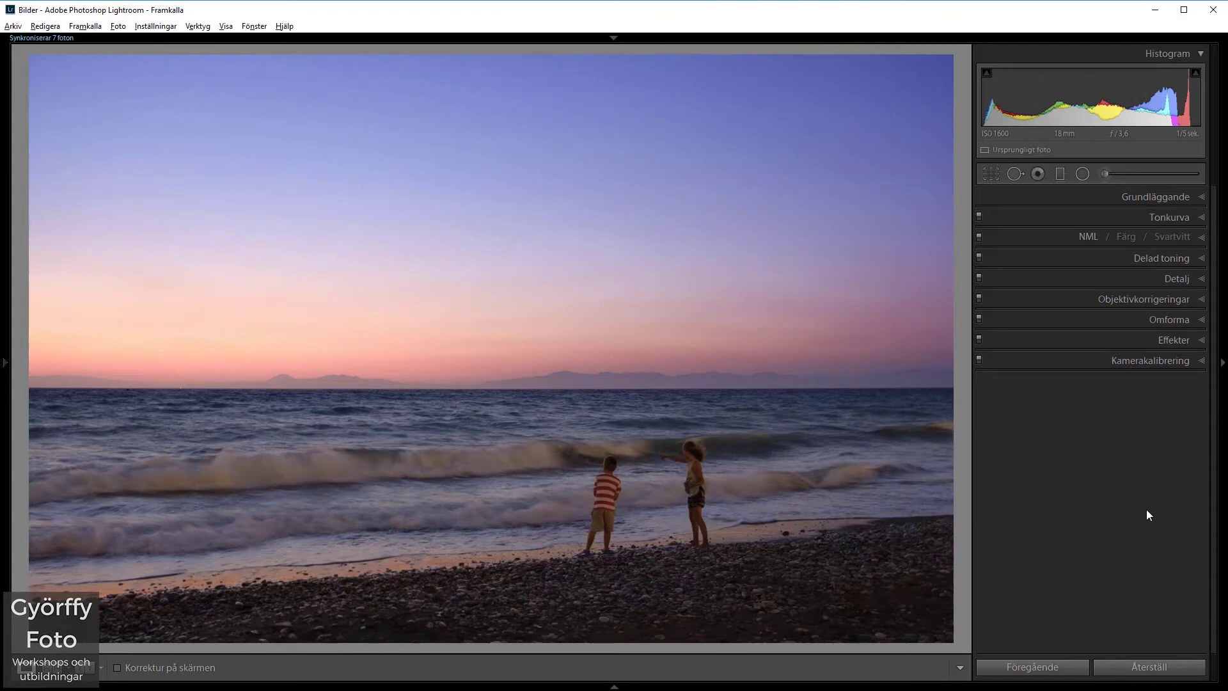
Send the sunset beach photo from Lightroom to Photoshop CC 2017 with Edit In
{"action": "right_click", "coordinate": [583, 302]}
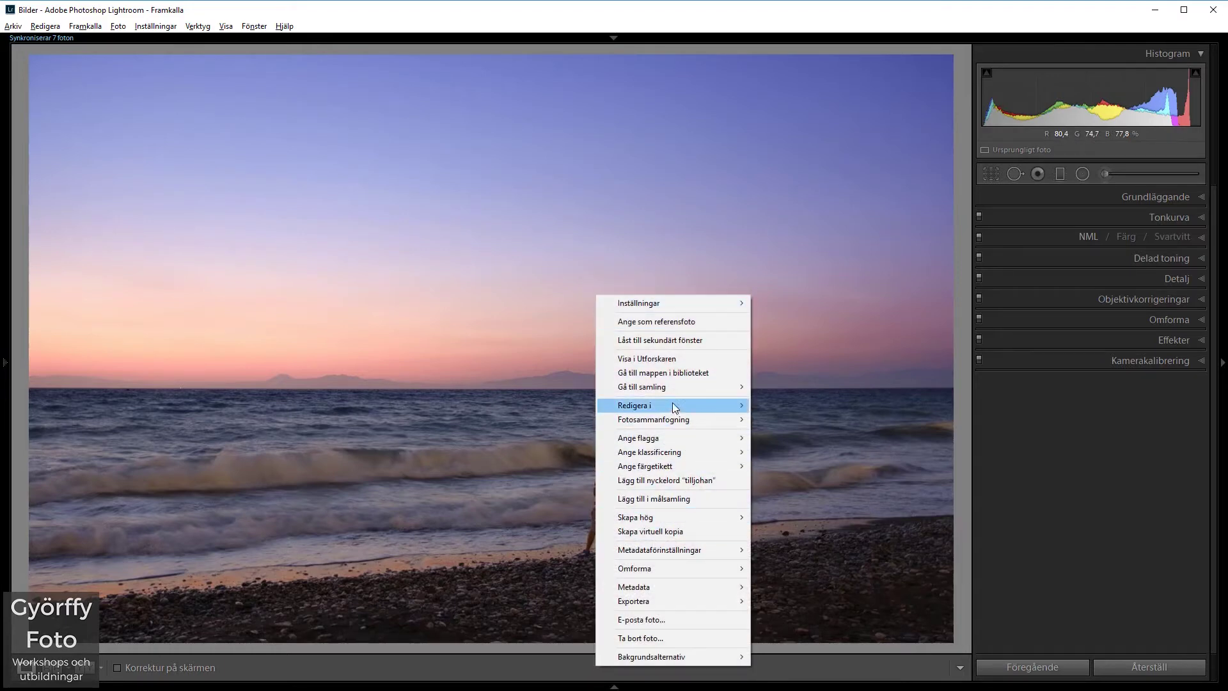
{"action": "mouse_move", "coordinate": [671, 405]}
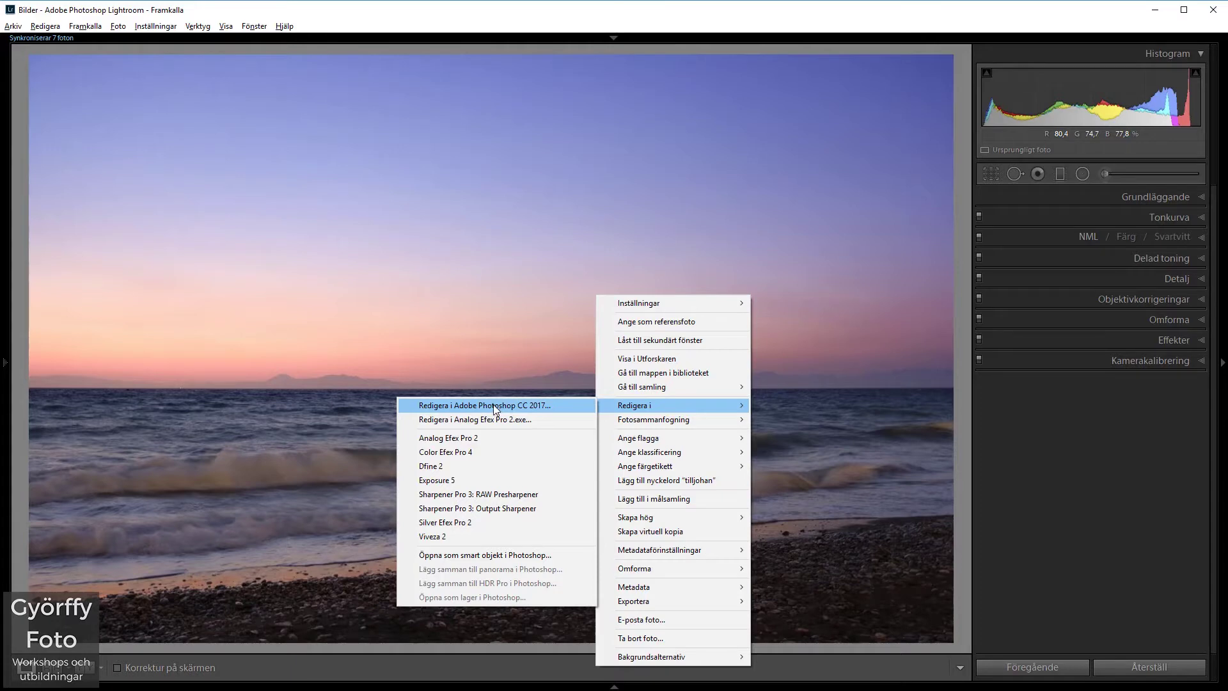
{"action": "left_click", "coordinate": [1067, 503]}
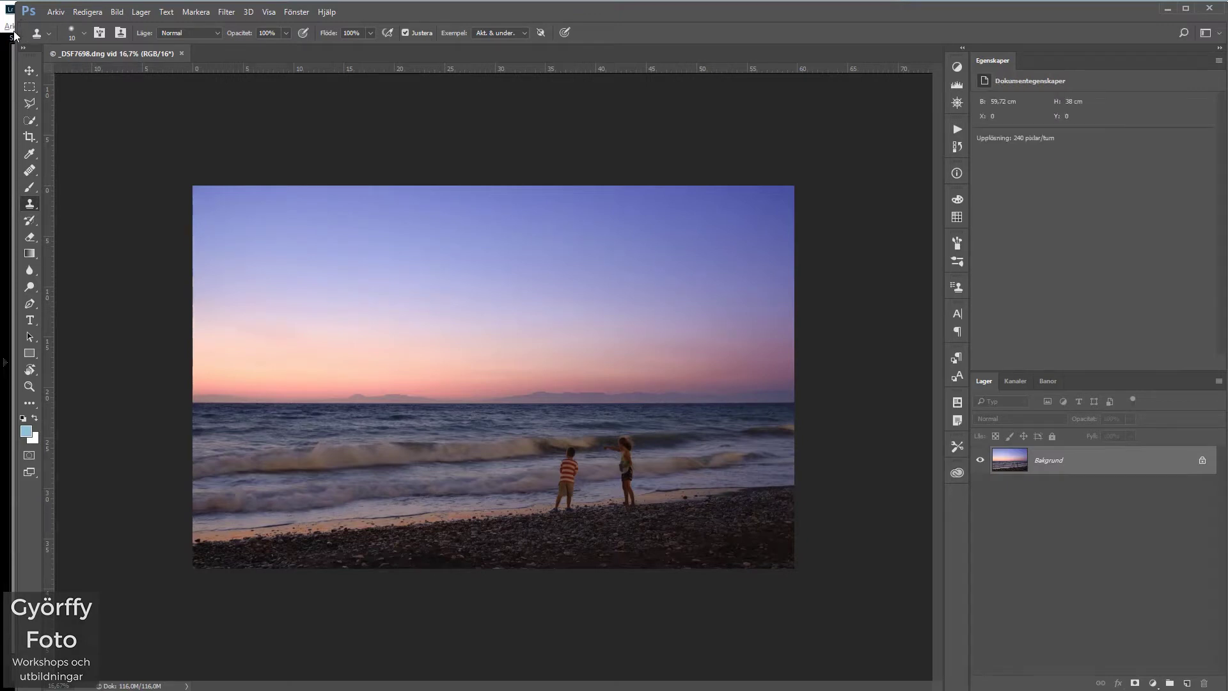
Drag the Photoshop window's left edge to the screen edge so the workspace fills the screen
{"action": "left_click_drag", "start_coordinate": [14, 34], "coordinate": [3, 42]}
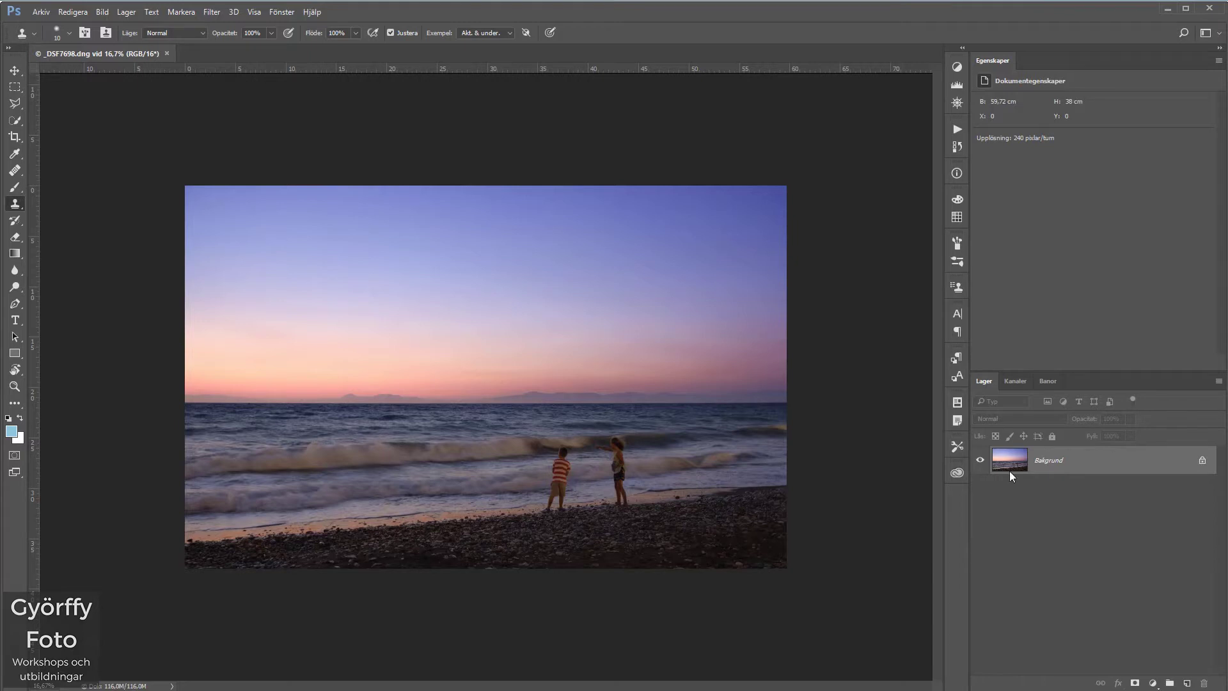
Duplicate the background into Lager 1, zoom in, and show the Adjustments panel
{"action": "key", "text": "ctrl+j"}
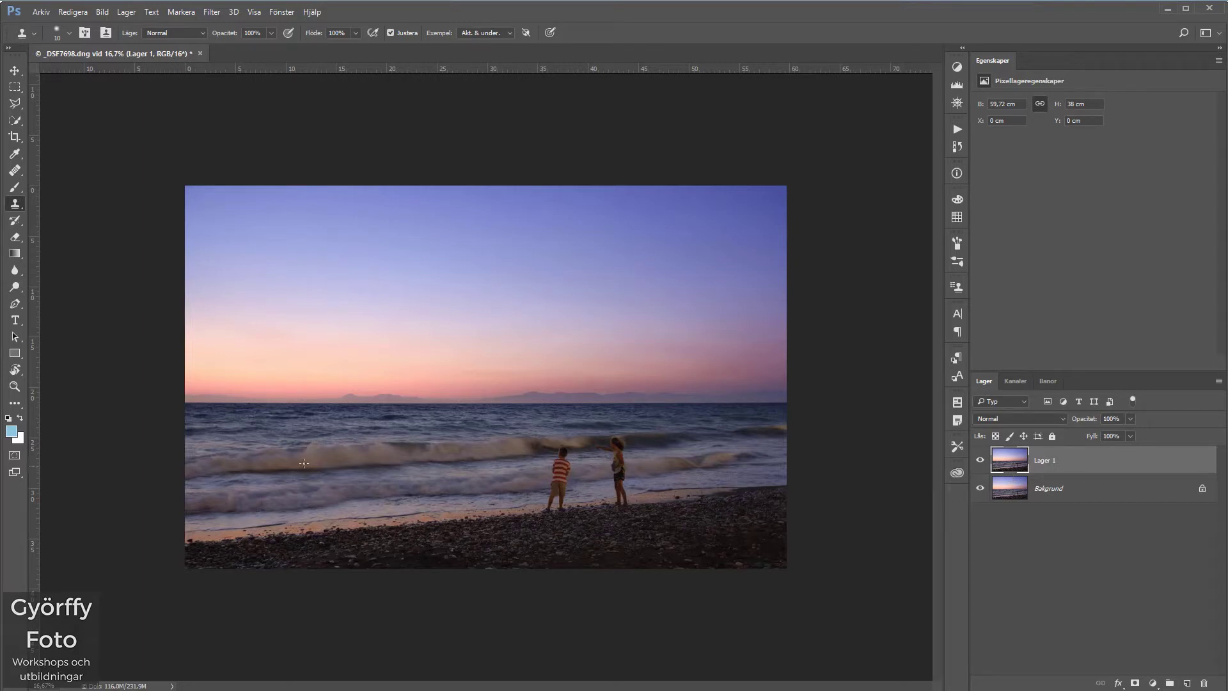
{"action": "scroll", "coordinate": [386, 440], "scroll_direction": "up", "scroll_amount": 2}
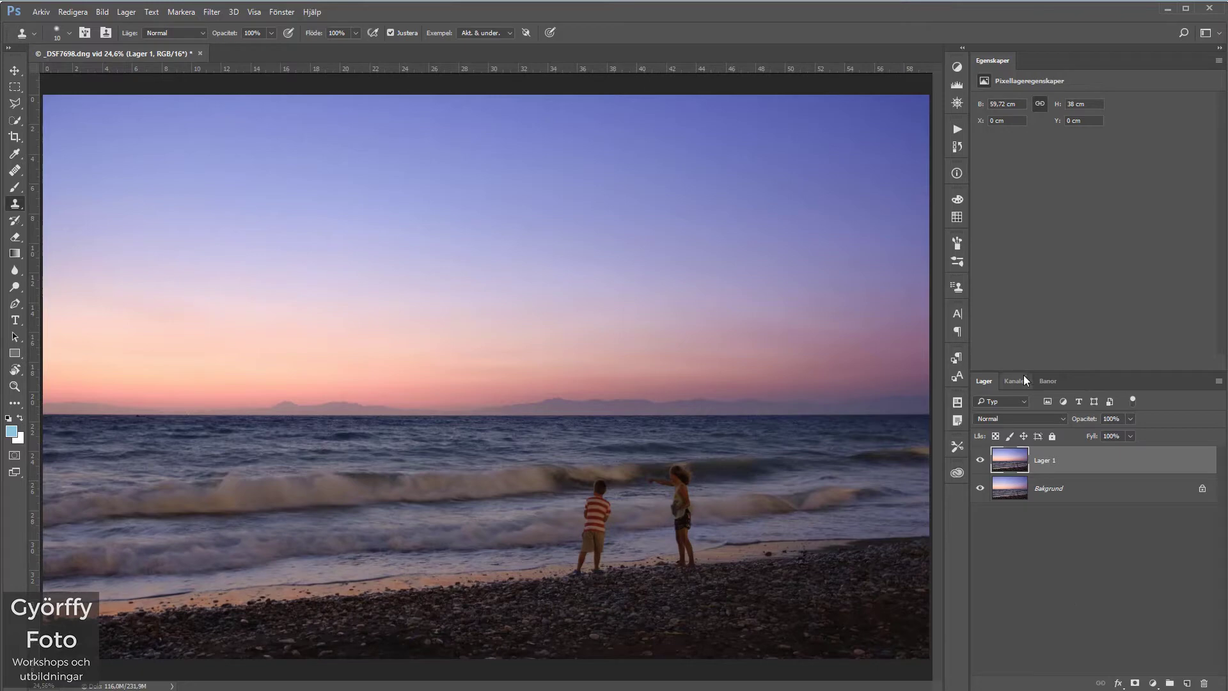
{"action": "left_click", "coordinate": [957, 67]}
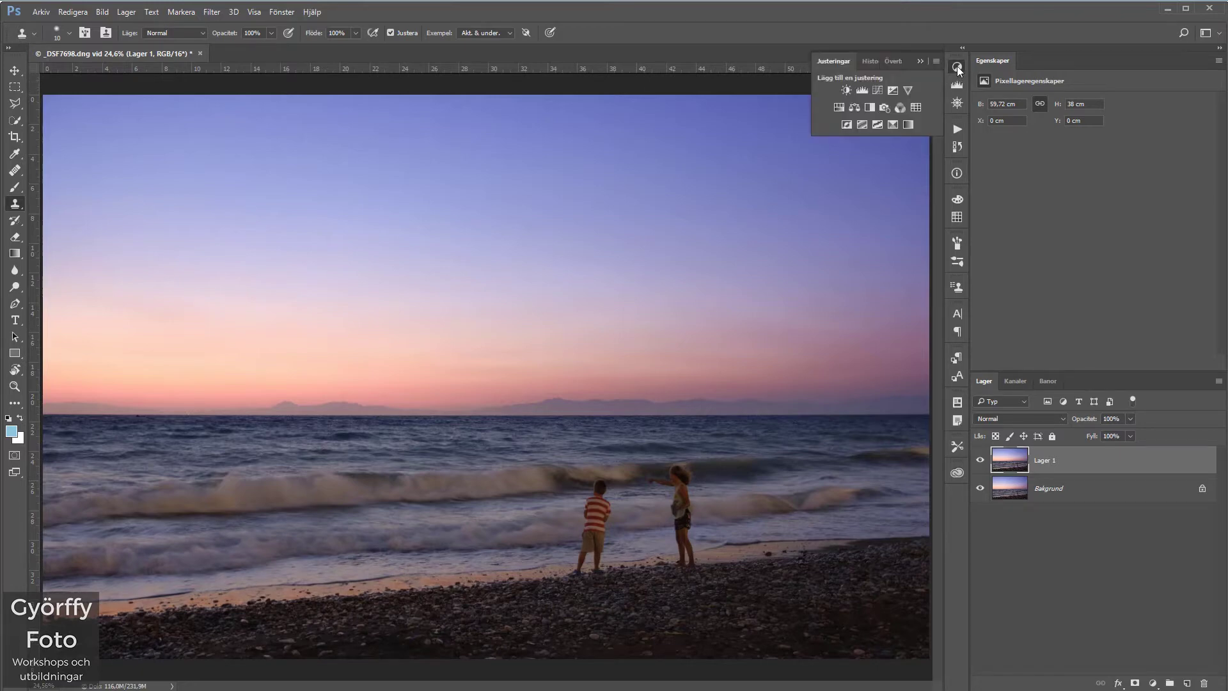
Add a Levels adjustment layer with black input 9 and white input 175
{"action": "left_click", "coordinate": [863, 90]}
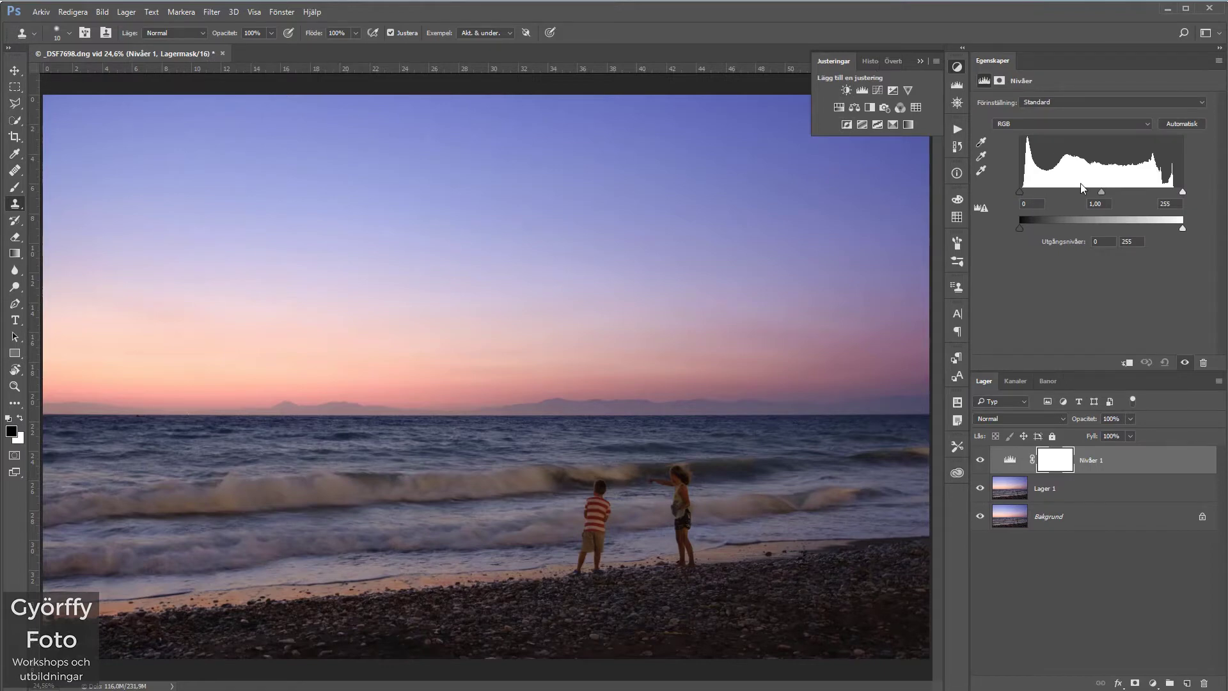
{"action": "left_click_drag", "start_coordinate": [1183, 191], "coordinate": [1157, 193]}
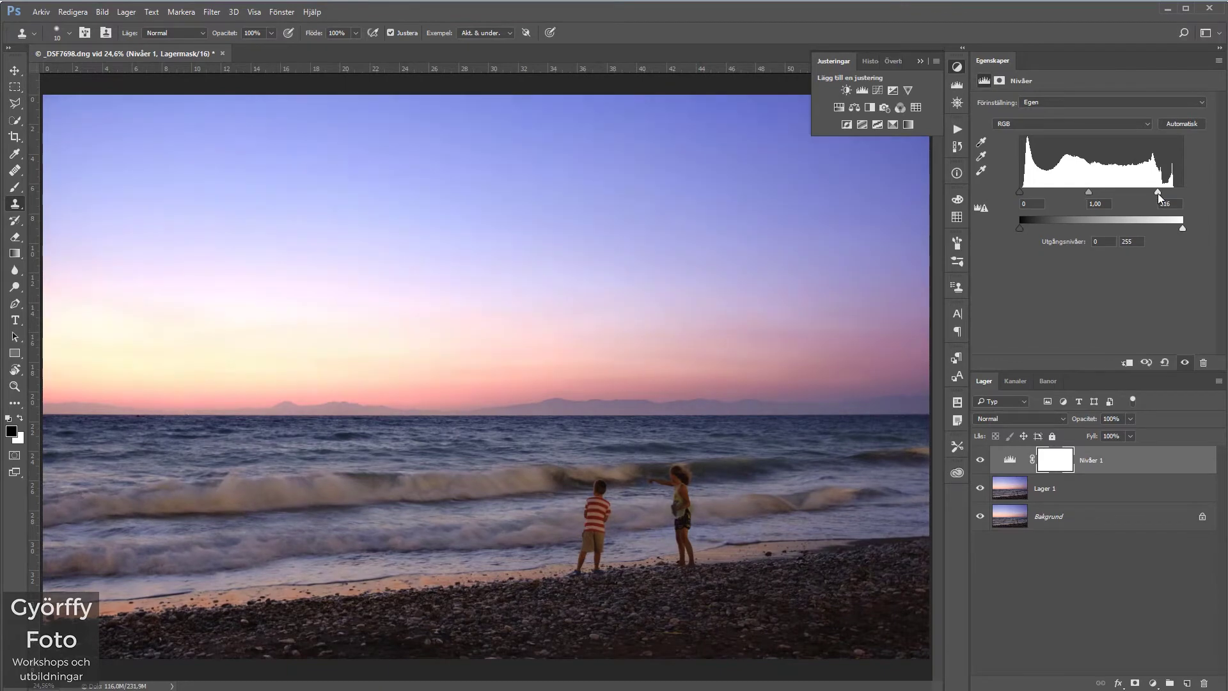
{"action": "left_click_drag", "start_coordinate": [1019, 191], "coordinate": [1025, 194]}
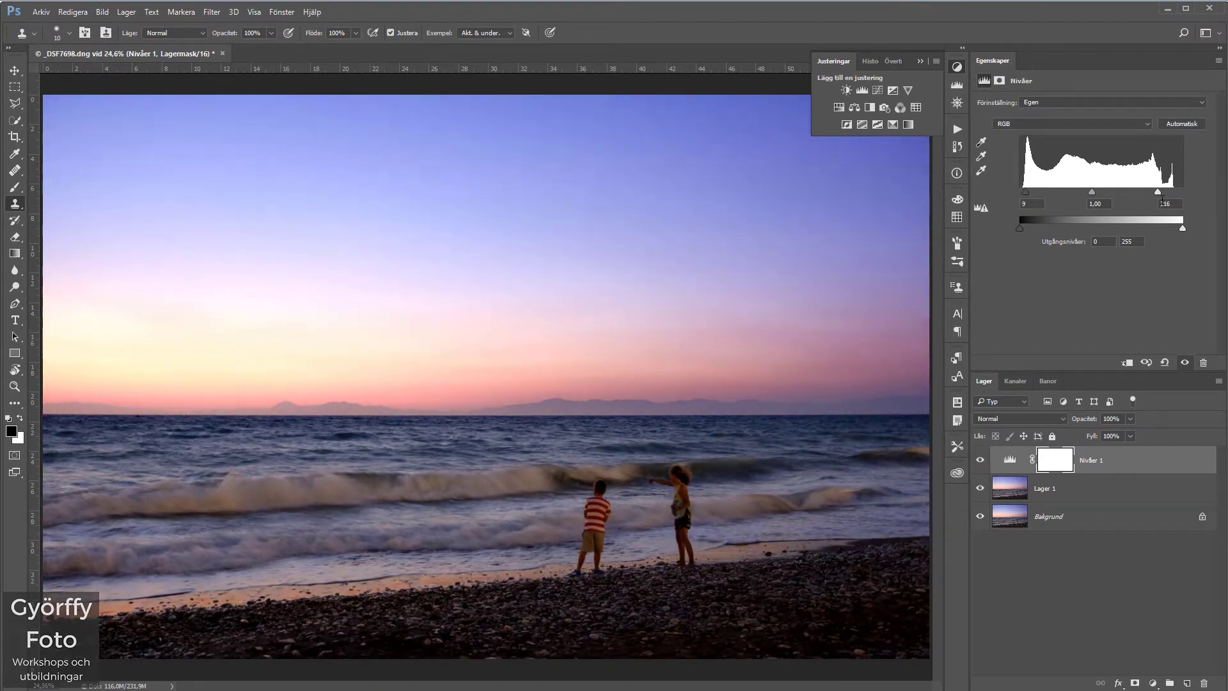
{"action": "left_click_drag", "start_coordinate": [1158, 192], "coordinate": [1131, 193]}
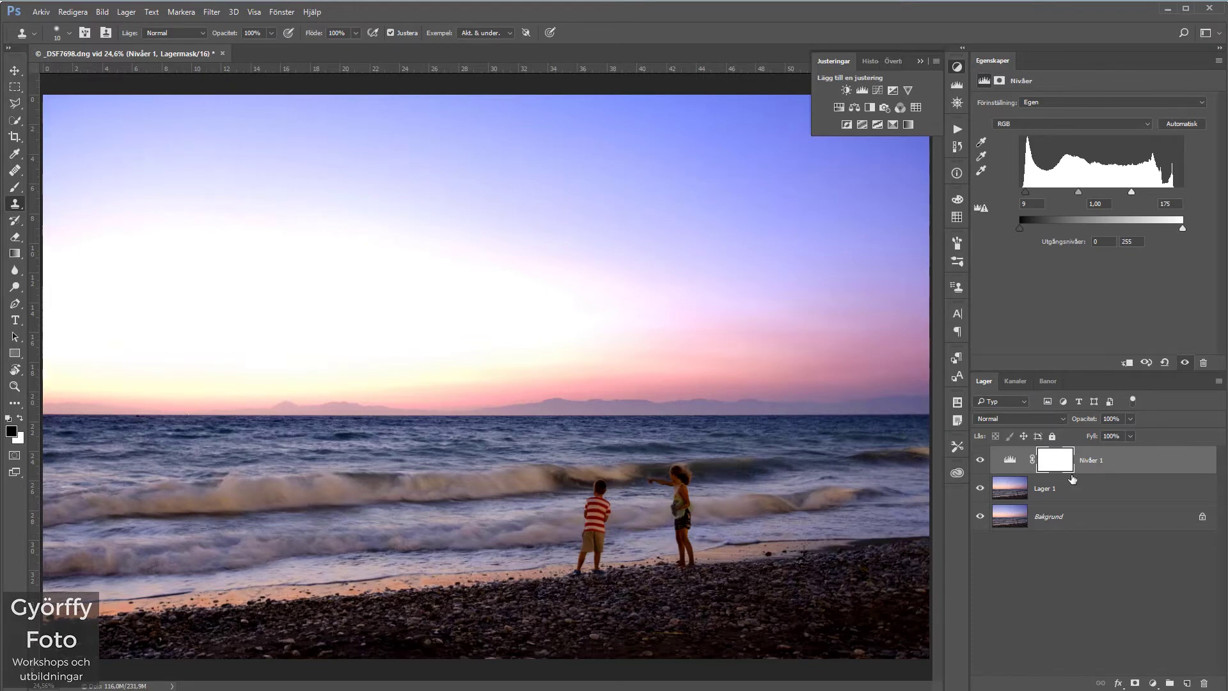
Invert the Levels mask, then paint white onto the waves with a soft, low-opacity ~364 px brush
{"action": "key", "text": "ctrl+i"}
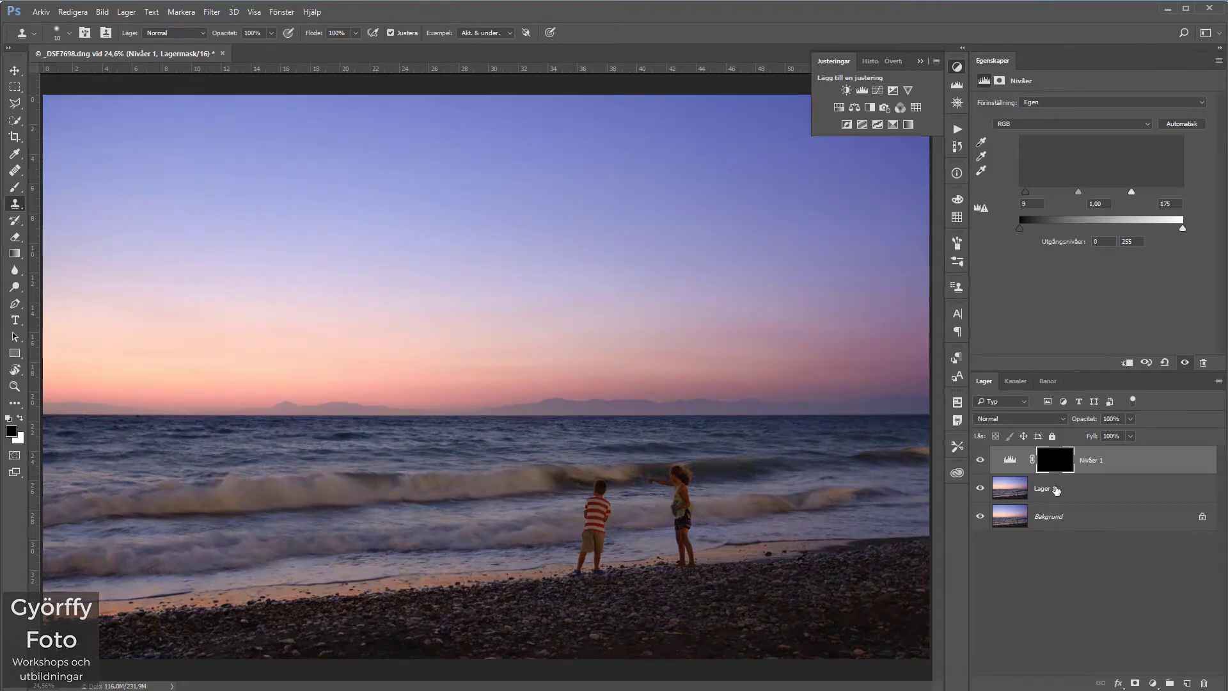
{"action": "key", "text": "b"}
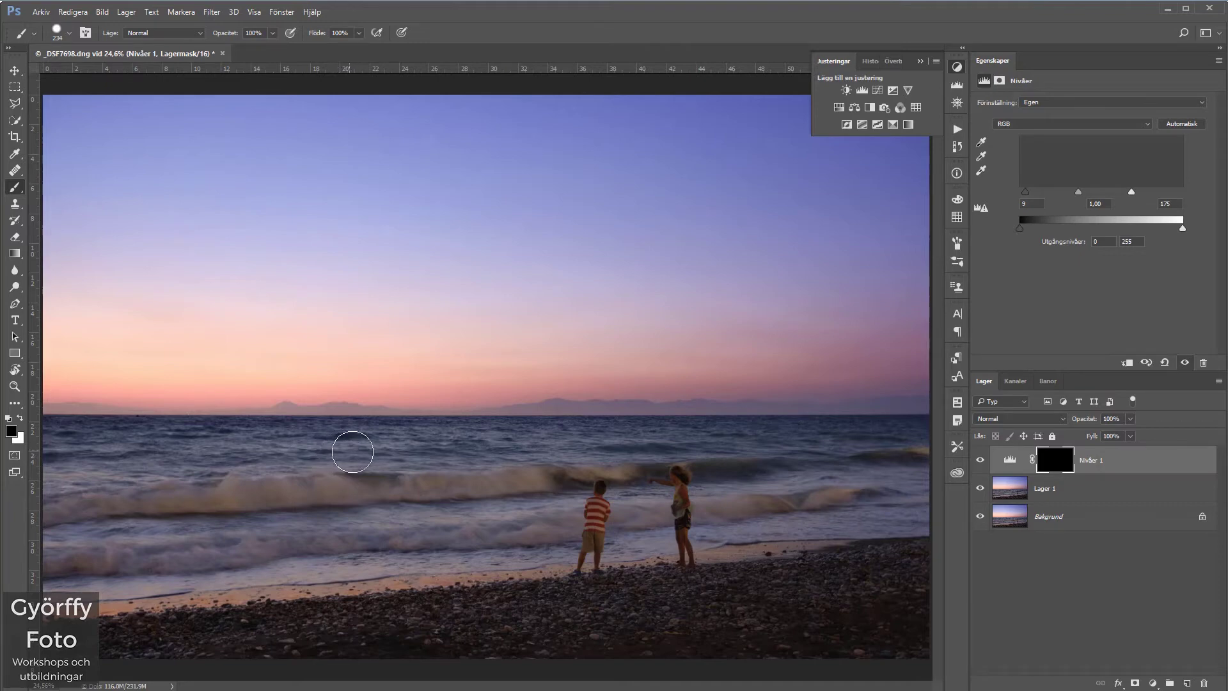
{"action": "mouse_move", "coordinate": [353, 452]}
{"action": "left_mouse_down"}
{"action": "mouse_move", "coordinate": [380, 463]}
{"action": "mouse_move", "coordinate": [369, 294]}
{"action": "mouse_move", "coordinate": [363, 341]}
{"action": "left_mouse_up"}
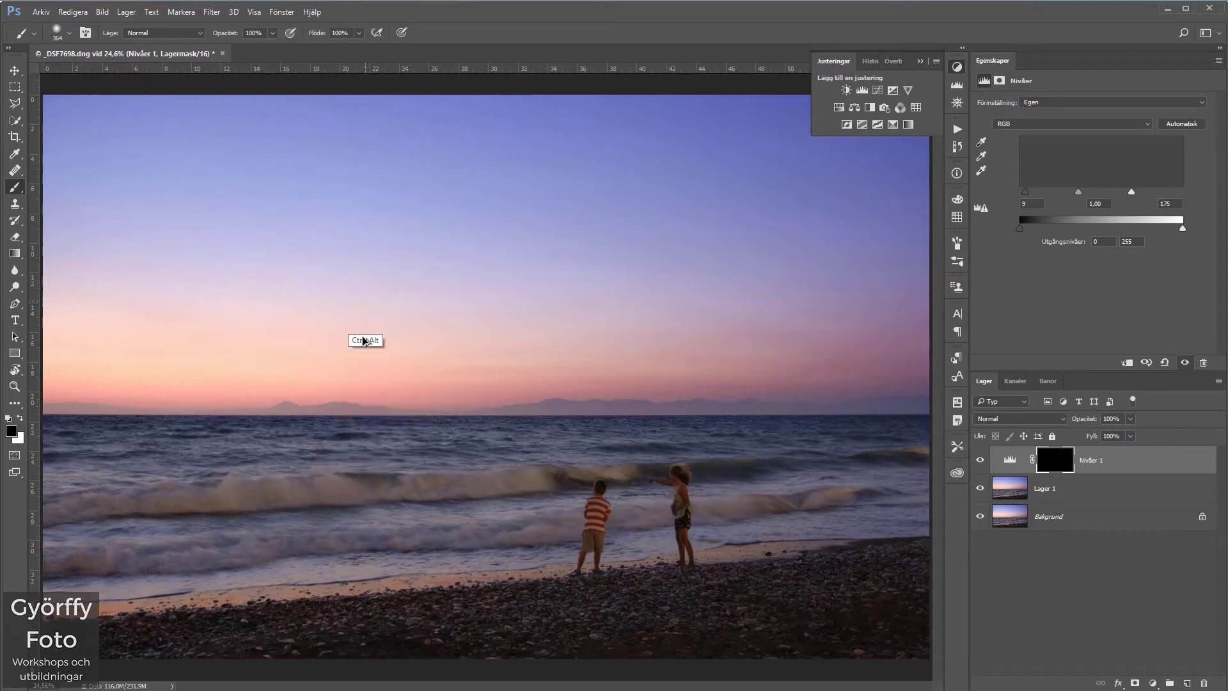
{"action": "left_click_drag", "start_coordinate": [384, 483], "coordinate": [365, 482]}
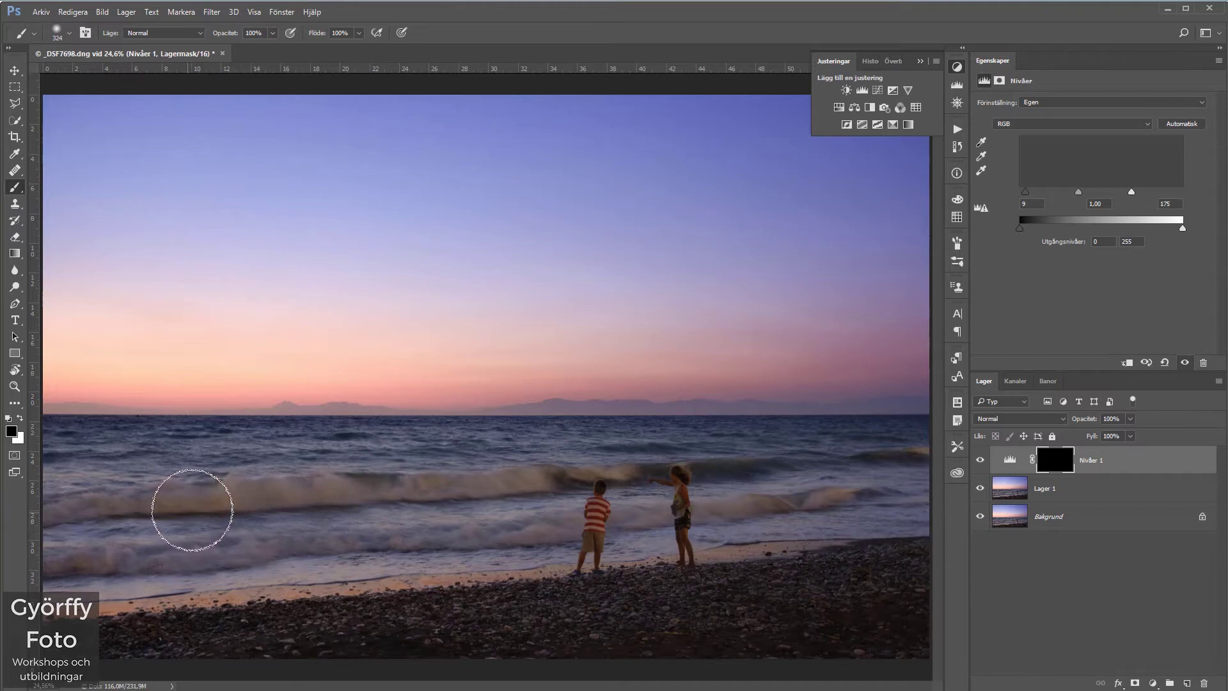
{"action": "left_click_drag", "start_coordinate": [227, 33], "coordinate": [168, 40]}
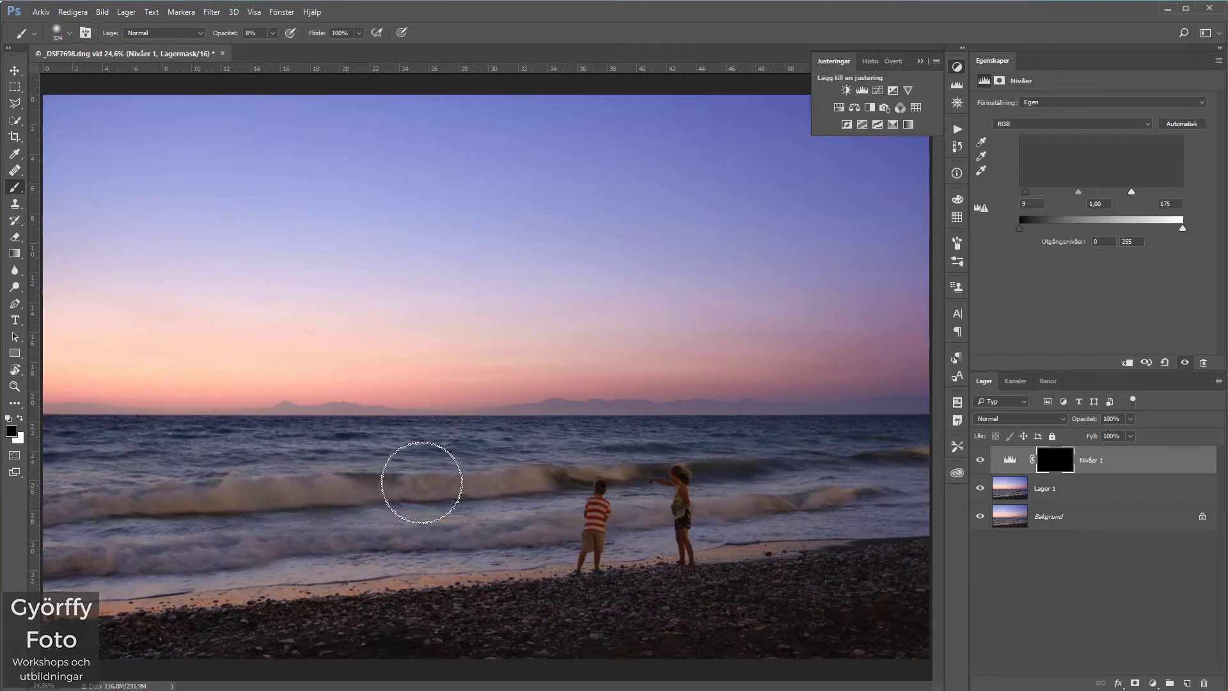
{"action": "key", "text": "x"}
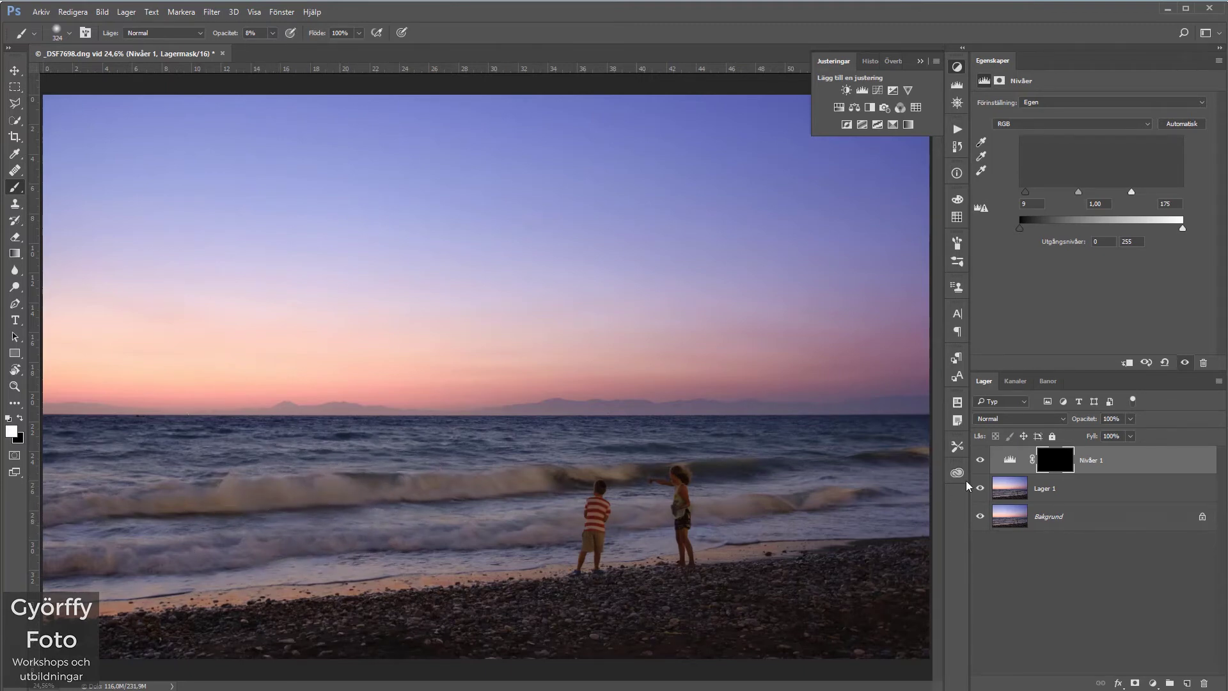
{"action": "mouse_move", "coordinate": [68, 508]}
{"action": "left_mouse_down"}
{"action": "mouse_move", "coordinate": [455, 499]}
{"action": "mouse_move", "coordinate": [718, 520]}
{"action": "mouse_move", "coordinate": [542, 521]}
{"action": "mouse_move", "coordinate": [241, 562]}
{"action": "mouse_move", "coordinate": [128, 548]}
{"action": "left_mouse_up"}
{"action": "left_click", "coordinate": [1055, 460], "text": "alt"}
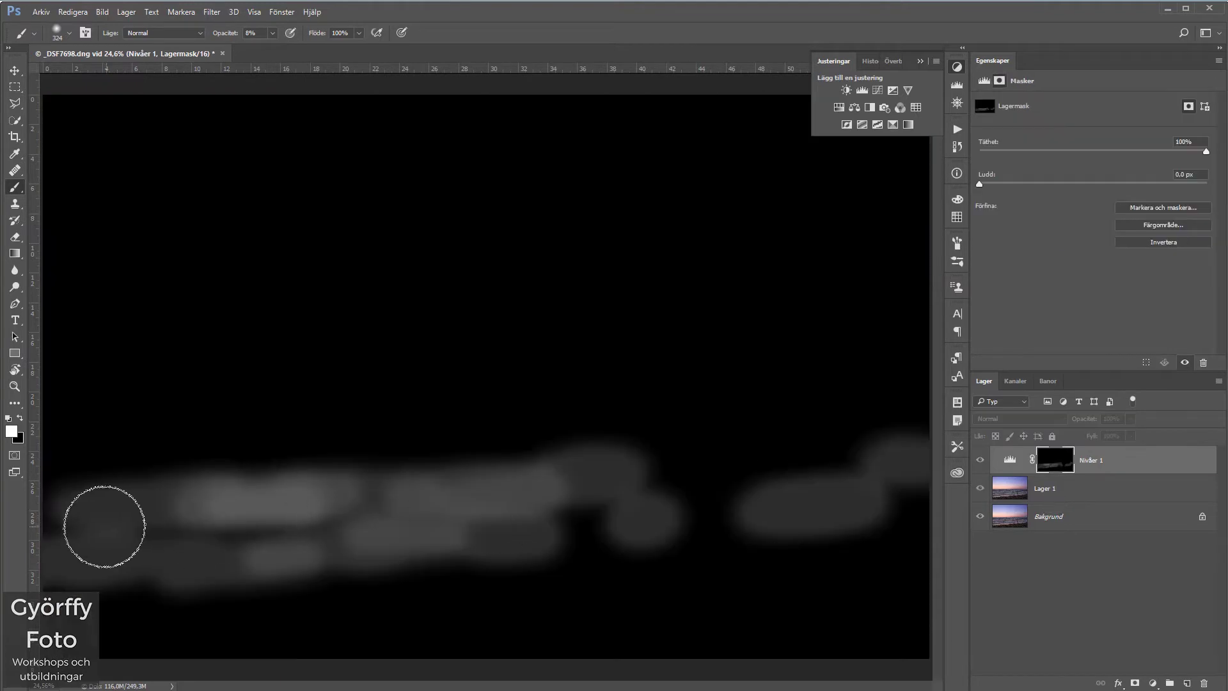
{"action": "left_click", "coordinate": [1065, 461], "text": "alt"}
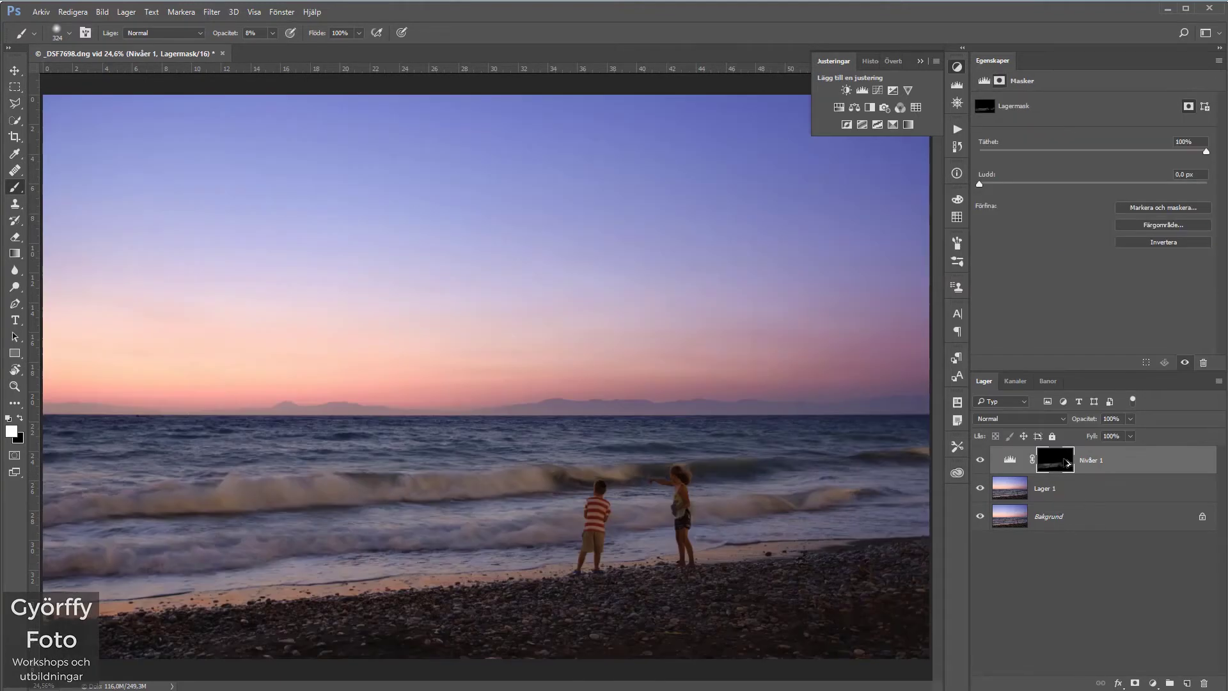
{"action": "left_click", "coordinate": [980, 460]}
{"action": "left_click", "coordinate": [980, 460]}
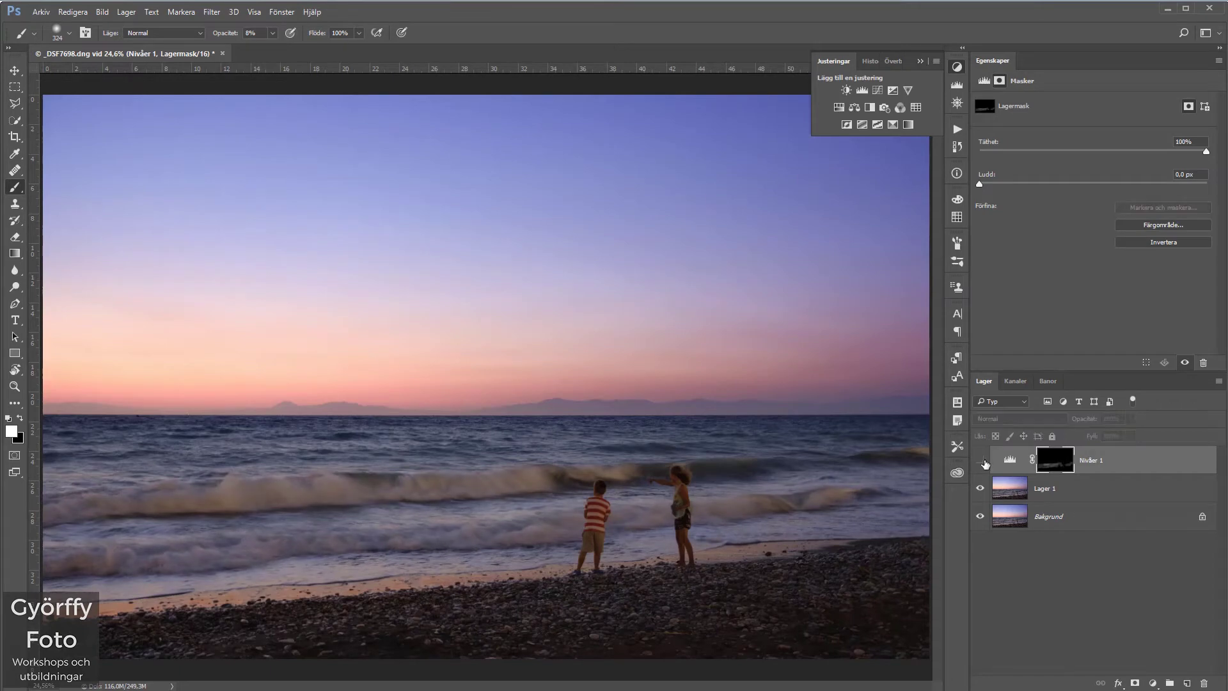
{"action": "left_click", "coordinate": [980, 460]}
{"action": "left_click", "coordinate": [980, 460]}
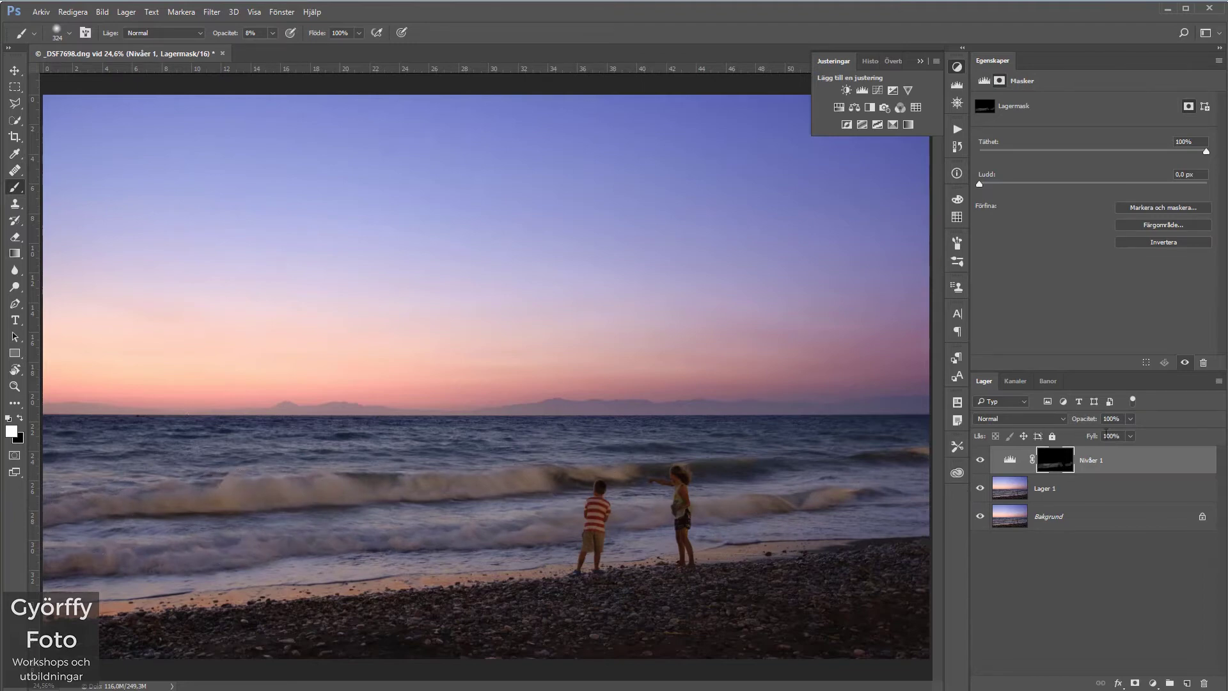
{"action": "left_click", "coordinate": [1011, 460]}
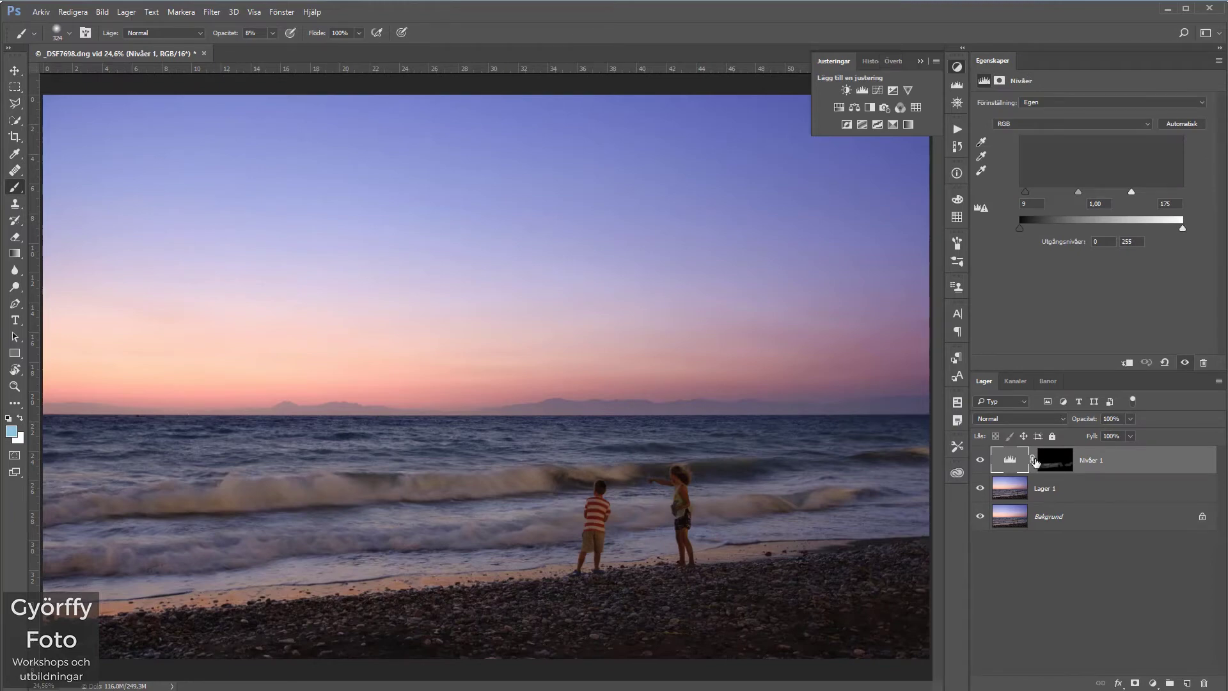
Duplicate the masked Levels layer to strengthen the wave brightening, toggling the copy to compare
{"action": "key", "text": "ctrl+j"}
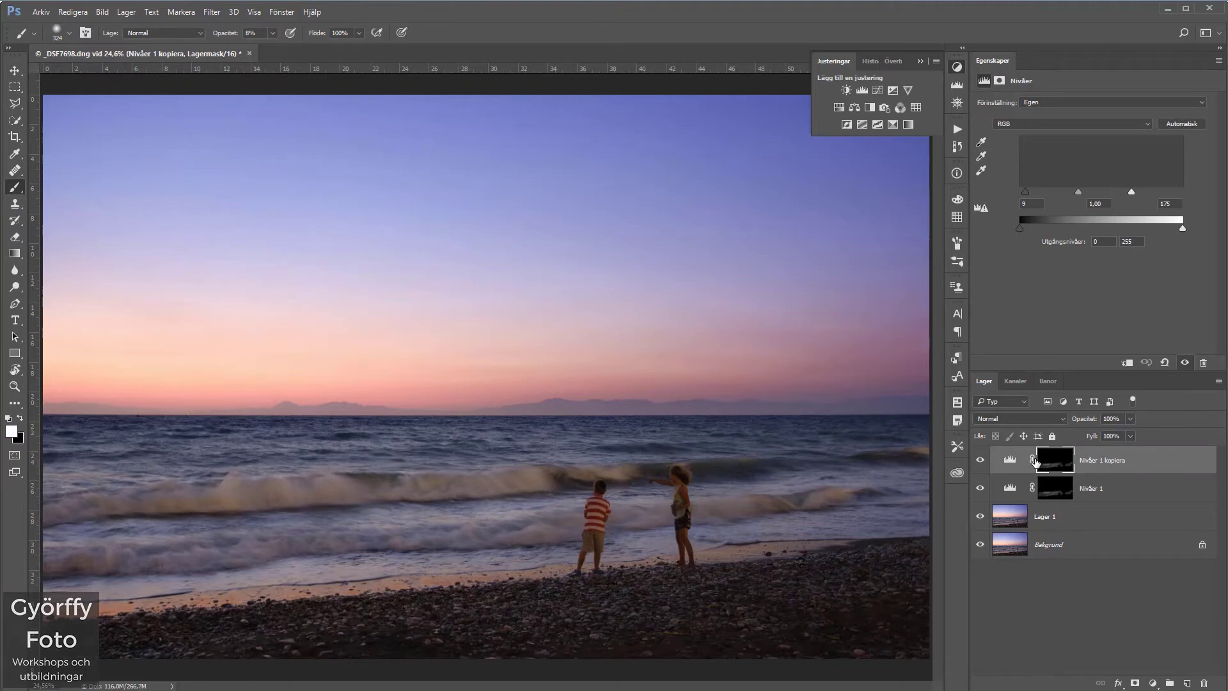
{"action": "left_click", "coordinate": [980, 461]}
{"action": "left_click", "coordinate": [980, 461]}
{"action": "left_click", "coordinate": [1010, 488], "text": "shift"}
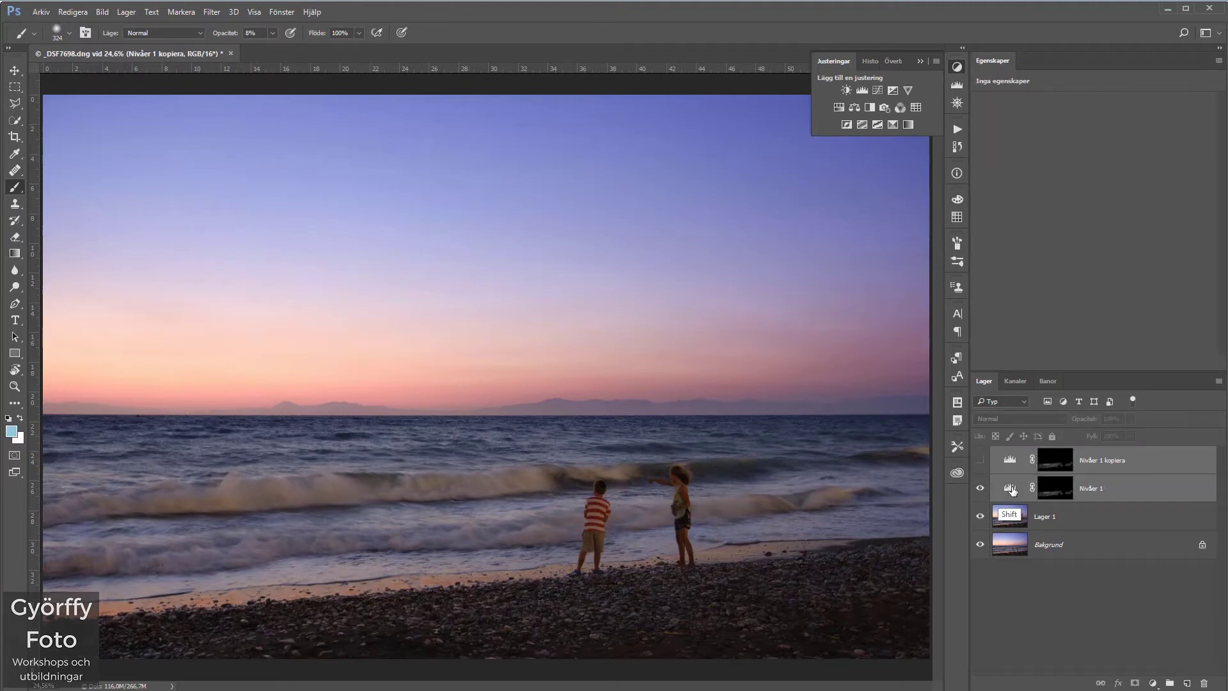
Group both Levels layers into Grupp 1 and toggle its visibility to compare the waves
{"action": "left_click", "coordinate": [980, 461]}
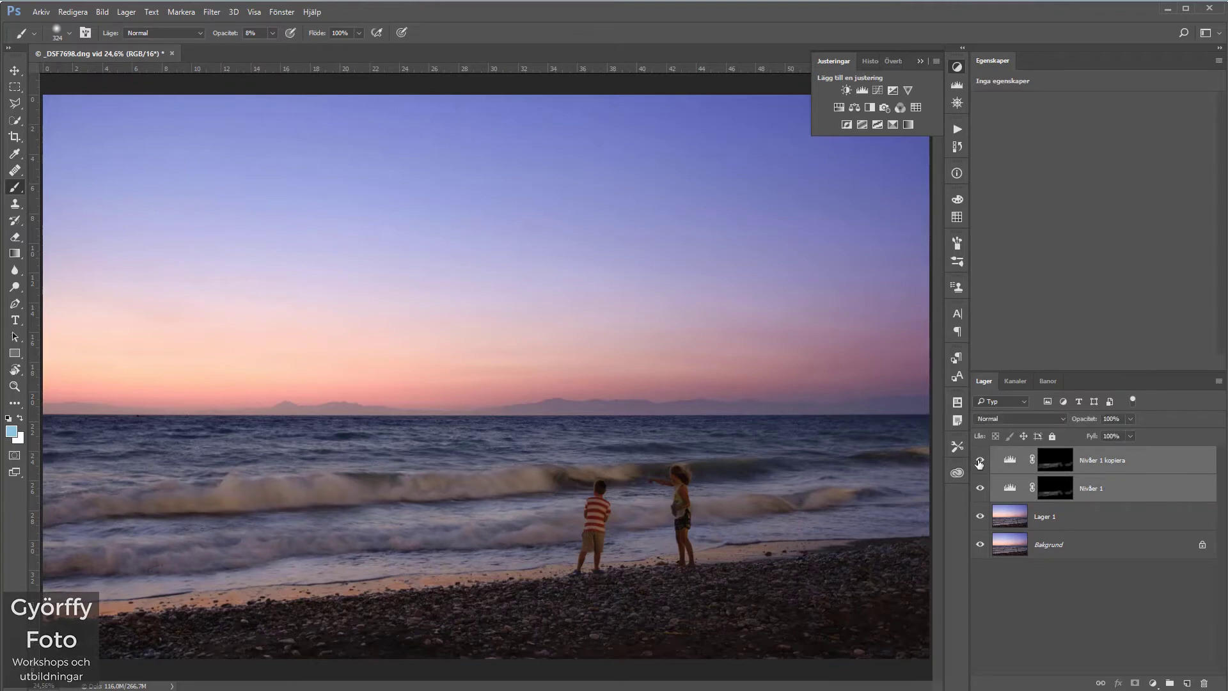
{"action": "key", "text": "ctrl+g"}
{"action": "left_click", "coordinate": [980, 453]}
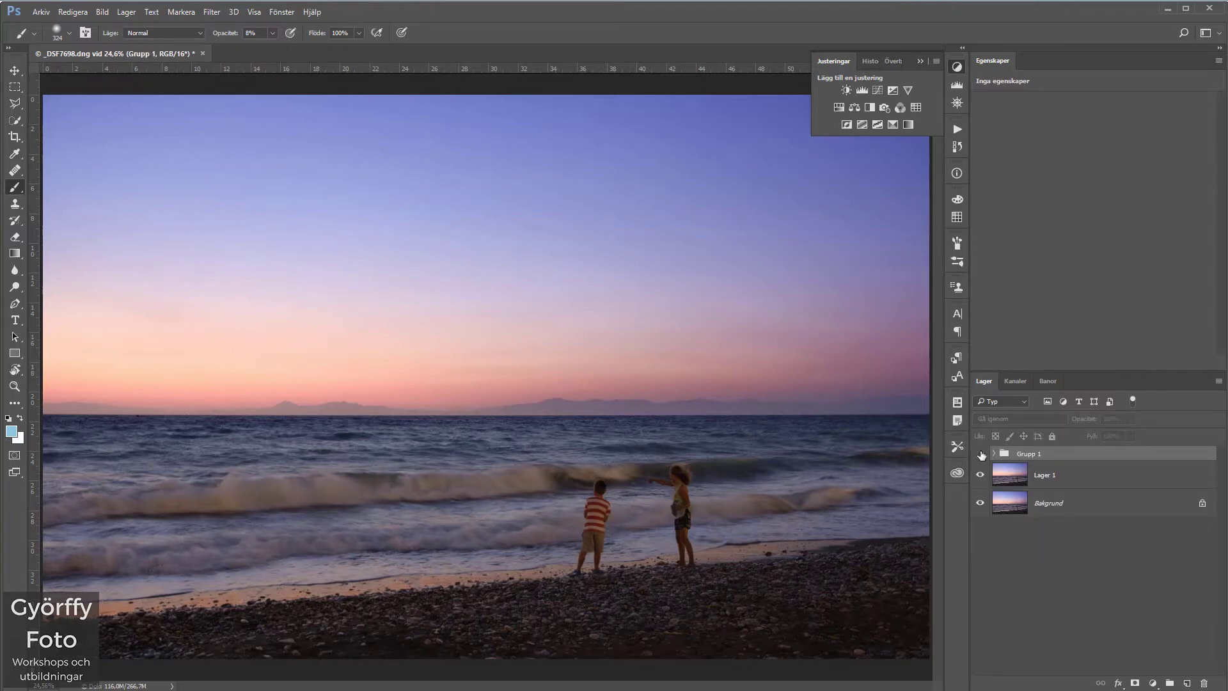
{"action": "left_click", "coordinate": [980, 453]}
{"action": "left_click", "coordinate": [980, 454]}
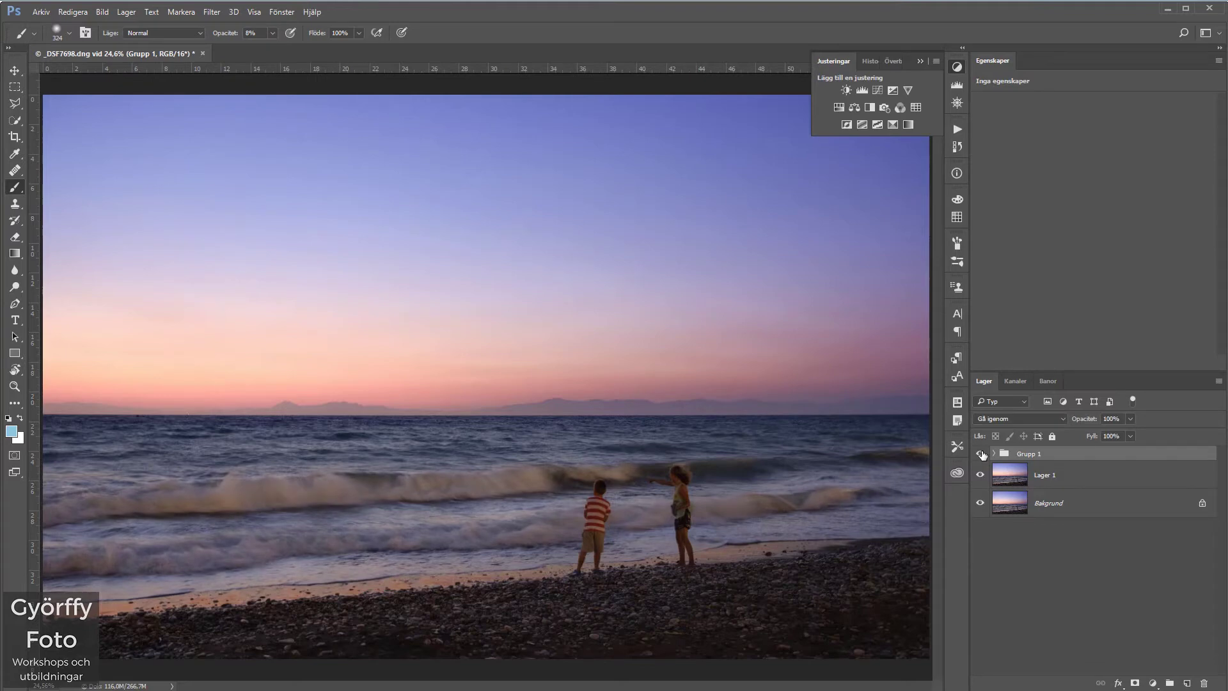
{"action": "left_click", "coordinate": [980, 454]}
{"action": "left_click", "coordinate": [980, 454]}
{"action": "left_click", "coordinate": [980, 454]}
{"action": "key", "text": "z"}
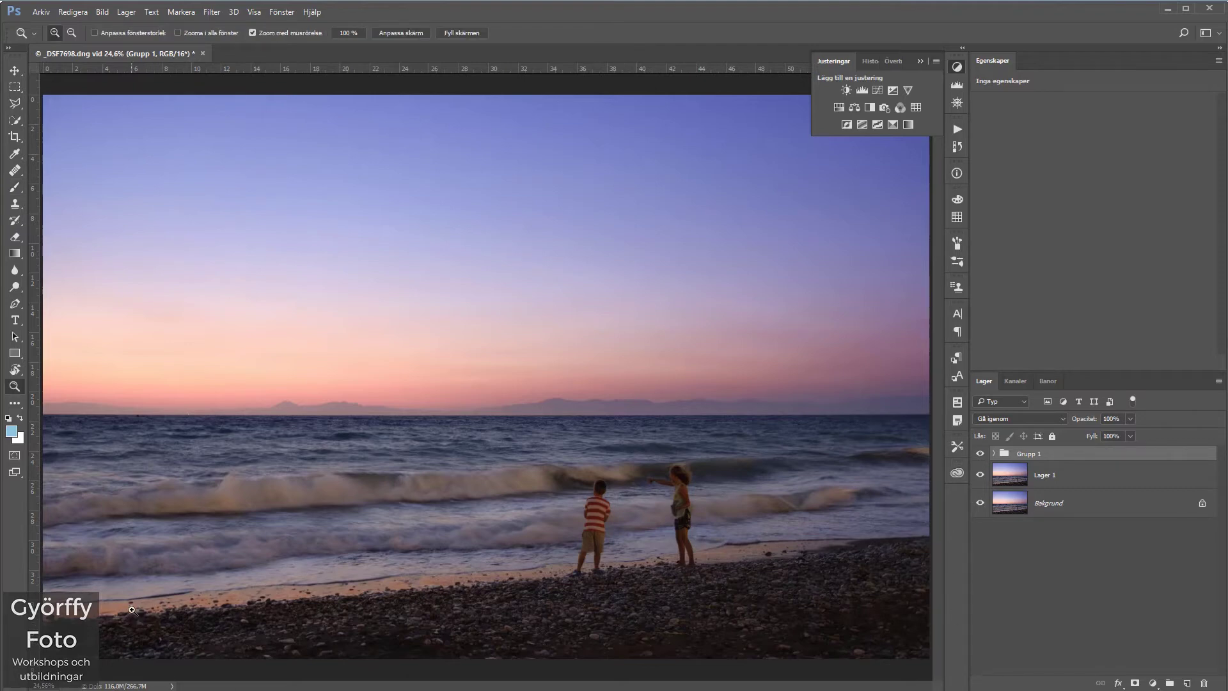
{"action": "left_click", "coordinate": [138, 614]}
{"action": "left_click", "coordinate": [136, 610]}
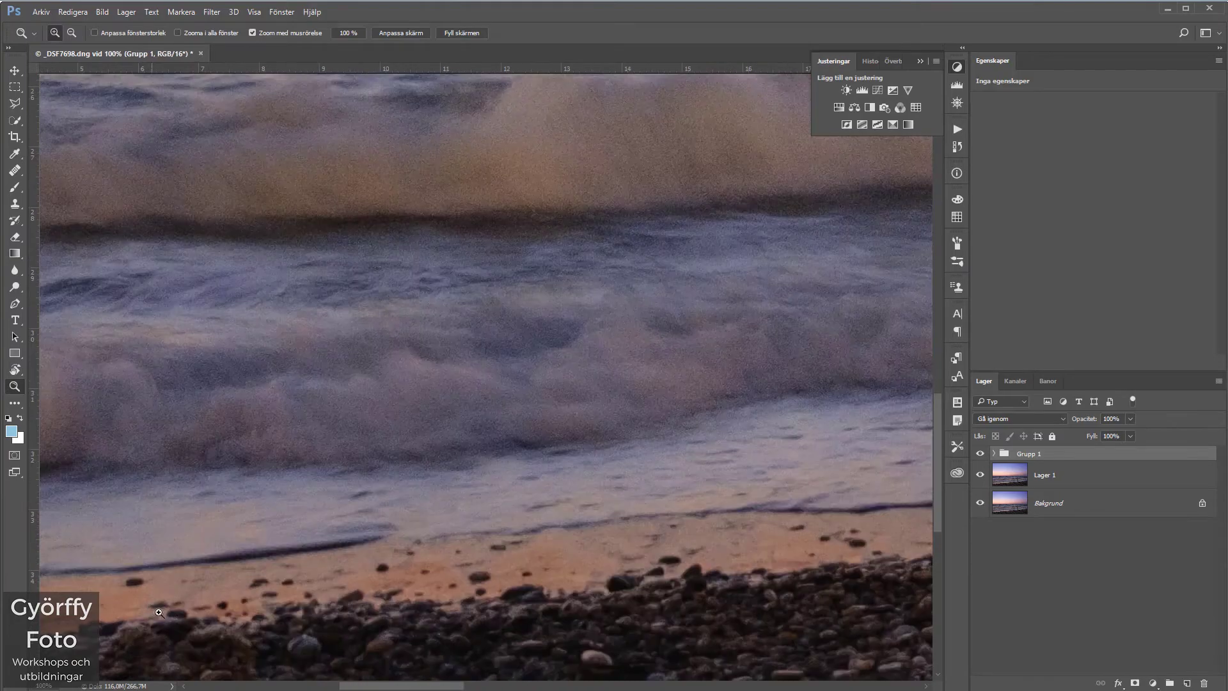
{"action": "key", "text": "b"}
{"action": "left_click_drag", "start_coordinate": [383, 515], "coordinate": [424, 432]}
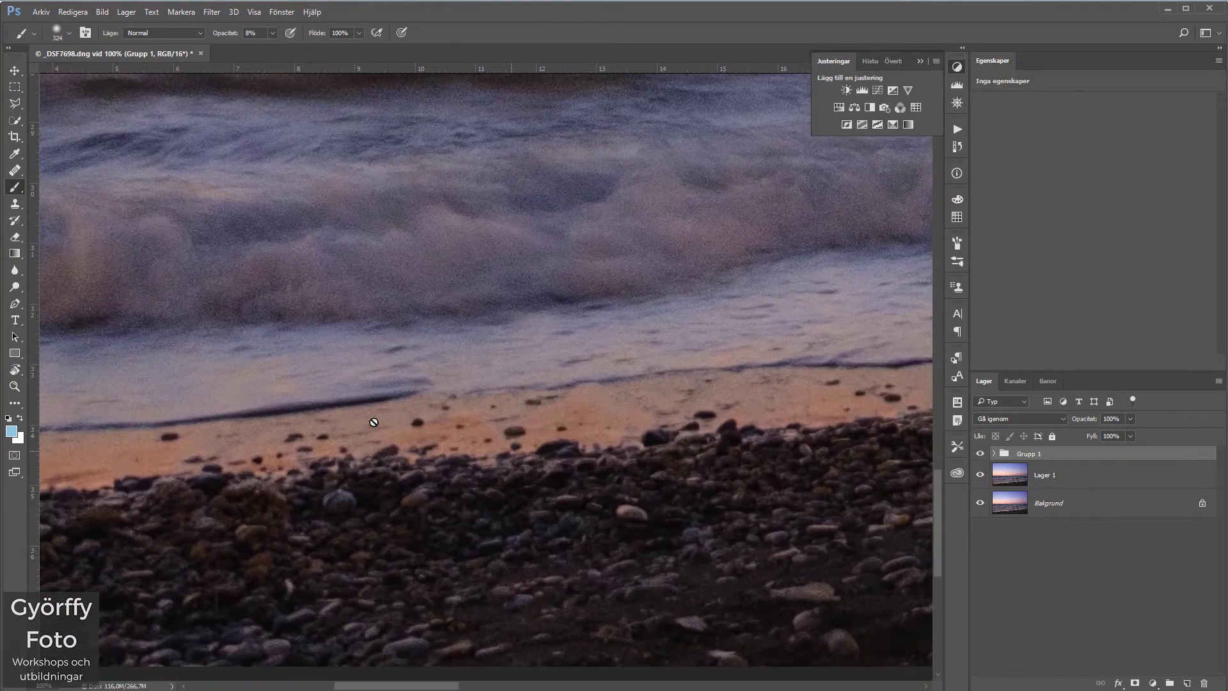
{"action": "left_click", "coordinate": [724, 402]}
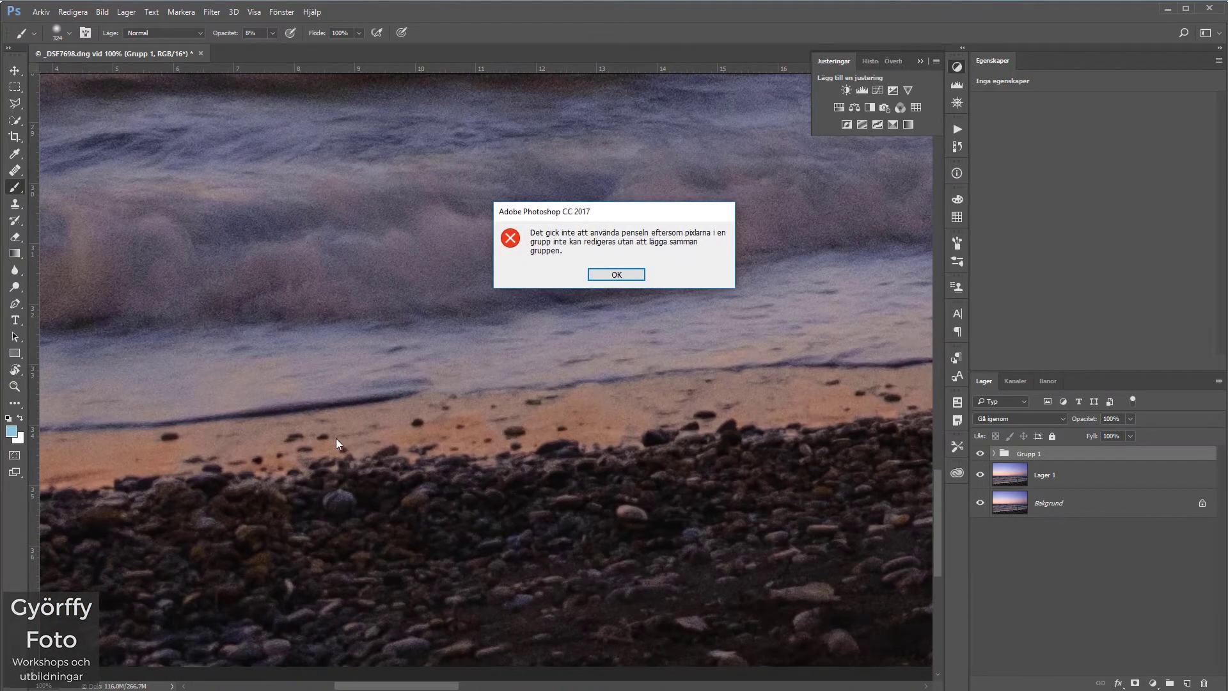
{"action": "left_click", "coordinate": [607, 280]}
{"action": "left_click_drag", "start_coordinate": [810, 401], "coordinate": [195, 437]}
{"action": "mouse_move", "coordinate": [734, 391]}
{"action": "left_mouse_down"}
{"action": "mouse_move", "coordinate": [439, 386]}
{"action": "mouse_move", "coordinate": [247, 411]}
{"action": "left_mouse_up"}
{"action": "mouse_move", "coordinate": [636, 403]}
{"action": "left_mouse_down"}
{"action": "mouse_move", "coordinate": [471, 425]}
{"action": "mouse_move", "coordinate": [458, 510]}
{"action": "mouse_move", "coordinate": [515, 450]}
{"action": "left_mouse_up"}
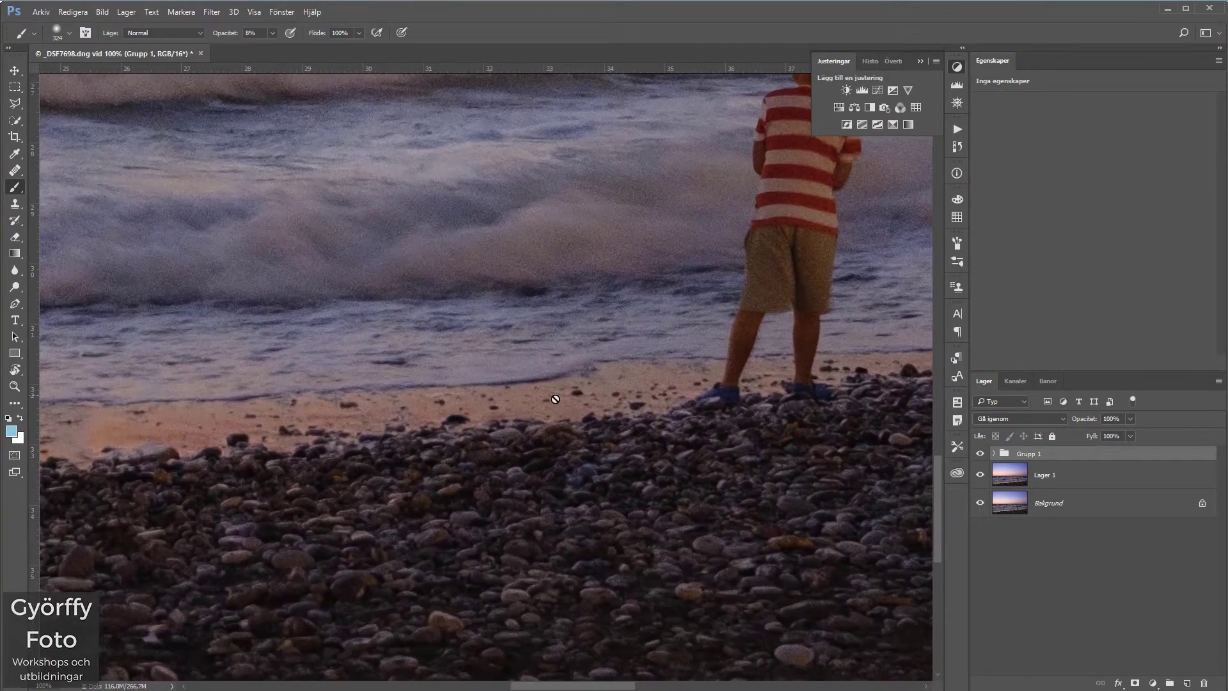
{"action": "left_click", "coordinate": [559, 434]}
{"action": "left_click", "coordinate": [617, 273]}
{"action": "mouse_move", "coordinate": [543, 280]}
{"action": "left_mouse_down"}
{"action": "mouse_move", "coordinate": [507, 471]}
{"action": "mouse_move", "coordinate": [624, 273]}
{"action": "left_mouse_up"}
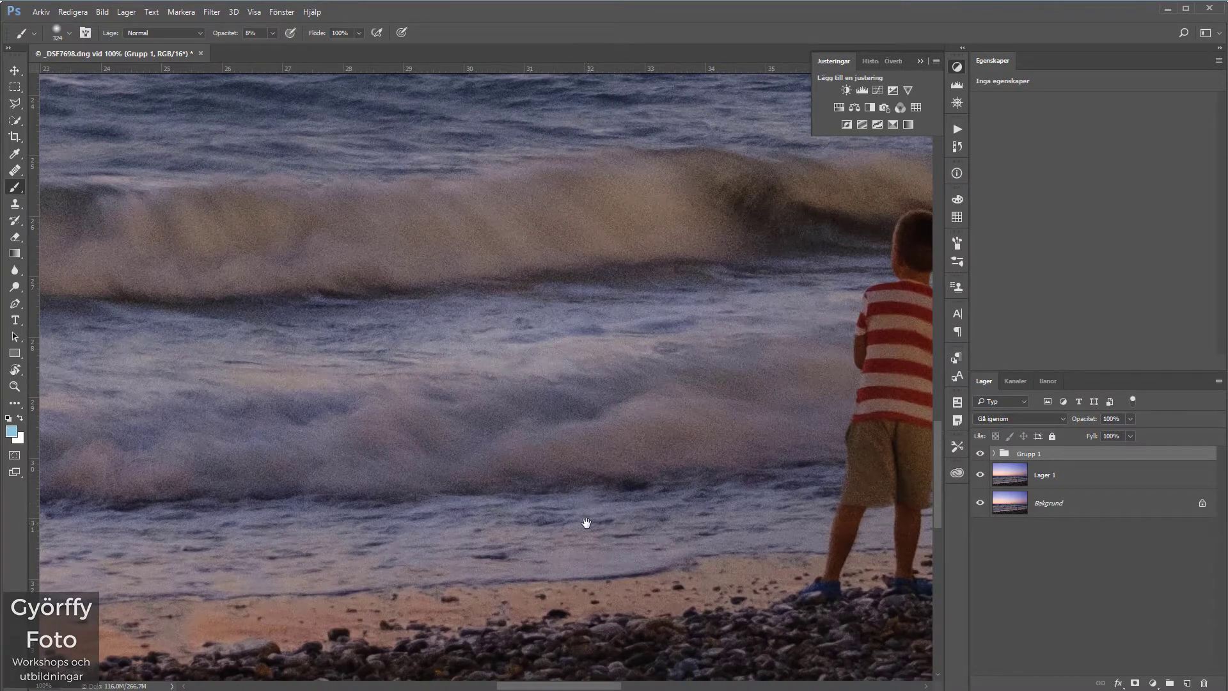
{"action": "key", "text": "ctrl+0"}
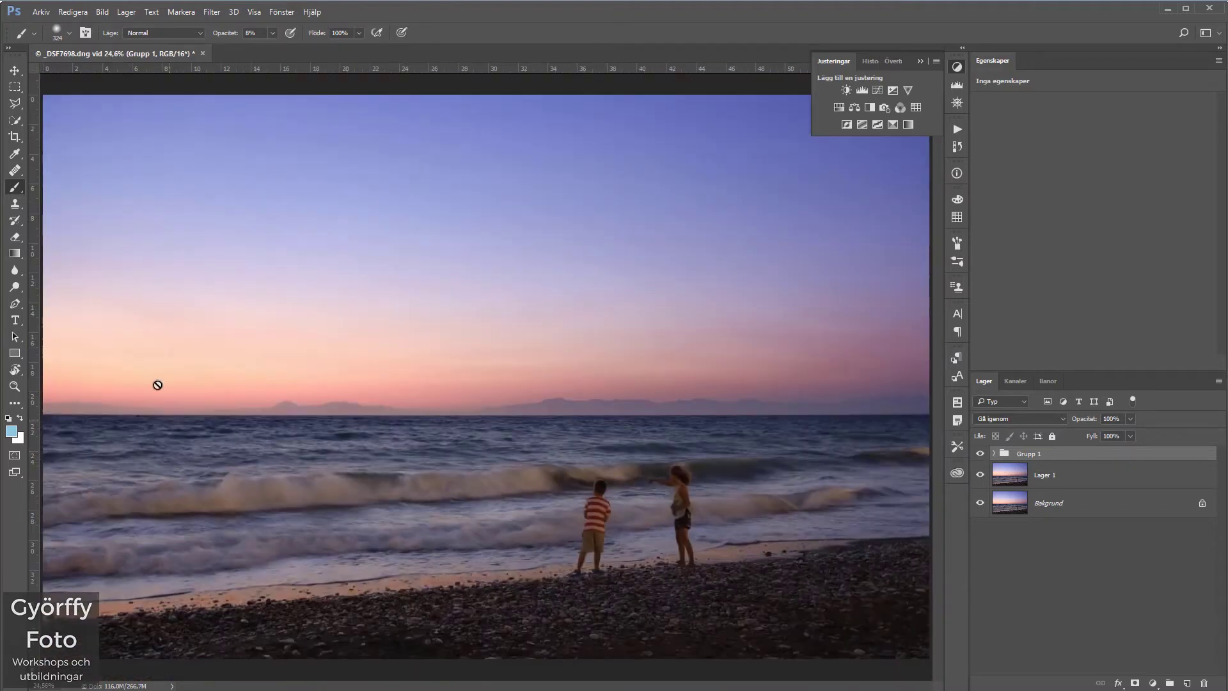
Select the Spot Healing Brush and add a new layer, Lager 2, below Grupp 1
{"action": "left_click", "coordinate": [16, 173]}
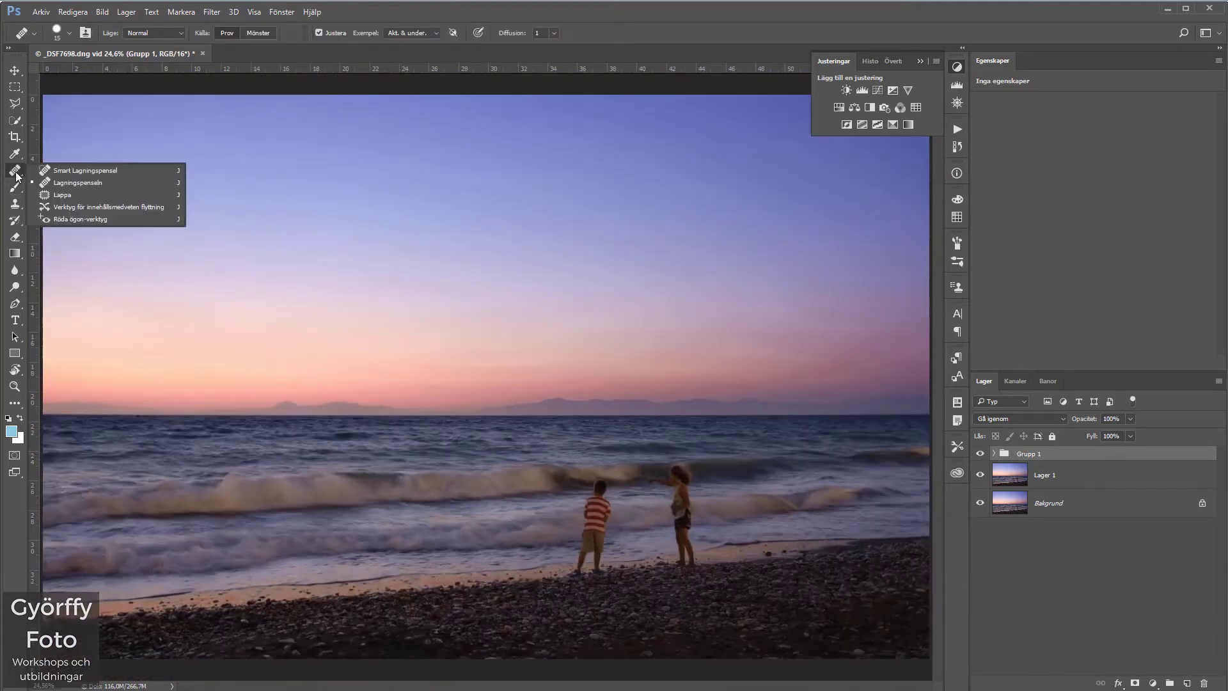
{"action": "left_click", "coordinate": [66, 172]}
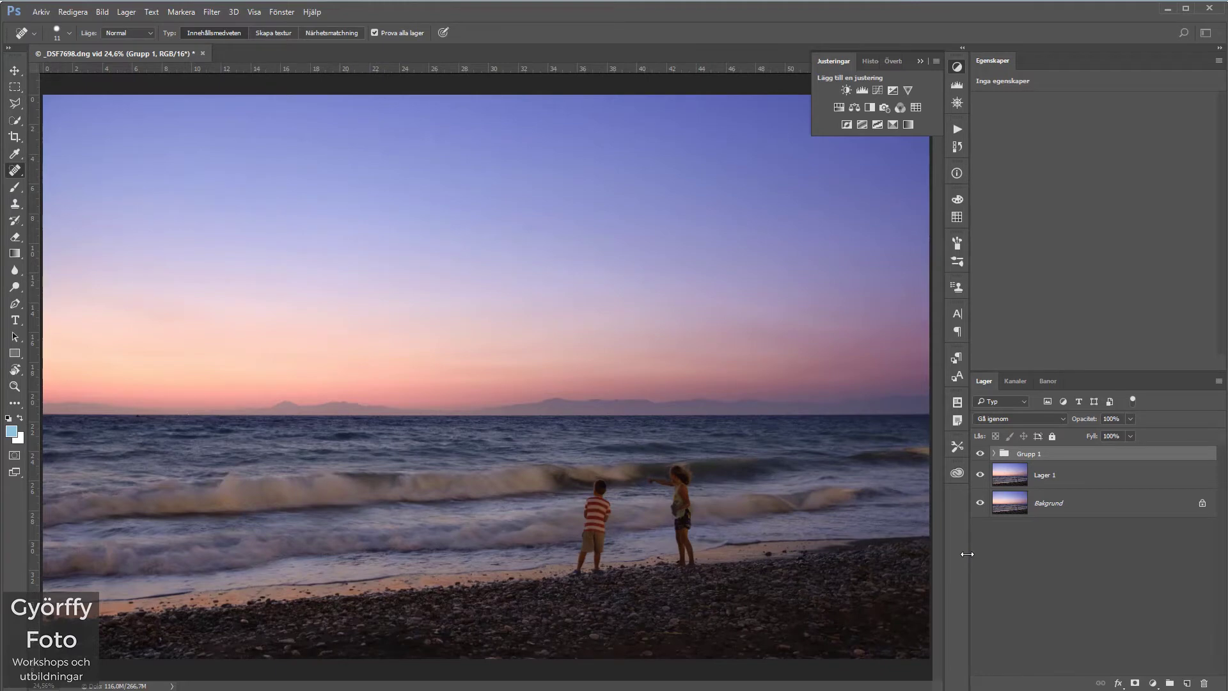
{"action": "left_click", "coordinate": [1187, 682]}
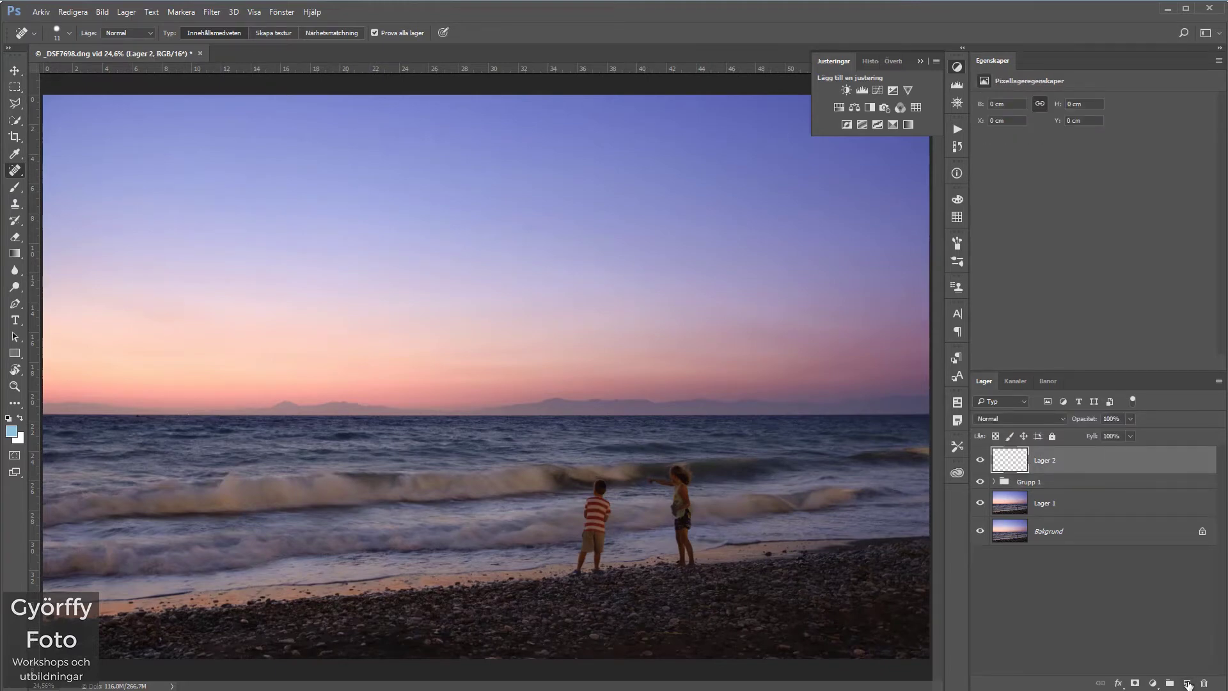
{"action": "left_click_drag", "start_coordinate": [1005, 463], "coordinate": [1000, 490]}
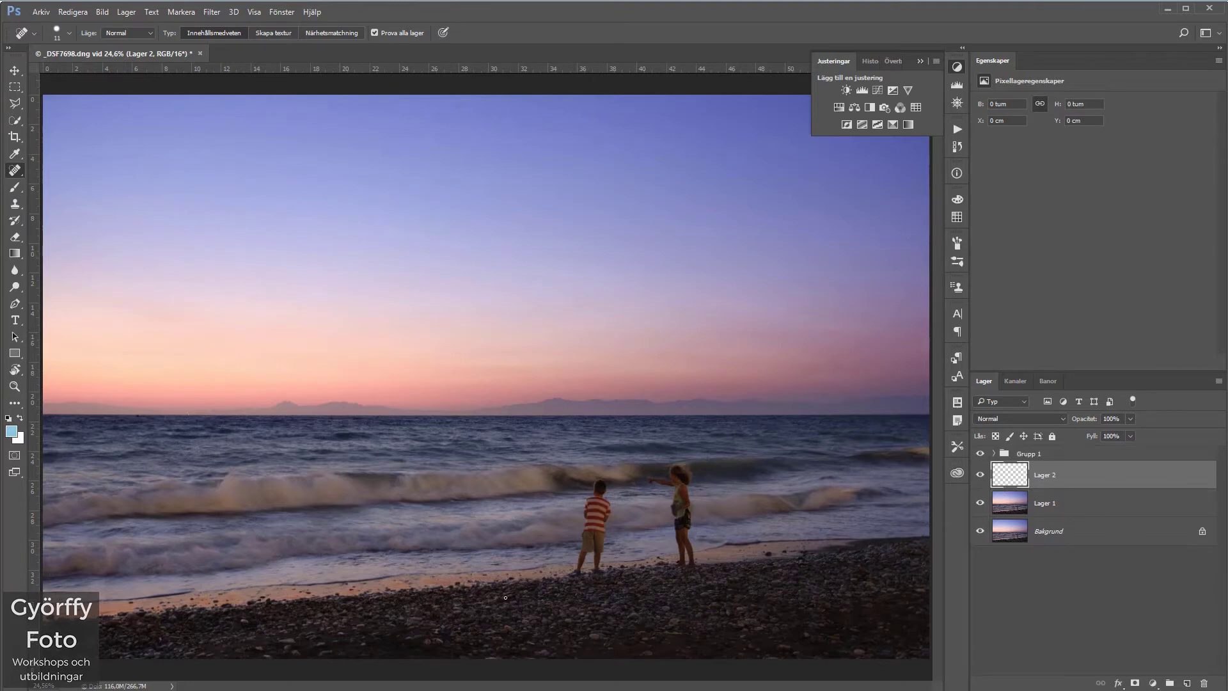
Zoom the left shoreline to full size and enlarge the healing brush
{"action": "key", "text": "z"}
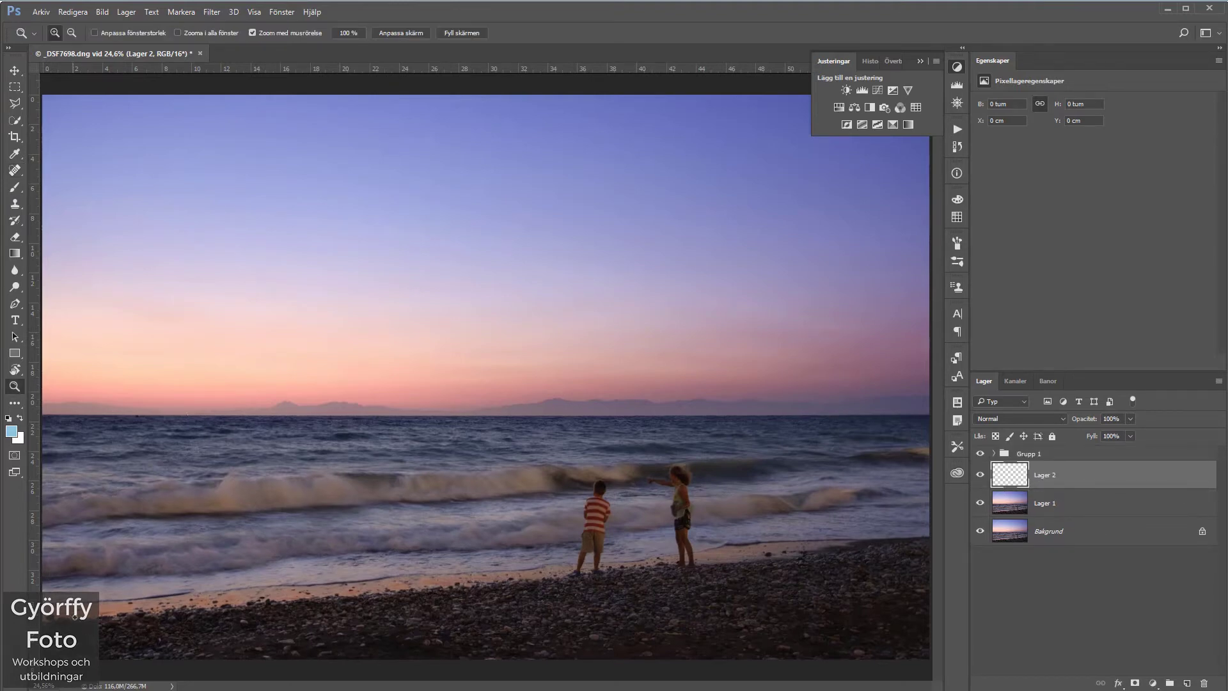
{"action": "left_click_drag", "start_coordinate": [314, 531], "coordinate": [384, 531]}
{"action": "key", "text": "j"}
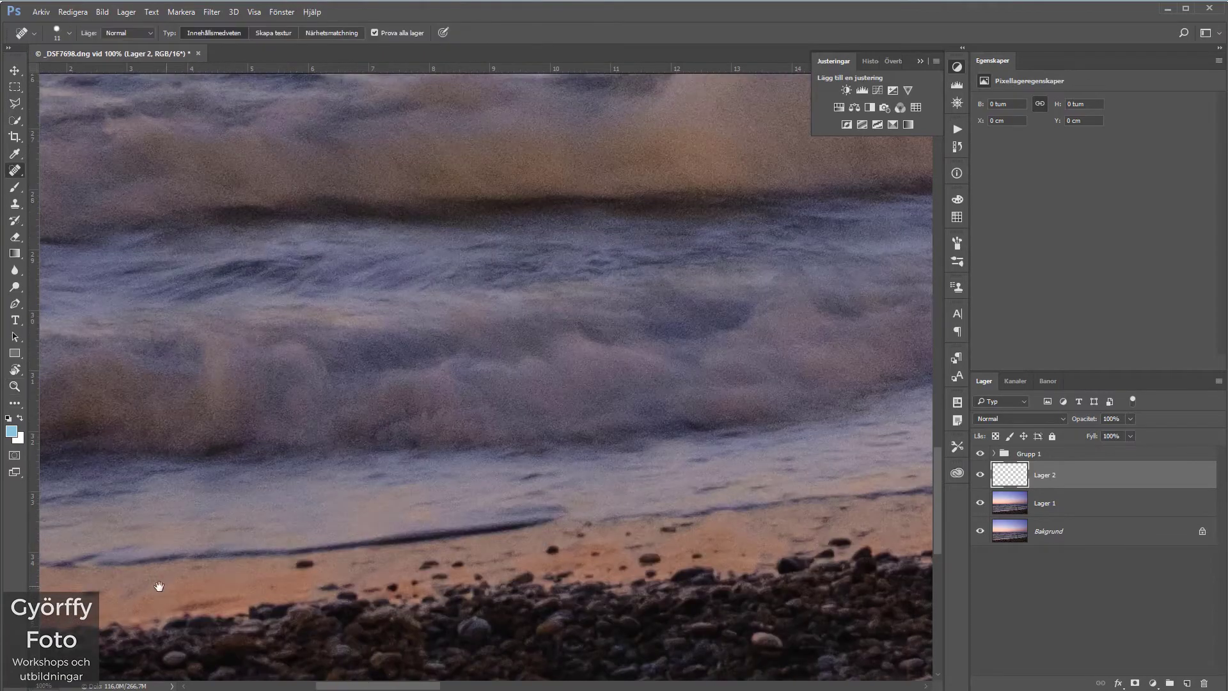
{"action": "left_click_drag", "start_coordinate": [157, 582], "coordinate": [531, 451]}
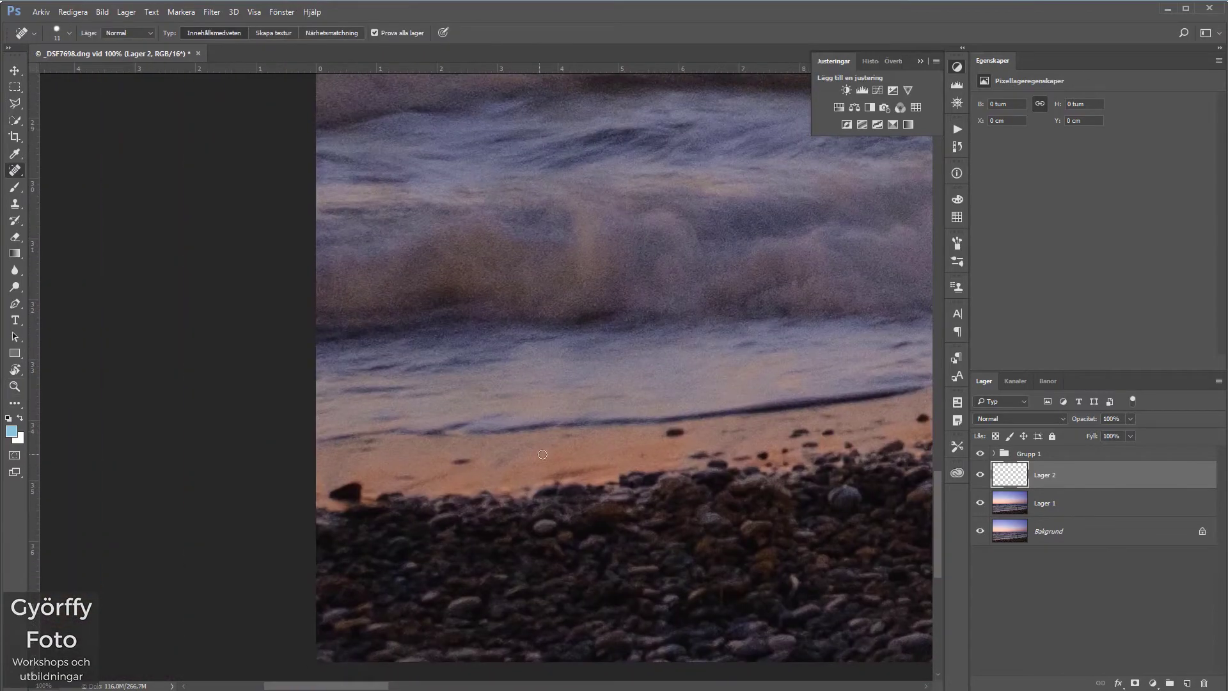
{"action": "key", "text": "ctrl"}
{"action": "left_click_drag", "start_coordinate": [514, 460], "coordinate": [546, 460]}
{"action": "mouse_move", "coordinate": [515, 466]}
{"action": "left_mouse_down"}
{"action": "mouse_move", "coordinate": [541, 467]}
{"action": "mouse_move", "coordinate": [513, 464]}
{"action": "mouse_move", "coordinate": [515, 474]}
{"action": "left_mouse_up"}
Heal the dark pebbles along the left stretch of shoreline
{"action": "left_click", "coordinate": [459, 465]}
{"action": "left_click_drag", "start_coordinate": [699, 408], "coordinate": [672, 438]}
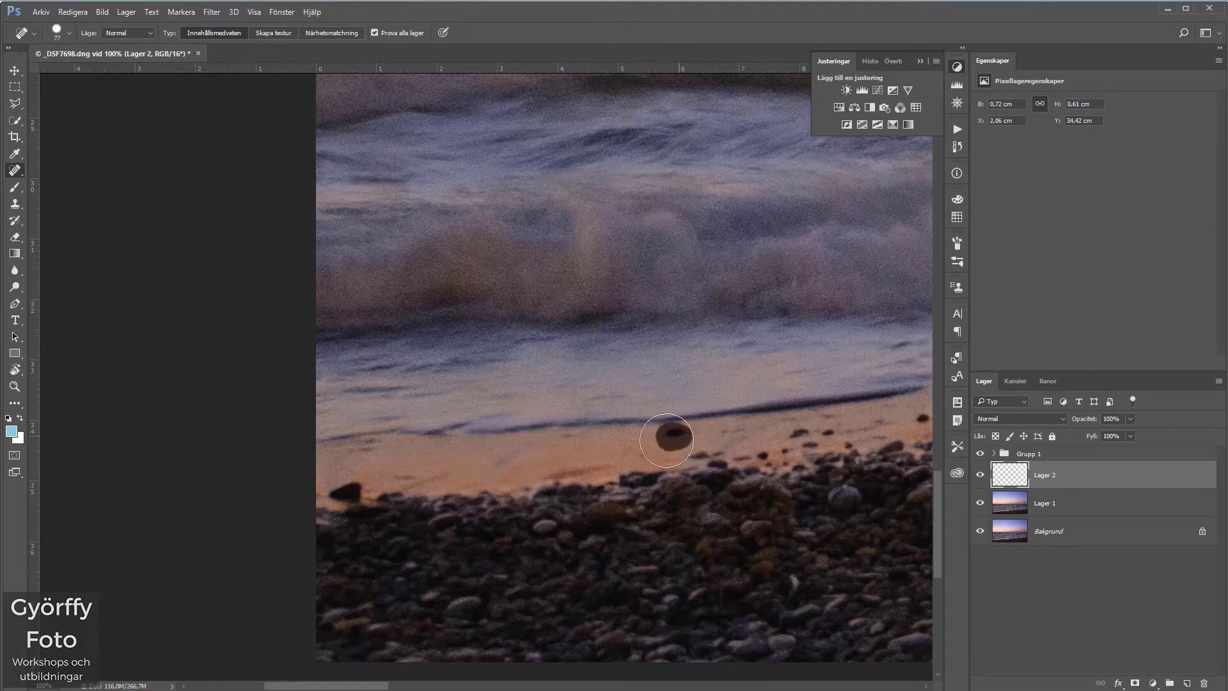
{"action": "left_click_drag", "start_coordinate": [699, 517], "coordinate": [409, 481]}
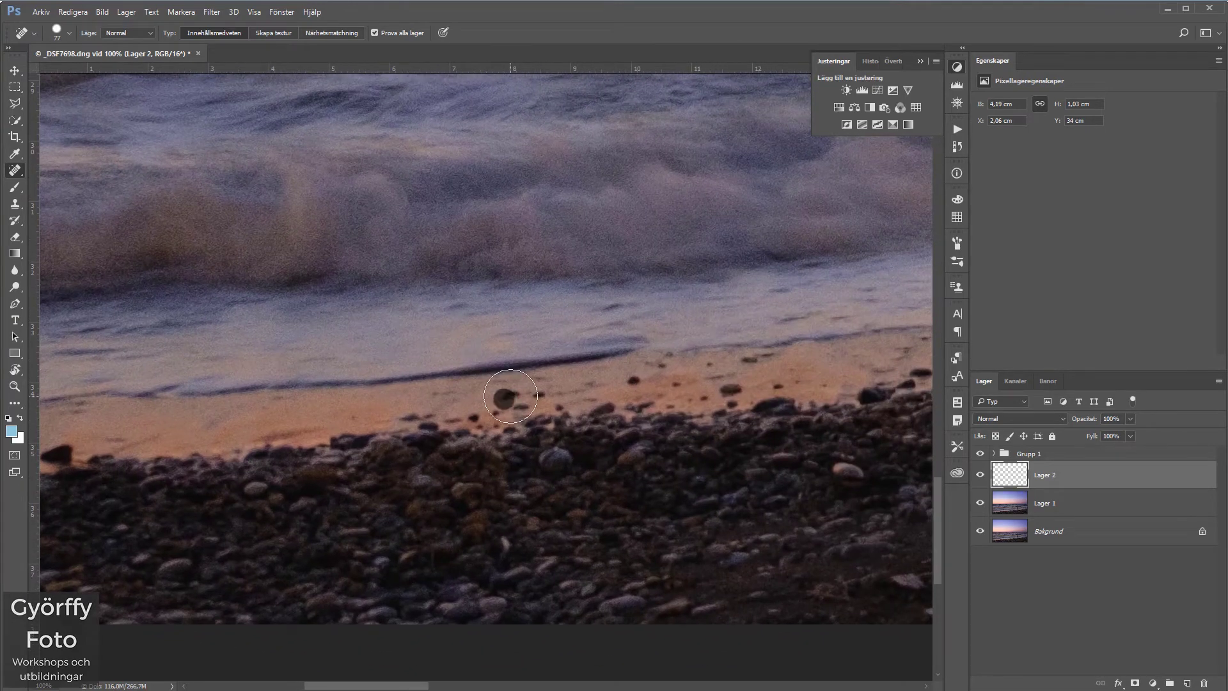
{"action": "left_click", "coordinate": [520, 403]}
{"action": "left_click", "coordinate": [633, 380]}
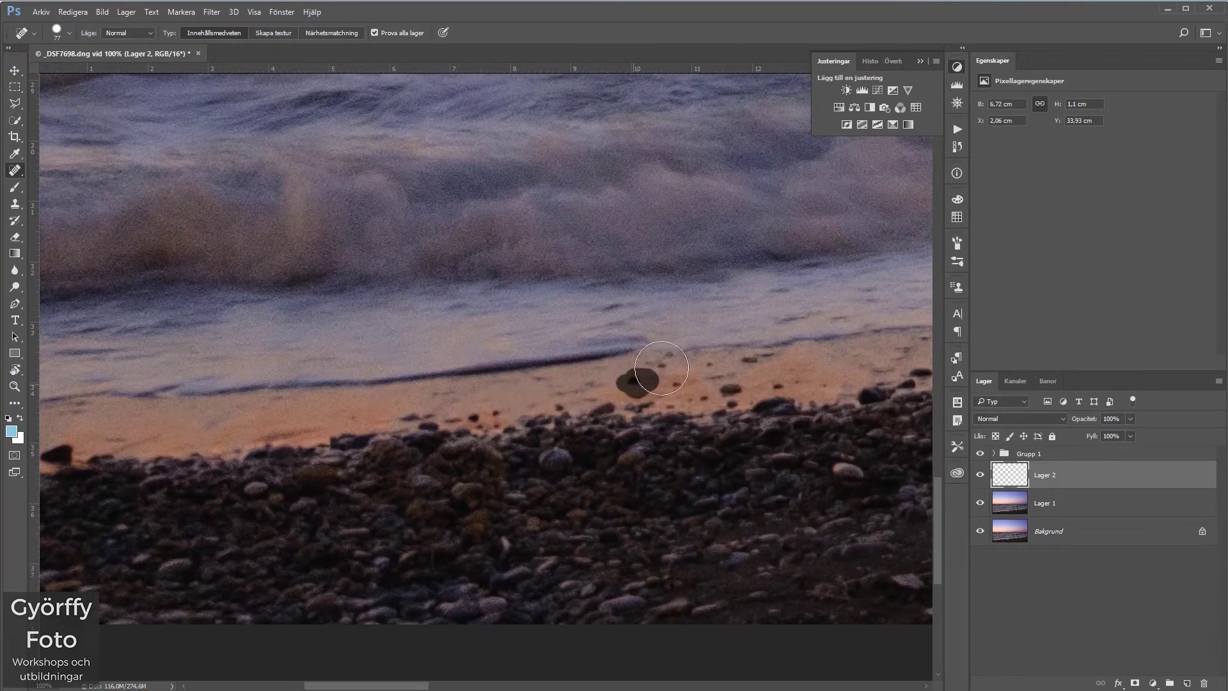
{"action": "left_click", "coordinate": [680, 382]}
{"action": "left_click", "coordinate": [727, 388]}
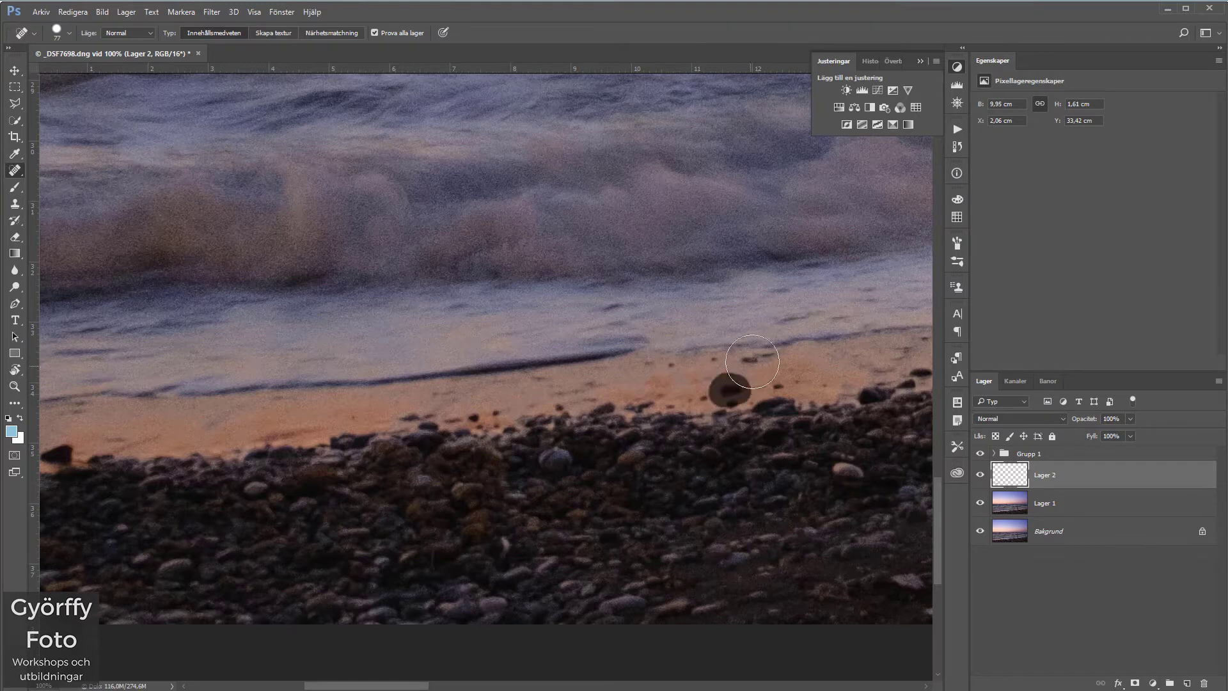
{"action": "left_click", "coordinate": [755, 356]}
Heal the pebbles on the next stretch of sand to the right
{"action": "left_click_drag", "start_coordinate": [823, 511], "coordinate": [346, 436]}
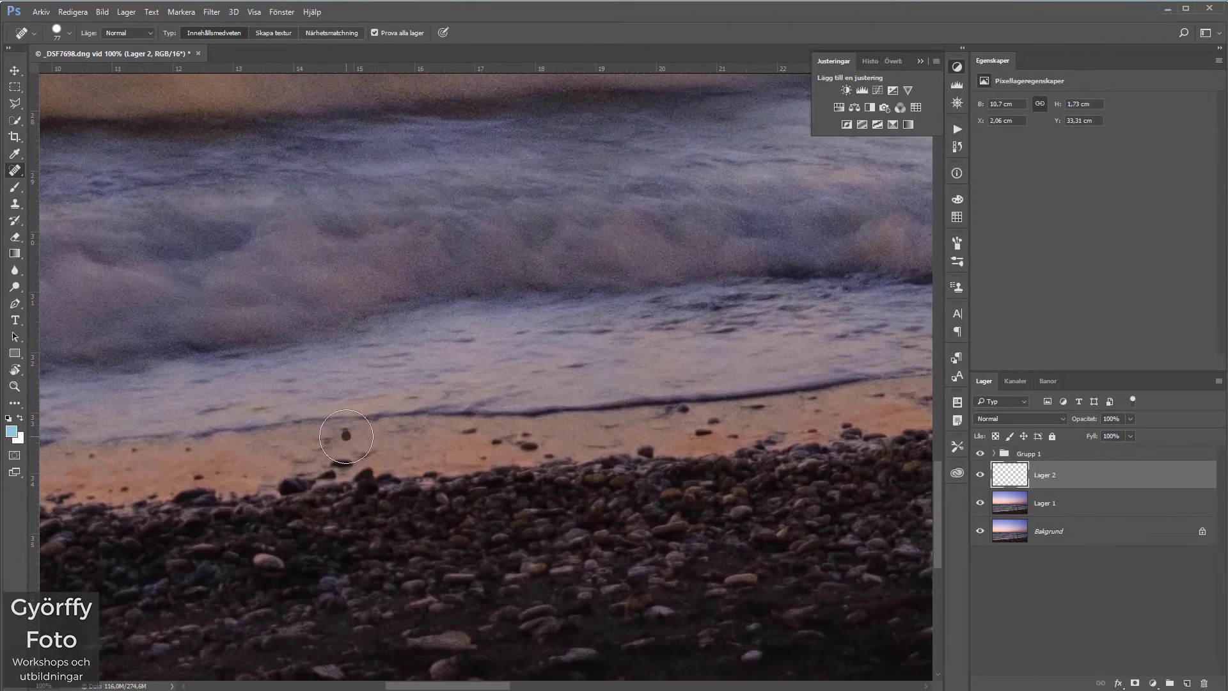
{"action": "left_click", "coordinate": [346, 436]}
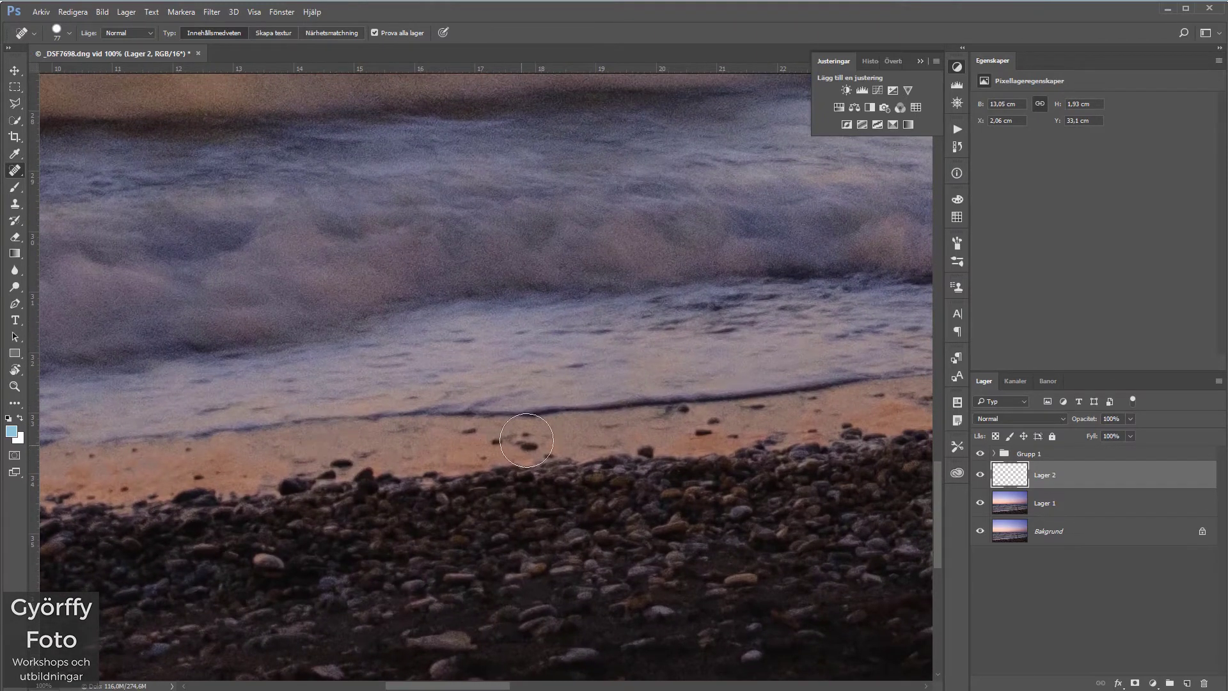
{"action": "left_click", "coordinate": [525, 444]}
{"action": "left_click", "coordinate": [483, 426]}
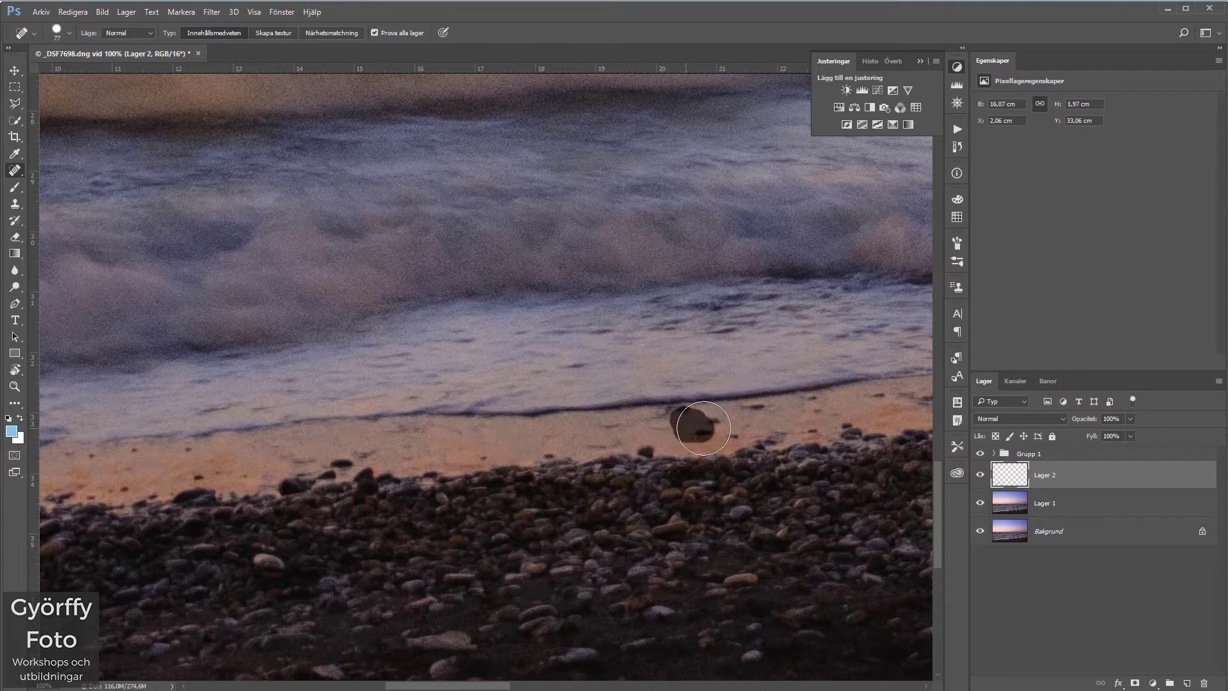
{"action": "left_click_drag", "start_coordinate": [679, 416], "coordinate": [710, 416]}
{"action": "left_click", "coordinate": [767, 411]}
{"action": "left_click", "coordinate": [813, 403]}
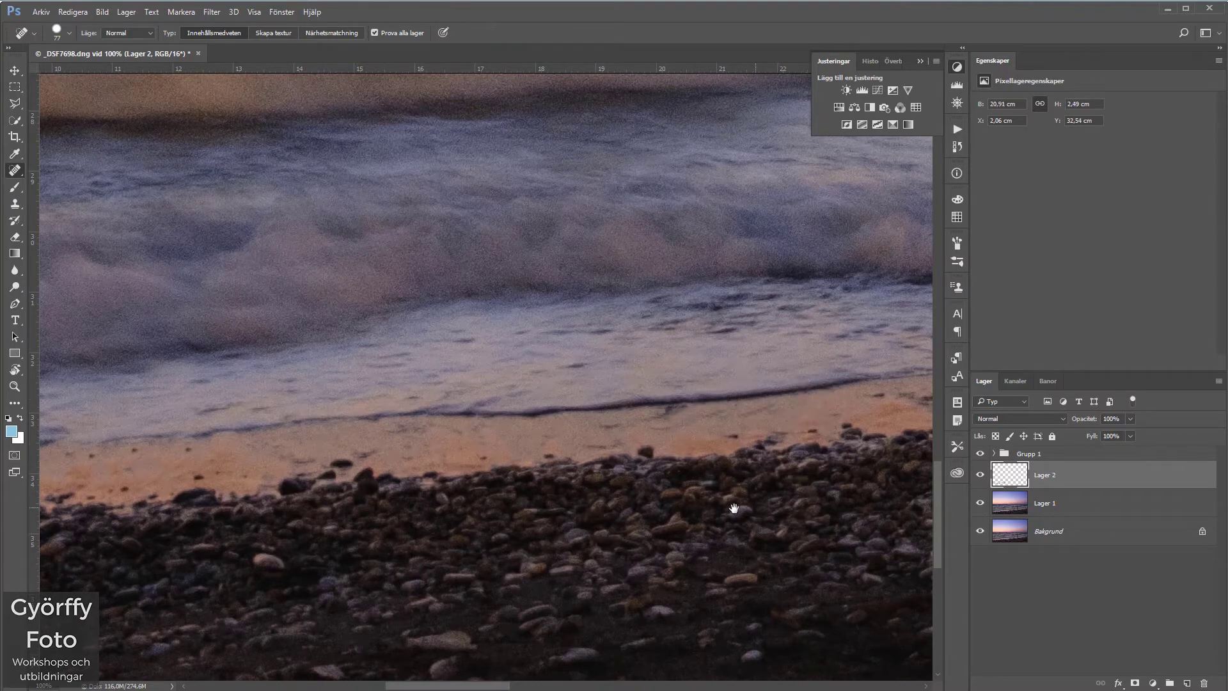
Heal the small dark specks on the following shoreline section
{"action": "left_click_drag", "start_coordinate": [735, 508], "coordinate": [219, 554]}
{"action": "left_click", "coordinate": [407, 447]}
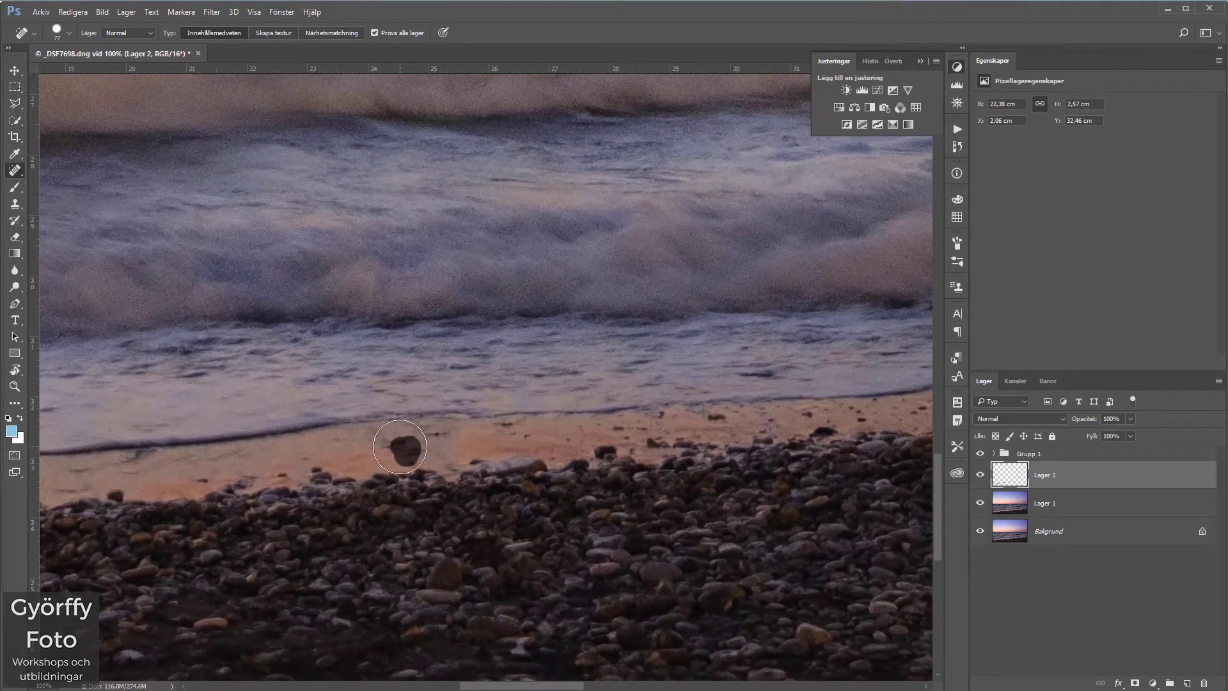
{"action": "left_click", "coordinate": [513, 420]}
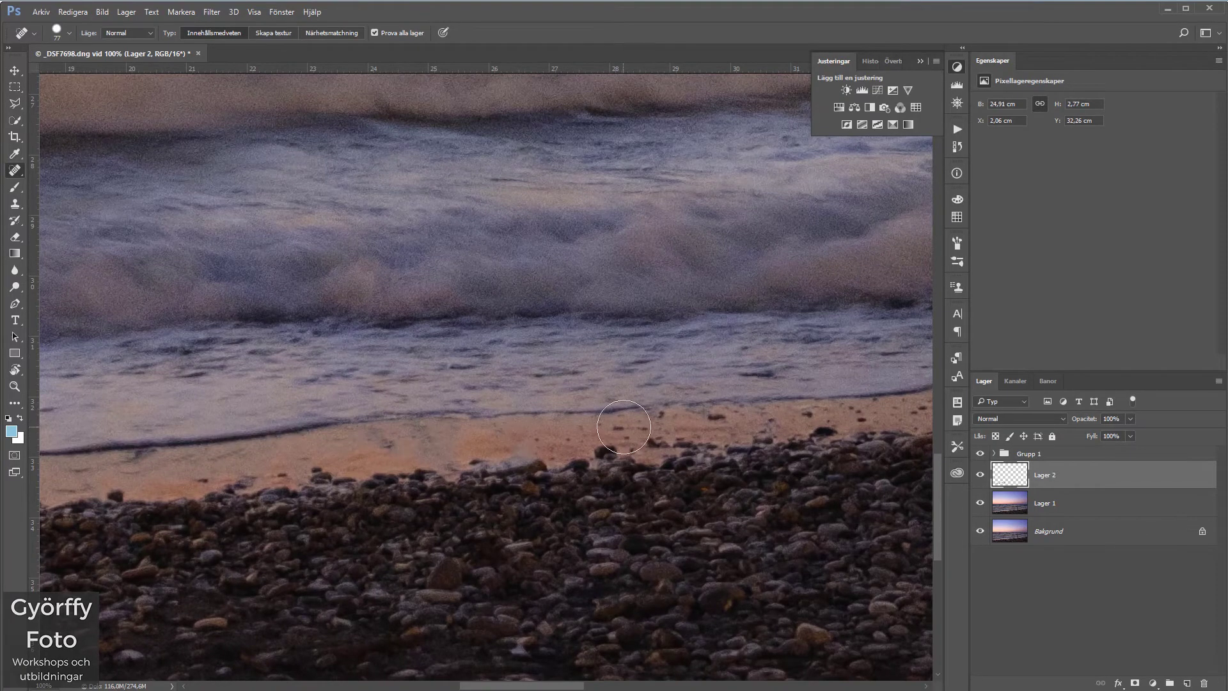
{"action": "left_click", "coordinate": [719, 417]}
{"action": "left_click", "coordinate": [823, 411]}
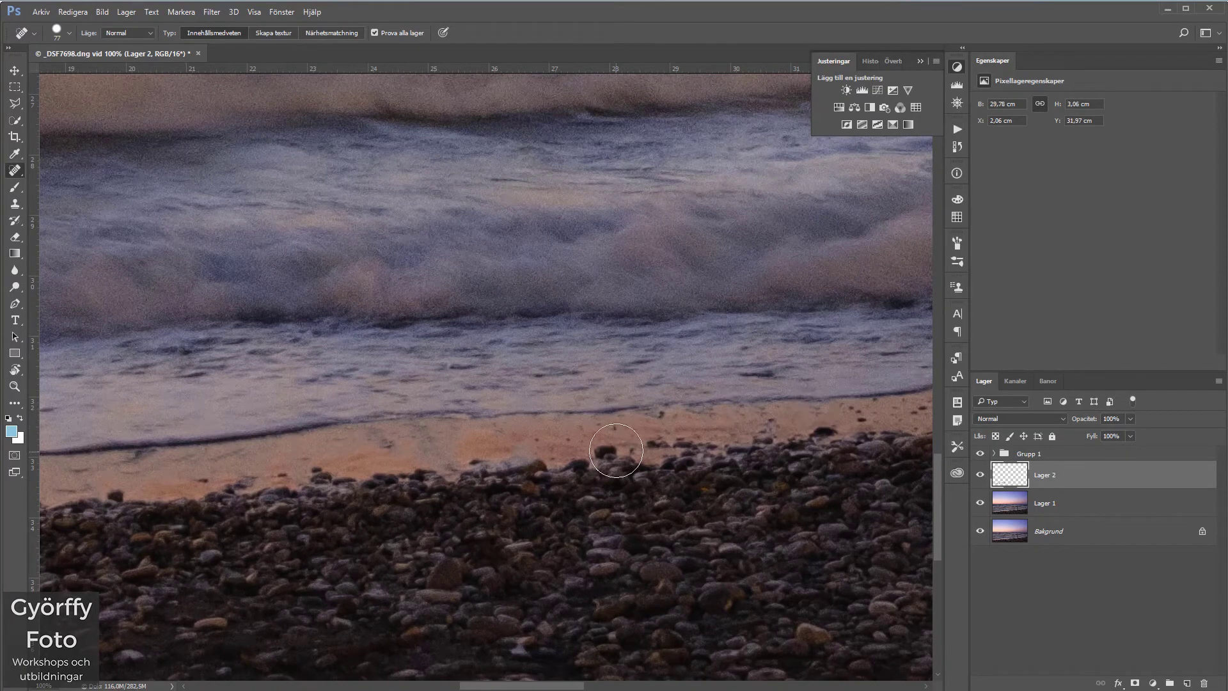
{"action": "left_click", "coordinate": [605, 449]}
Heal the pebbles around the boy's feet and near the shoreline
{"action": "left_click_drag", "start_coordinate": [831, 516], "coordinate": [353, 500]}
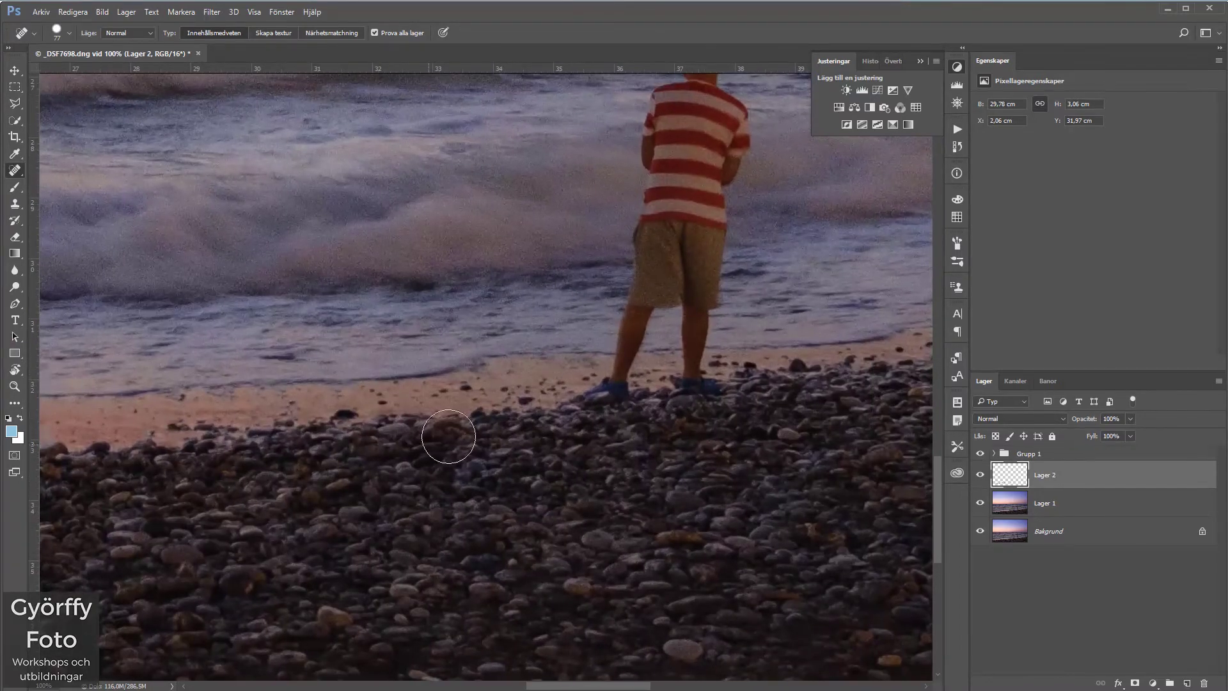
{"action": "left_click", "coordinate": [346, 412]}
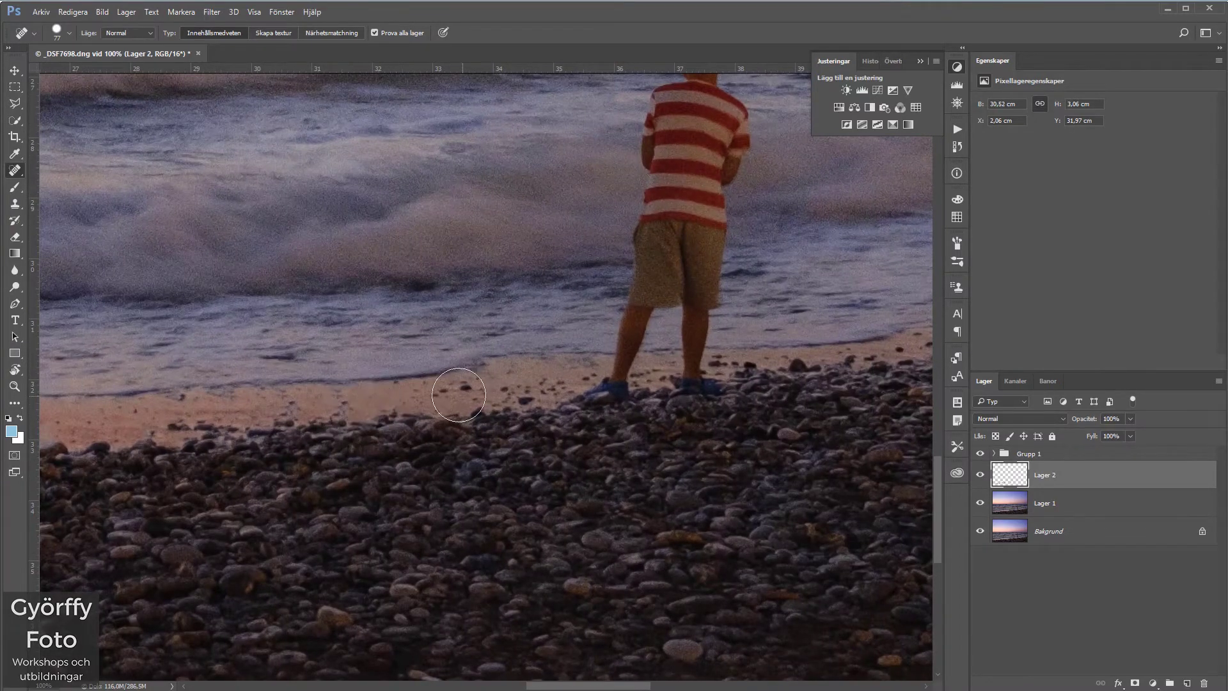
{"action": "left_click", "coordinate": [451, 394]}
{"action": "left_click_drag", "start_coordinate": [833, 432], "coordinate": [558, 468]}
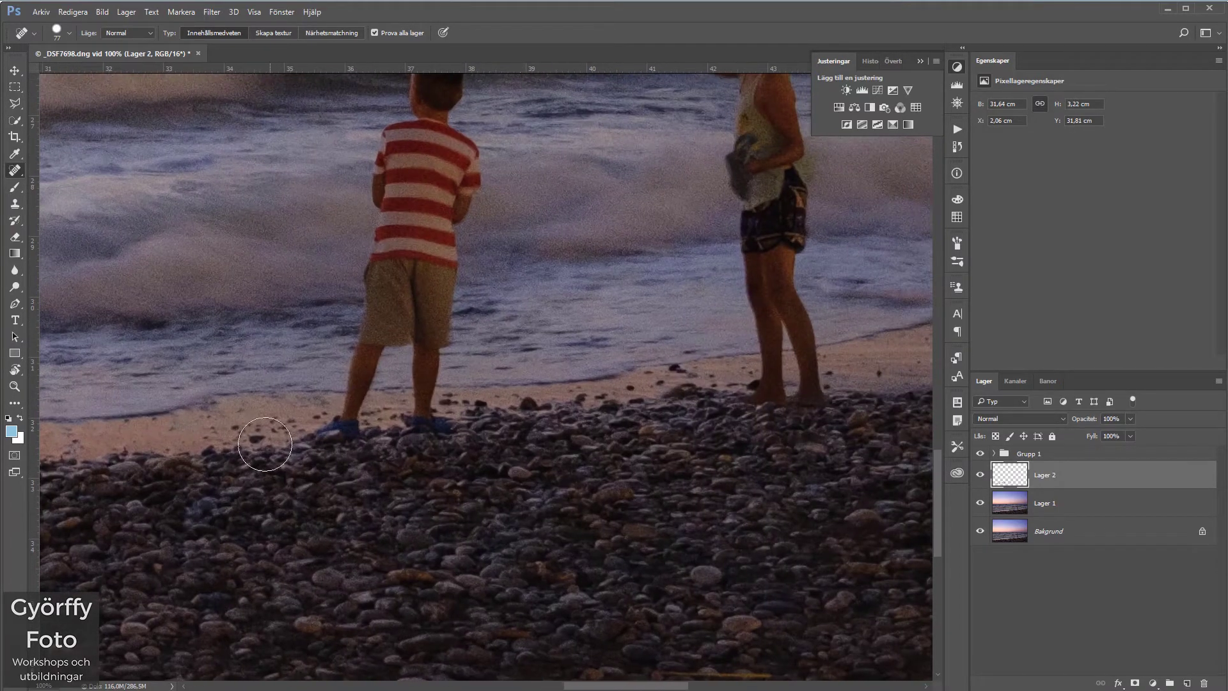
{"action": "left_click", "coordinate": [241, 430]}
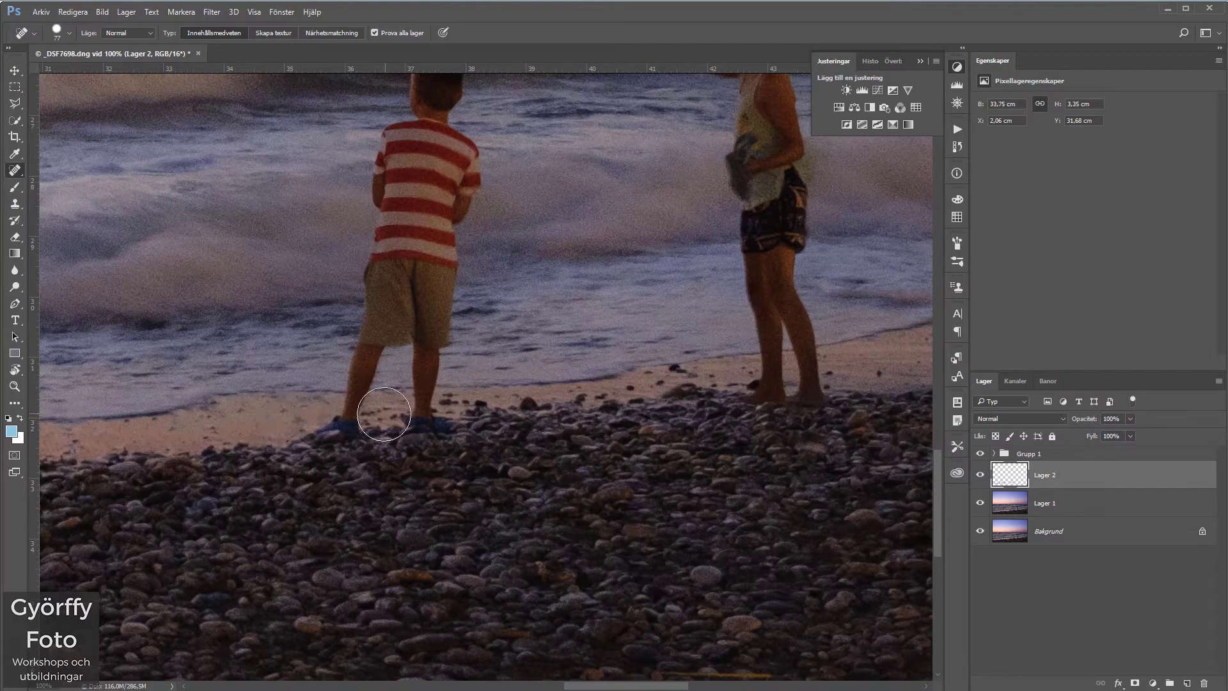
{"action": "left_click", "coordinate": [450, 398]}
{"action": "left_click", "coordinate": [528, 402]}
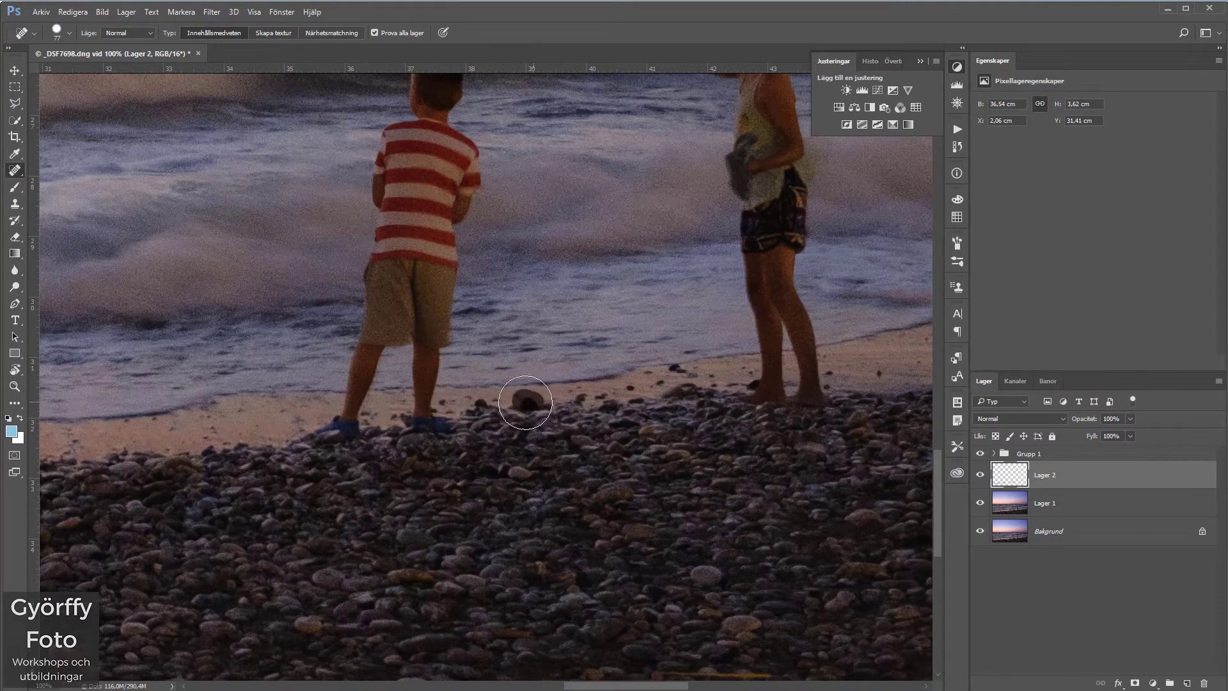
{"action": "left_click", "coordinate": [678, 374]}
{"action": "left_click", "coordinate": [655, 377]}
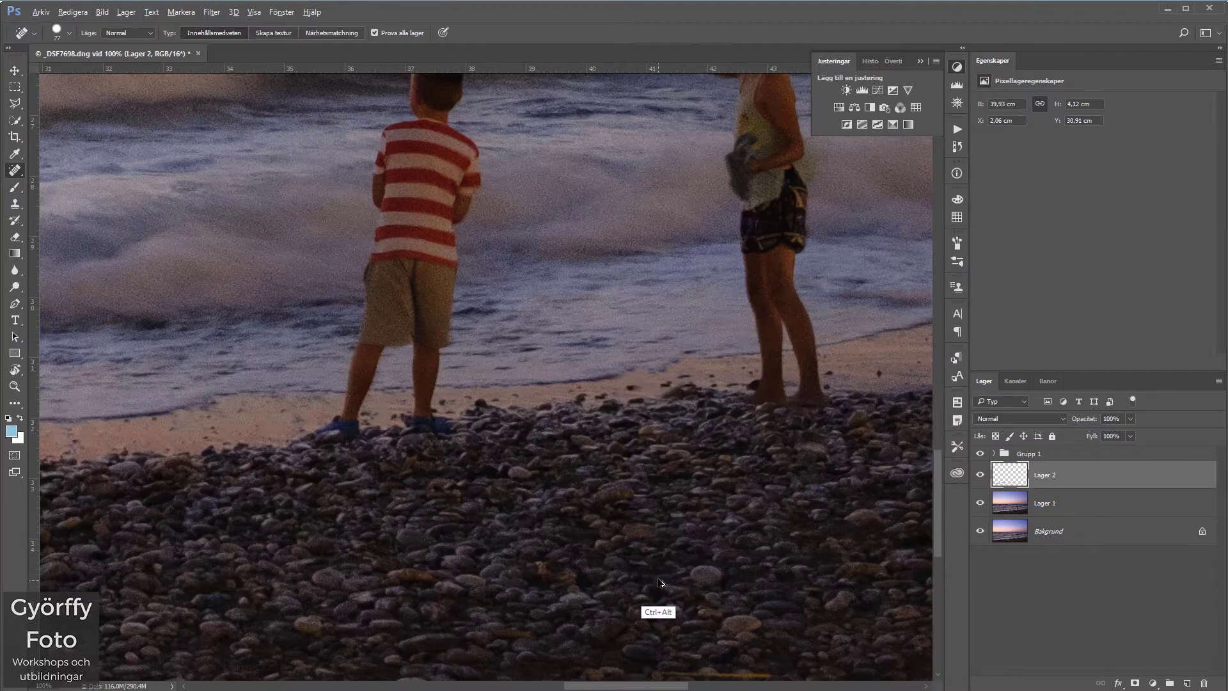
Undo the last healing dab and re-heal the dark pebbles near the waterline
{"action": "key", "text": "ctrl+alt+z"}
{"action": "key", "text": "ctrl+alt+z"}
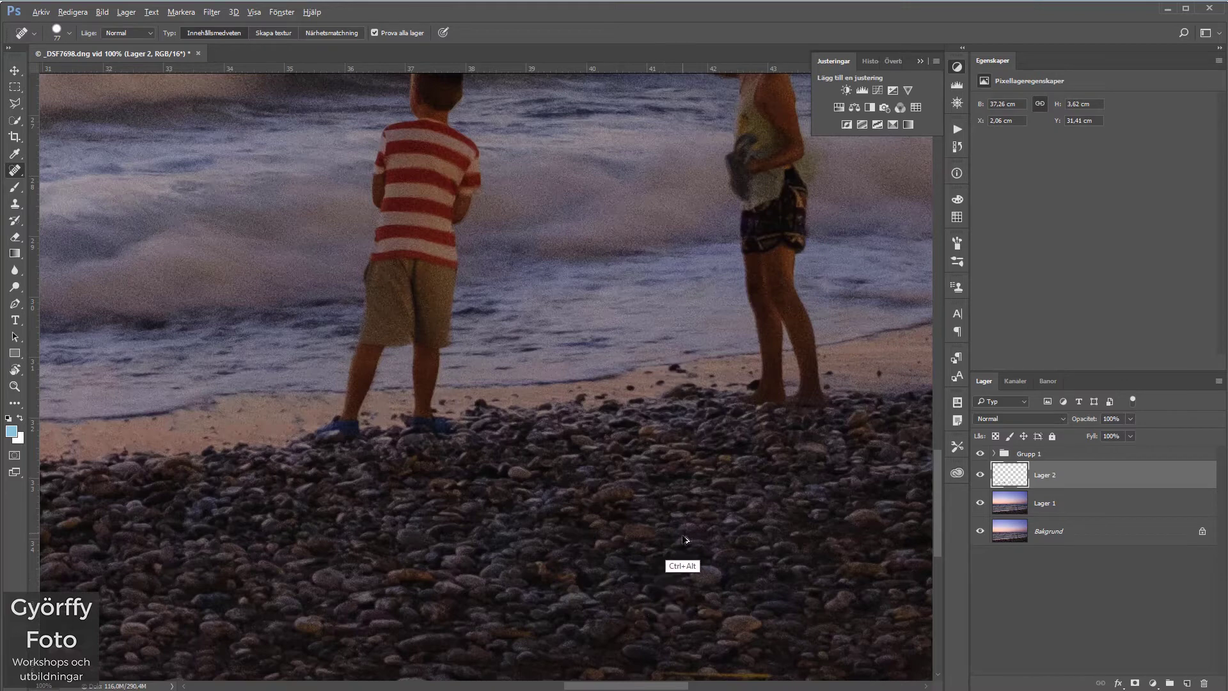
{"action": "left_click", "coordinate": [532, 407]}
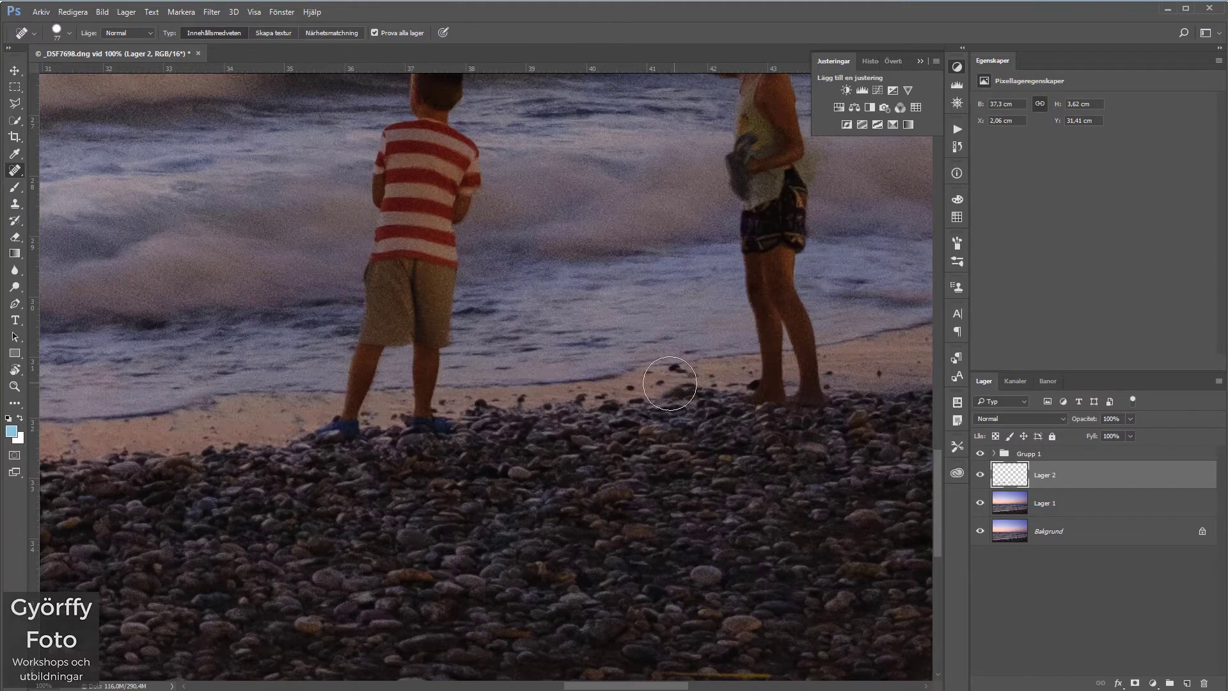
{"action": "left_click_drag", "start_coordinate": [658, 382], "coordinate": [631, 388]}
Heal the pebbles by the girl's feet and along the beach further right
{"action": "mouse_move", "coordinate": [677, 493]}
{"action": "left_mouse_down"}
{"action": "mouse_move", "coordinate": [452, 499]}
{"action": "mouse_move", "coordinate": [412, 516]}
{"action": "left_mouse_up"}
{"action": "left_click", "coordinate": [613, 416]}
{"action": "left_click", "coordinate": [571, 415]}
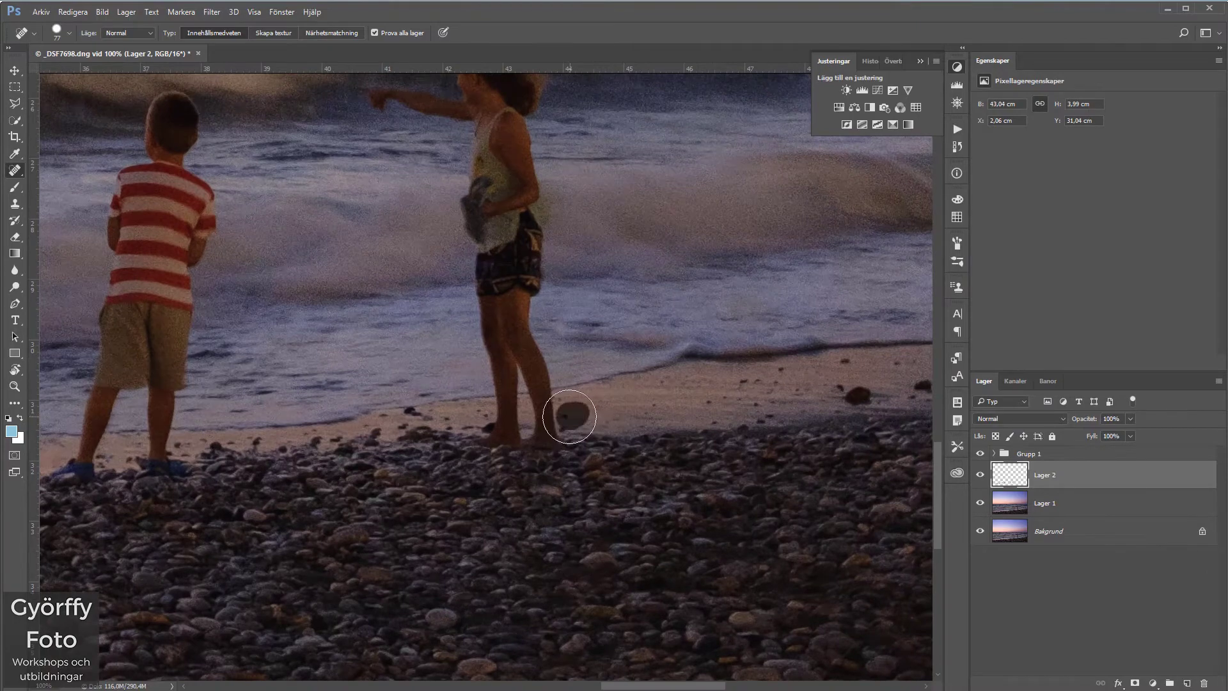
{"action": "left_click", "coordinate": [707, 407]}
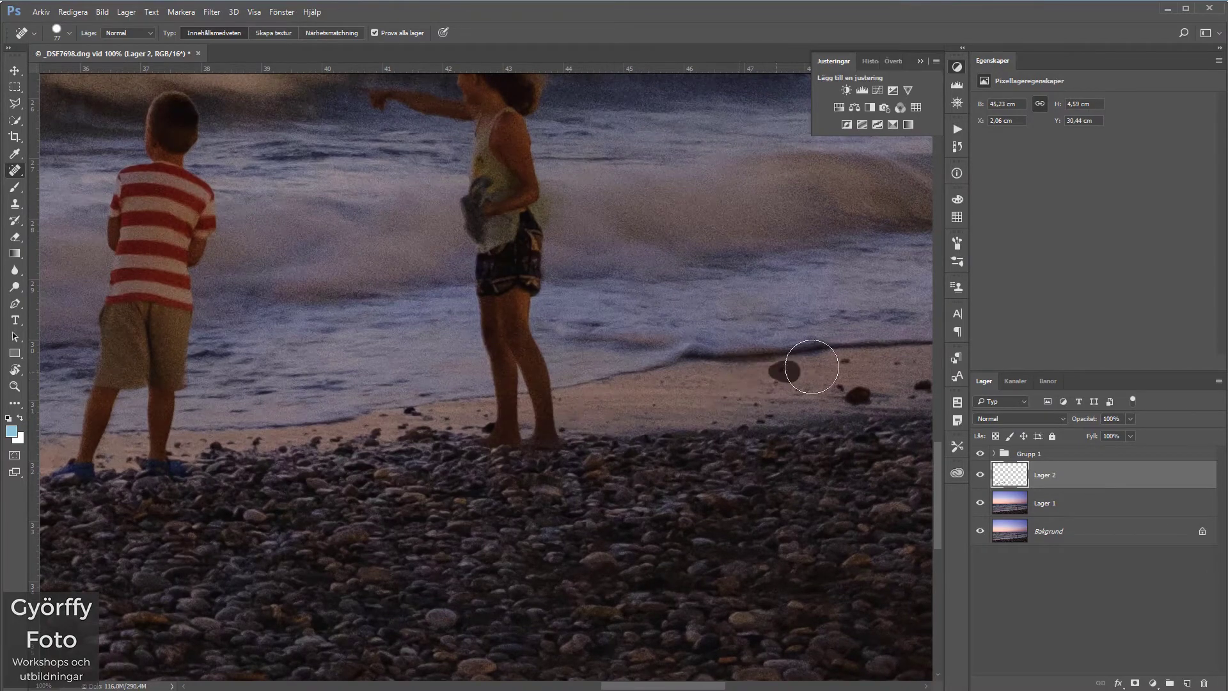
{"action": "left_click", "coordinate": [853, 402]}
{"action": "left_click_drag", "start_coordinate": [817, 497], "coordinate": [502, 532]}
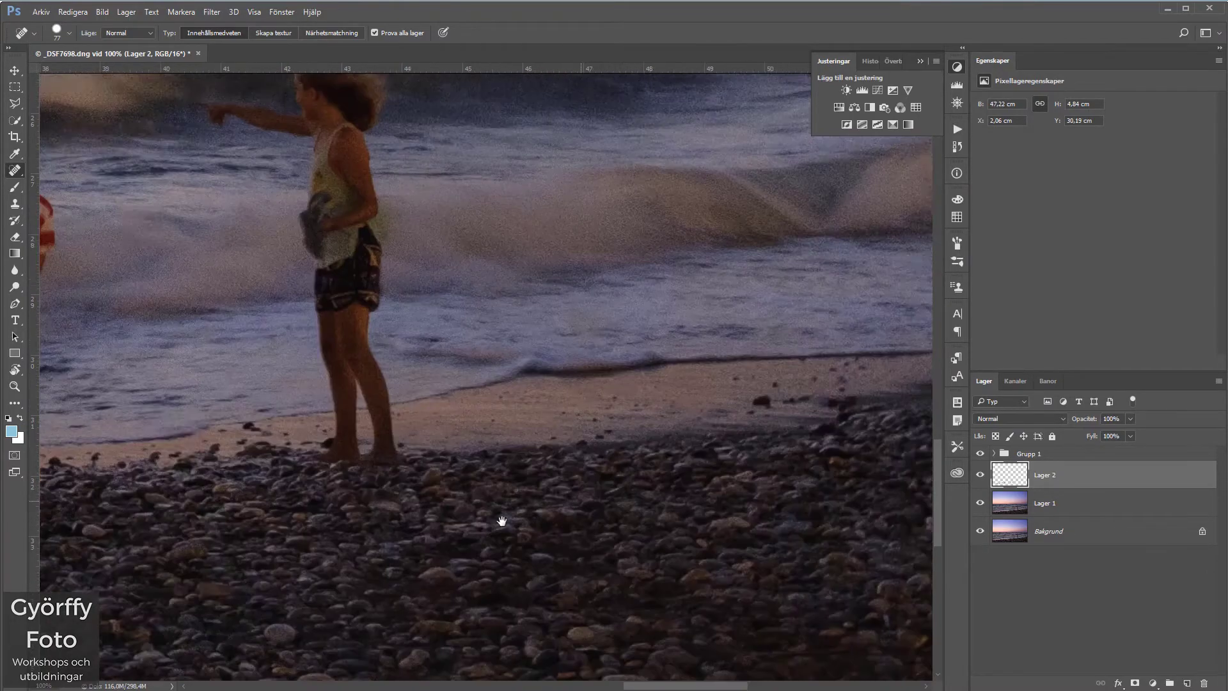
{"action": "left_click", "coordinate": [610, 419]}
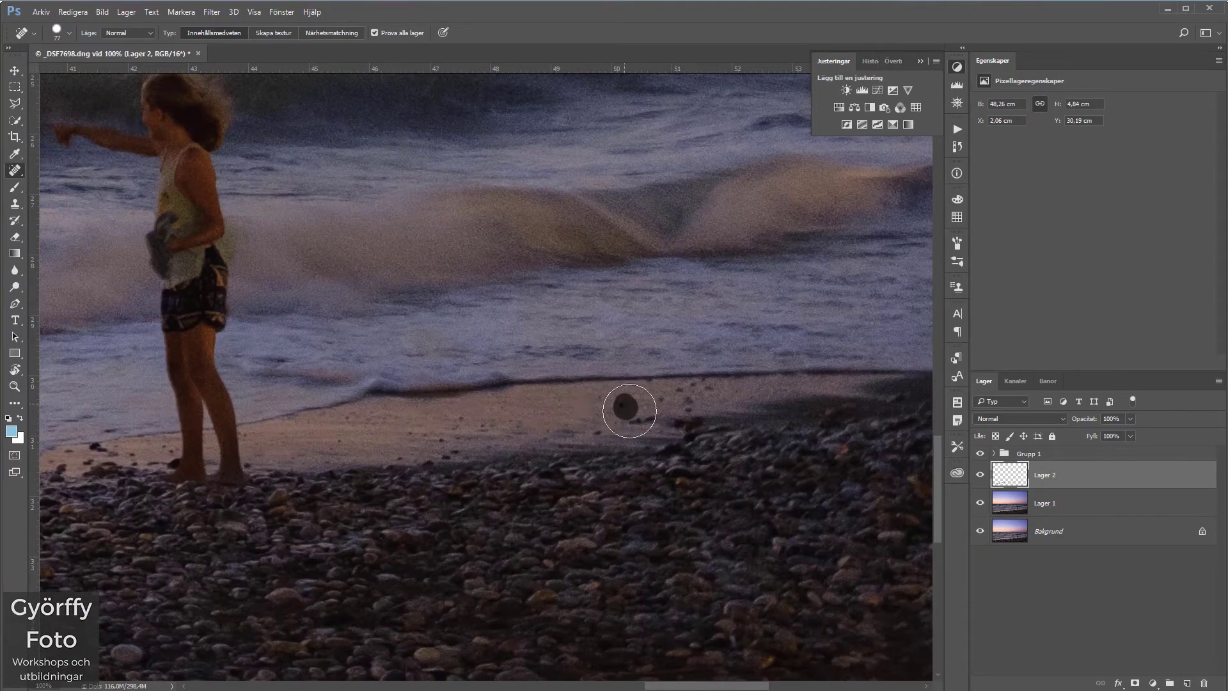
{"action": "left_click", "coordinate": [689, 422]}
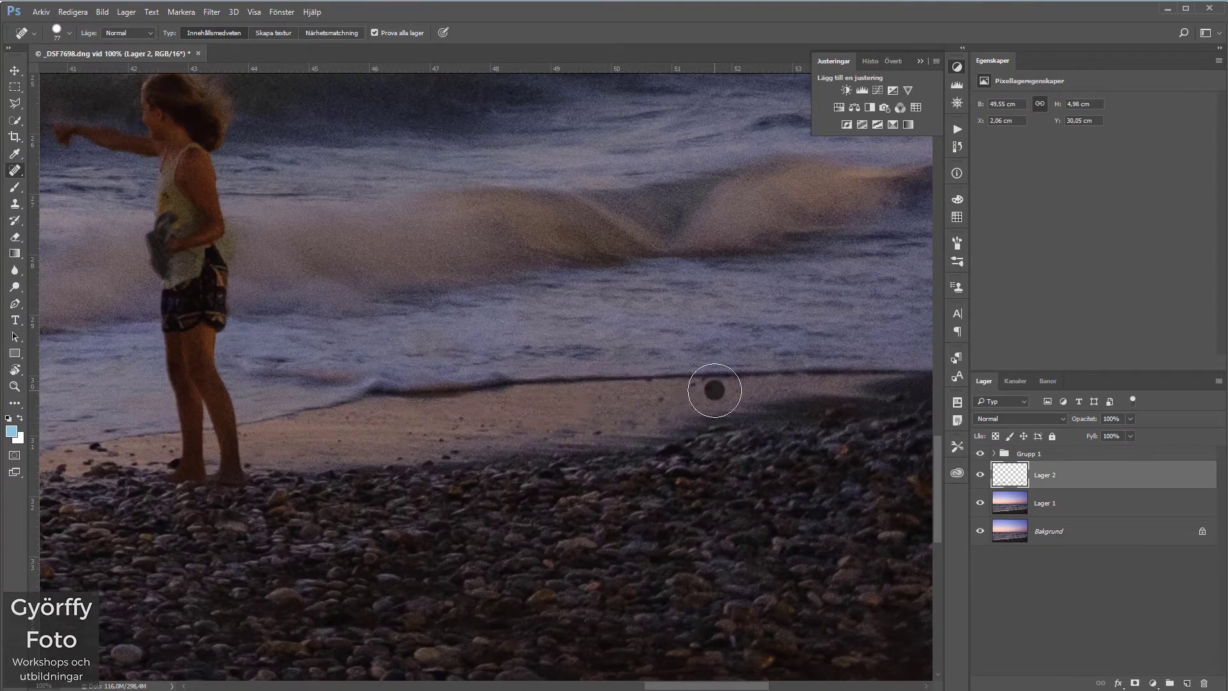
{"action": "mouse_move", "coordinate": [770, 460]}
{"action": "left_mouse_down"}
{"action": "mouse_move", "coordinate": [532, 481]}
{"action": "mouse_move", "coordinate": [266, 455]}
{"action": "left_mouse_up"}
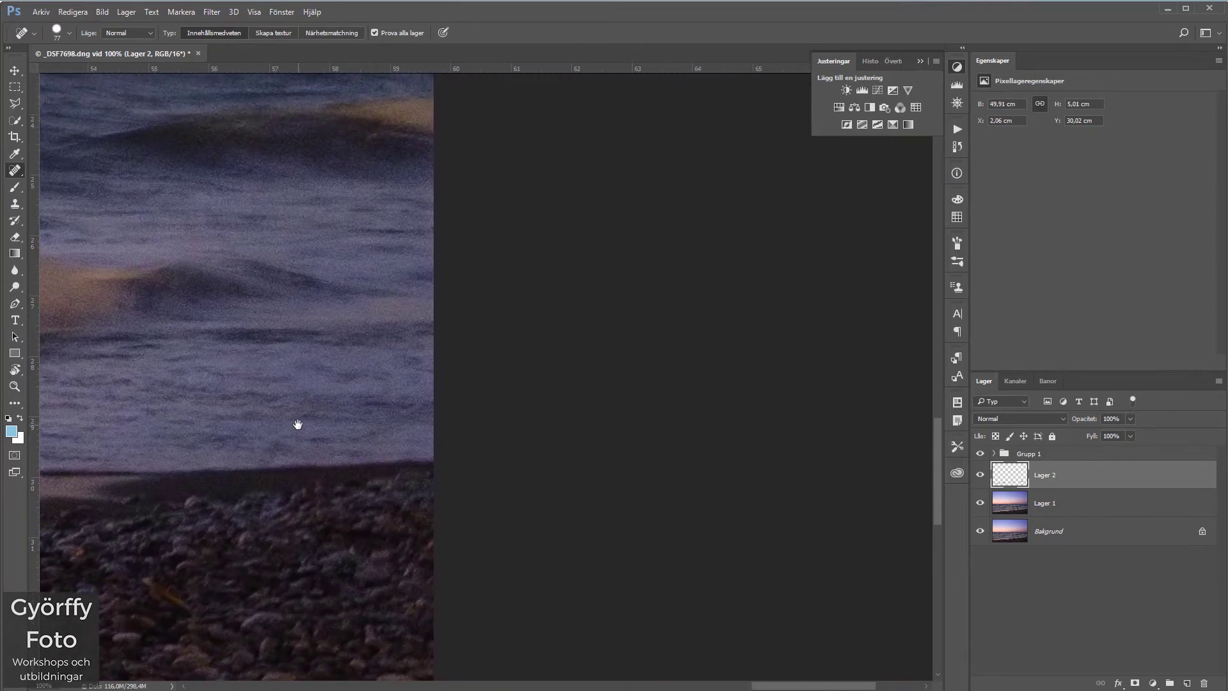
{"action": "key", "text": "ctrl+0"}
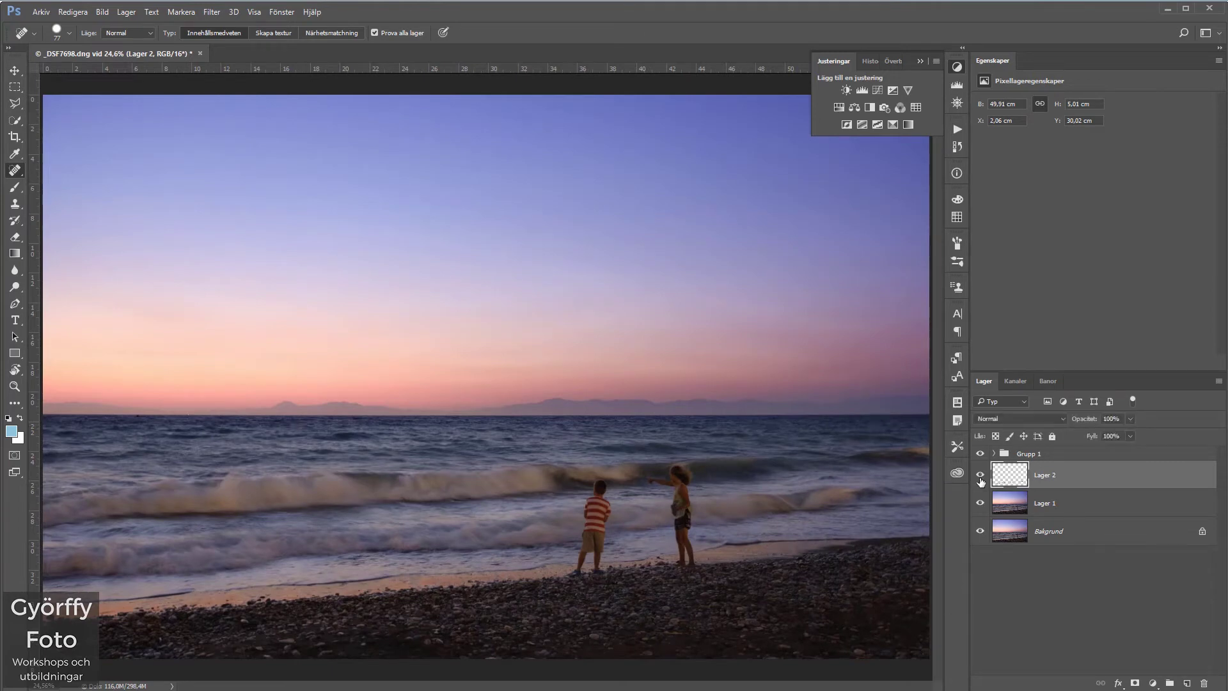
{"action": "left_click", "coordinate": [980, 477]}
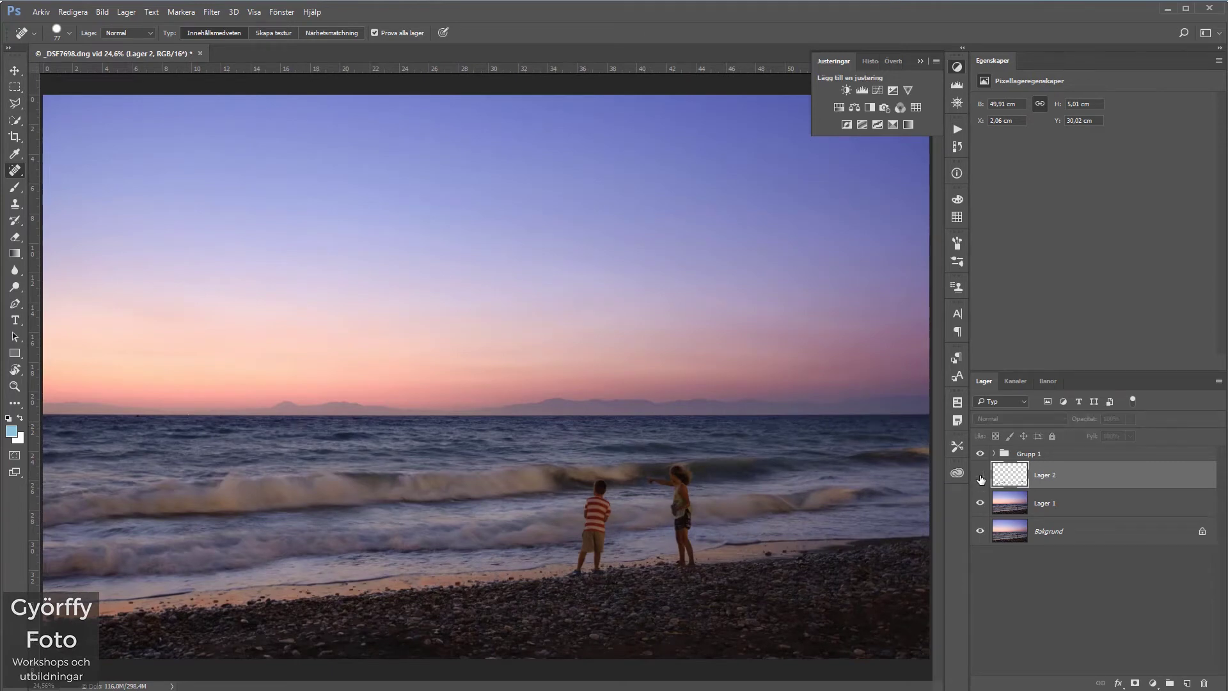
{"action": "left_click", "coordinate": [980, 477]}
{"action": "left_click", "coordinate": [981, 477]}
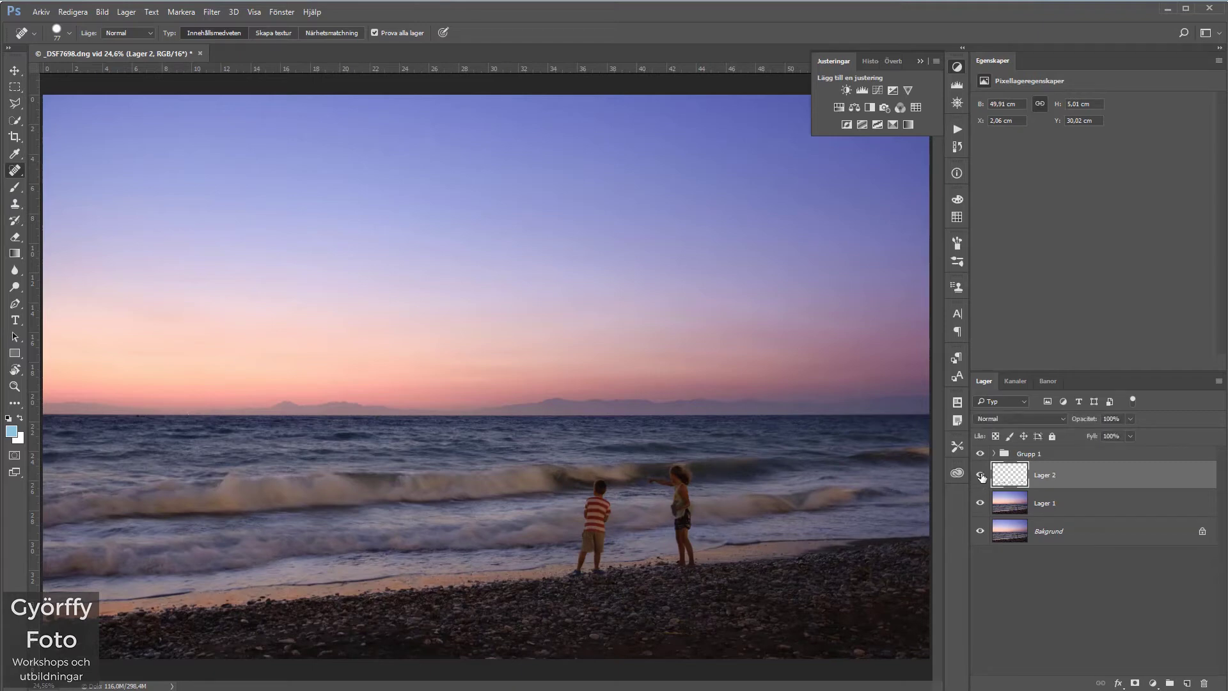
{"action": "left_click", "coordinate": [982, 476]}
{"action": "key", "text": "v"}
Add Curves layer Kurvor 1 and raise the curve by dragging up on the children's tones
{"action": "left_click", "coordinate": [1101, 589]}
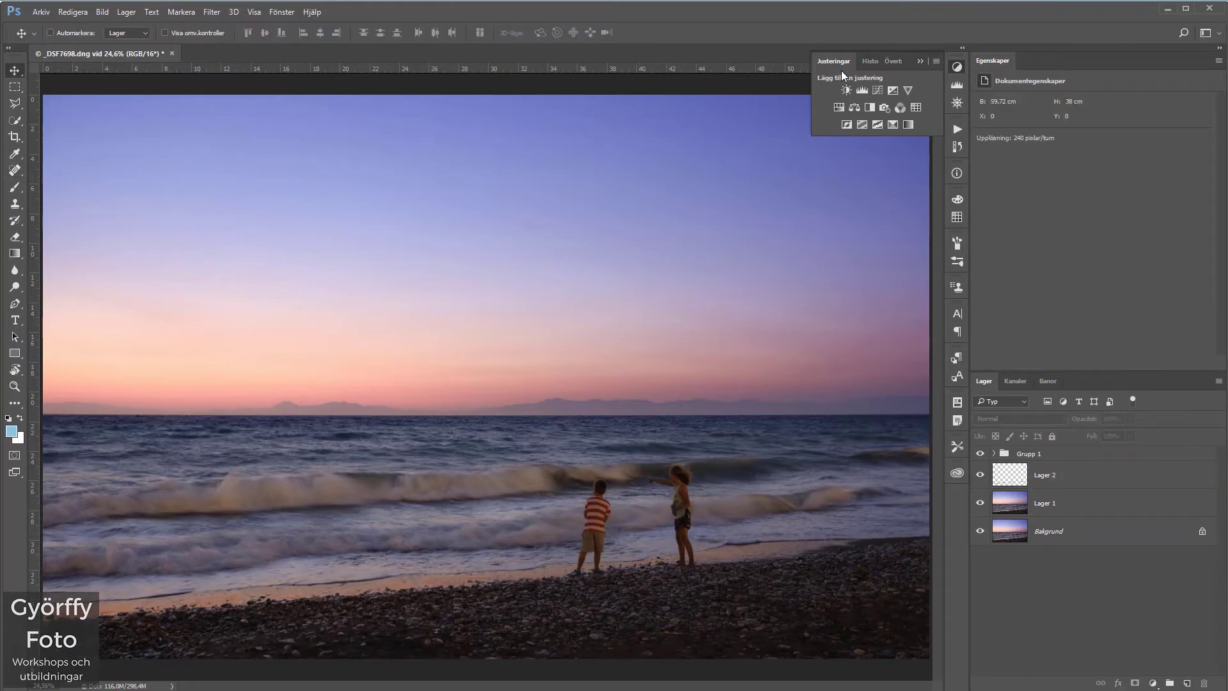
{"action": "left_click", "coordinate": [877, 90]}
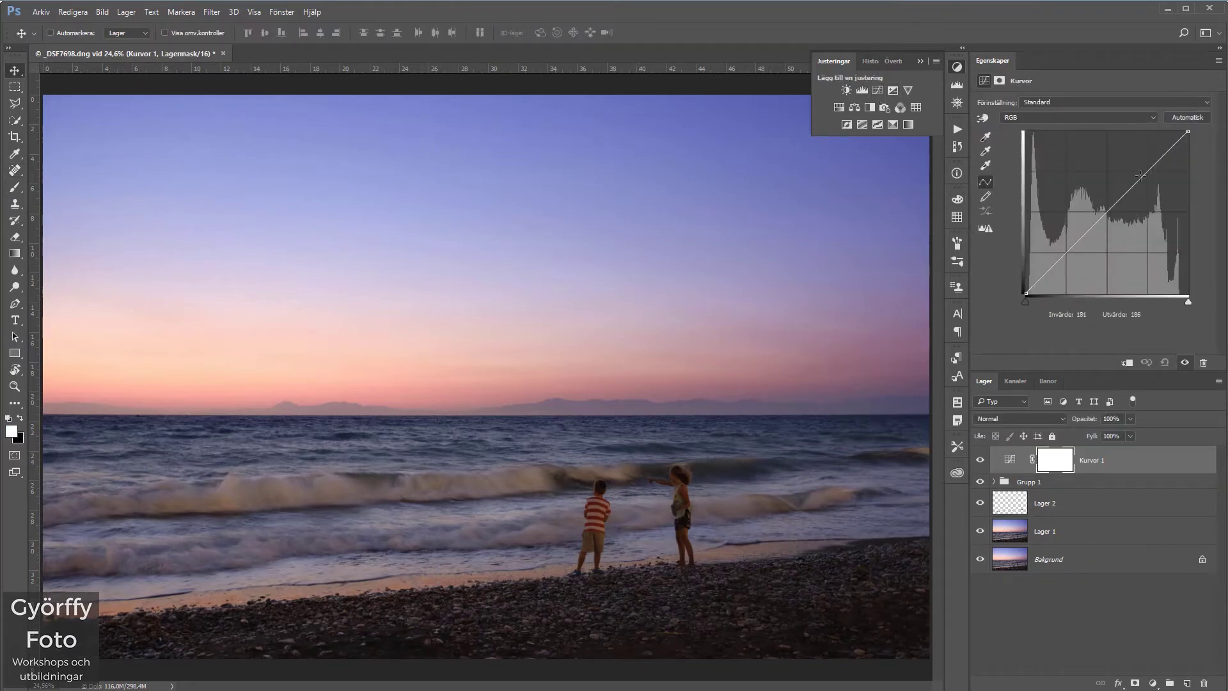
{"action": "left_click", "coordinate": [983, 118]}
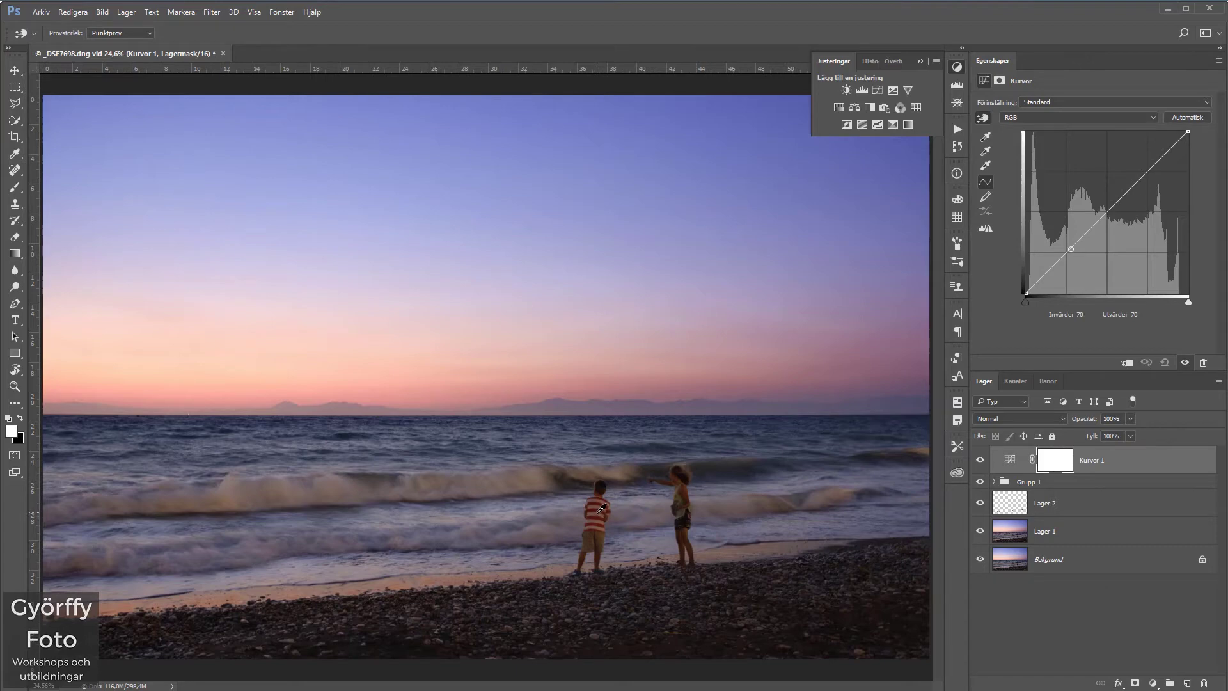
{"action": "left_click", "coordinate": [602, 510]}
{"action": "left_click_drag", "start_coordinate": [602, 505], "coordinate": [601, 500]}
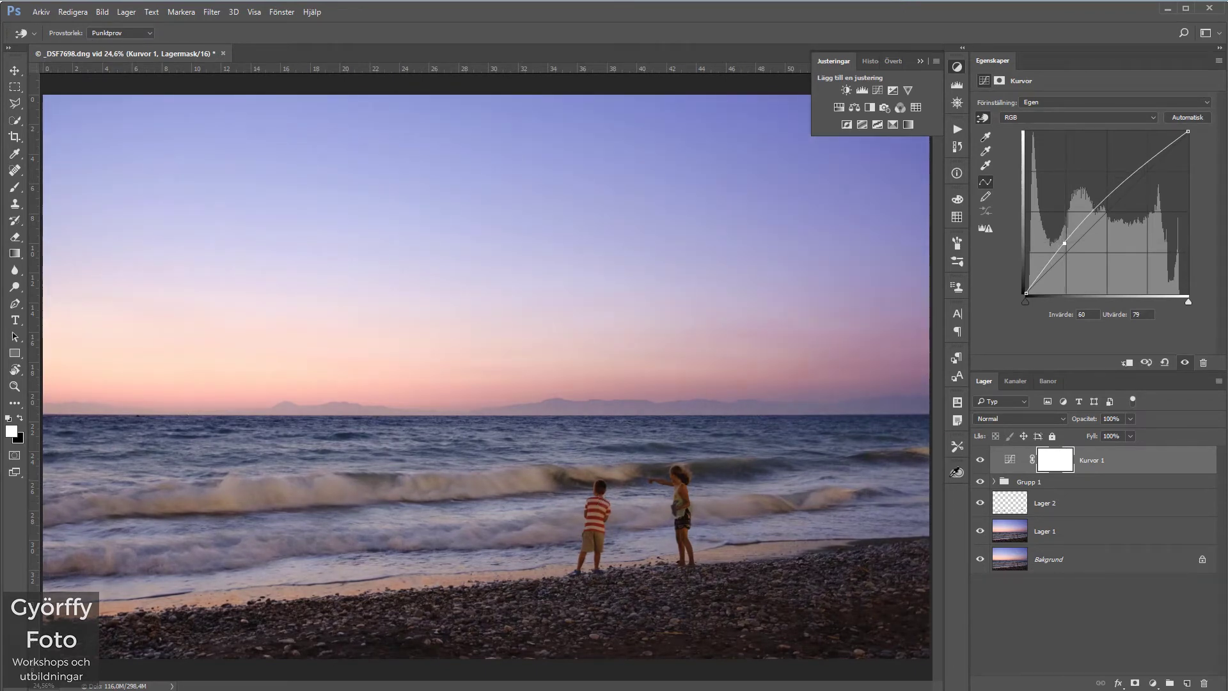
{"action": "left_click", "coordinate": [1054, 467]}
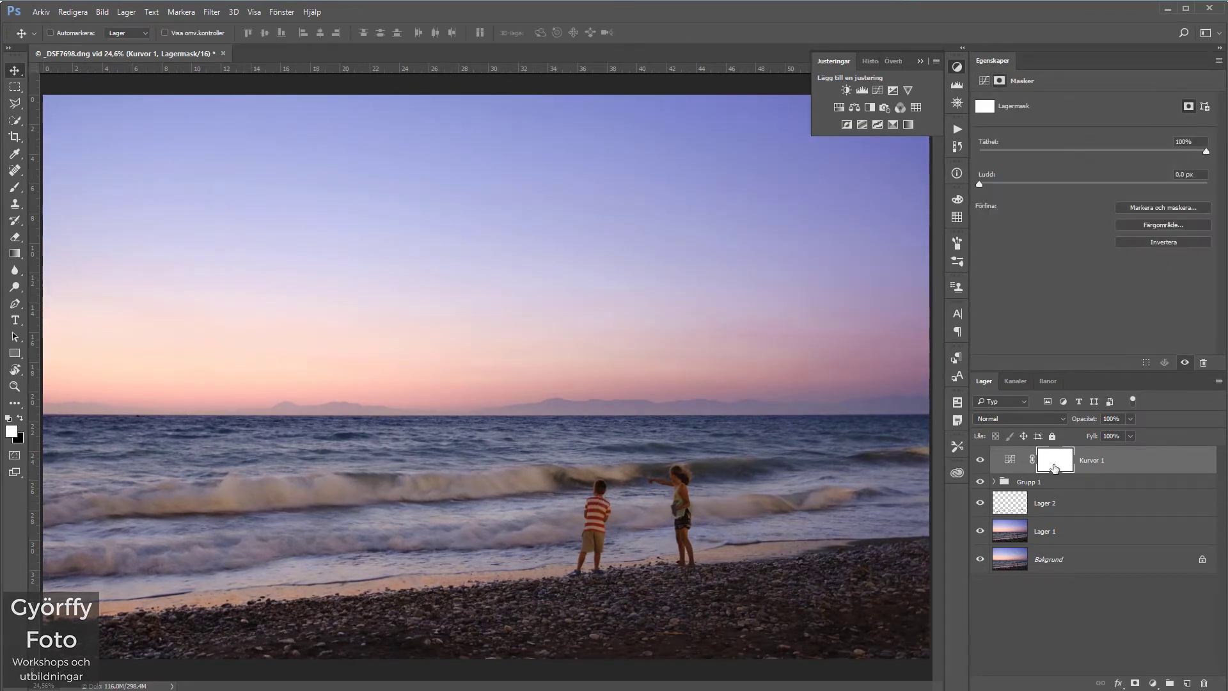
Invert the Kurvor 1 mask and draw white radial gradients upward from the children
{"action": "key", "text": "ctrl+i"}
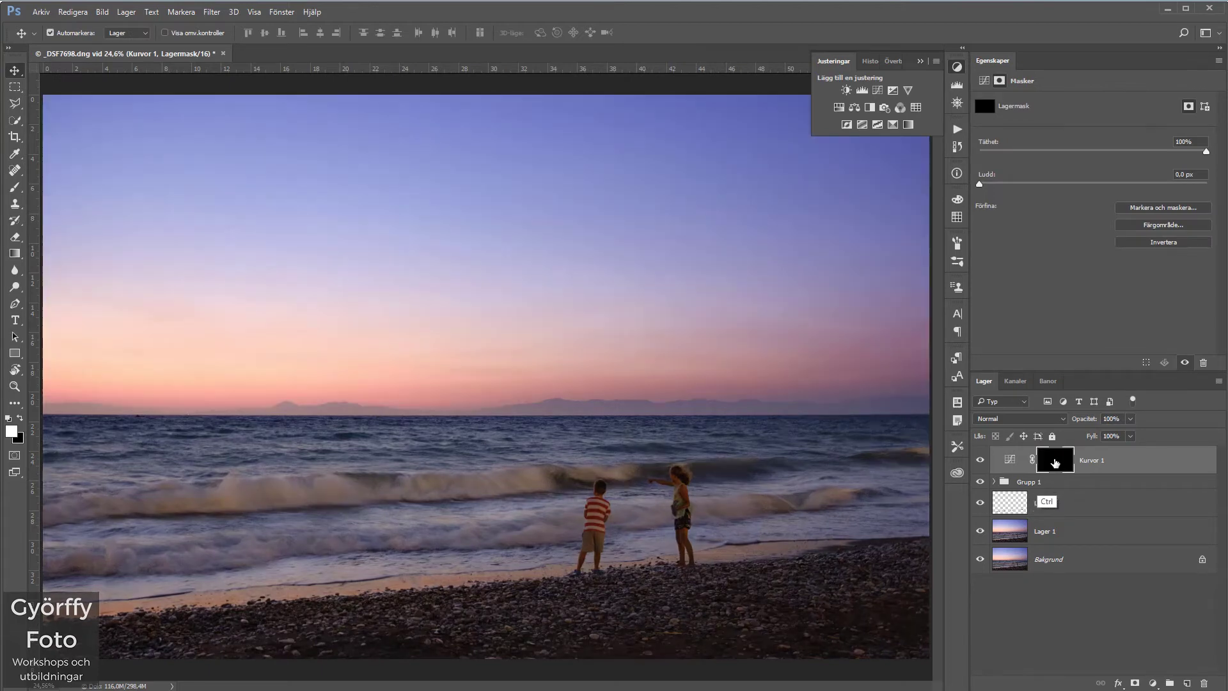
{"action": "left_click", "coordinate": [14, 254]}
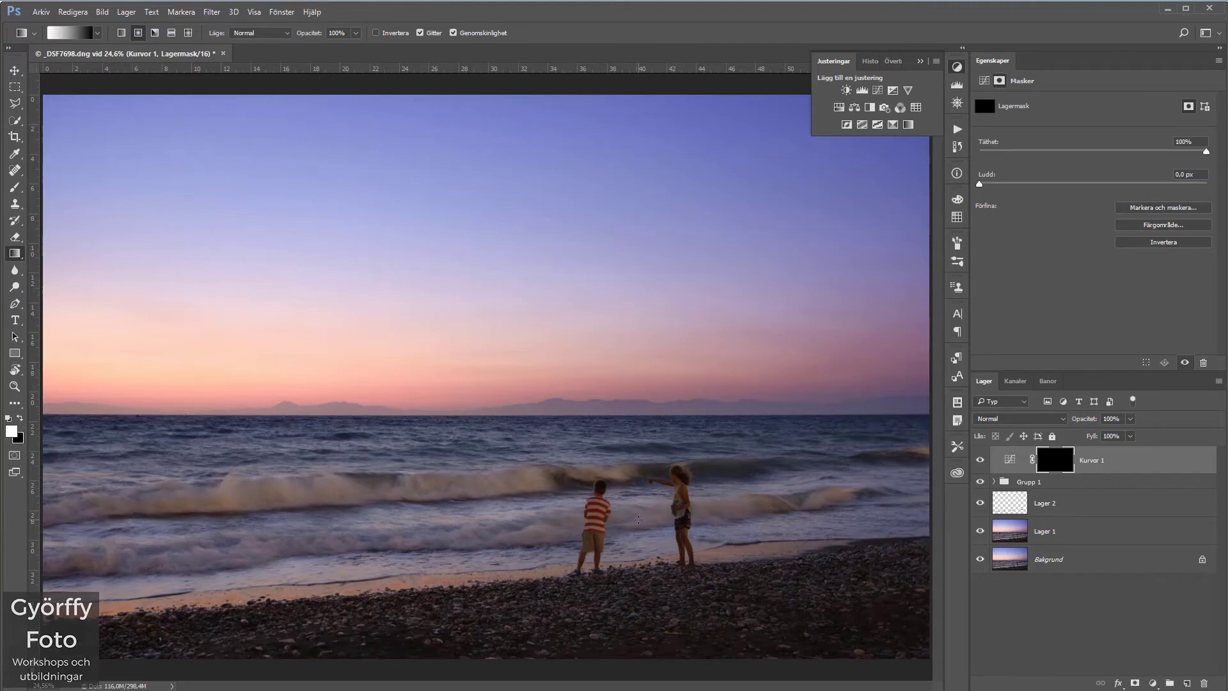
{"action": "left_click_drag", "start_coordinate": [638, 519], "coordinate": [756, 318]}
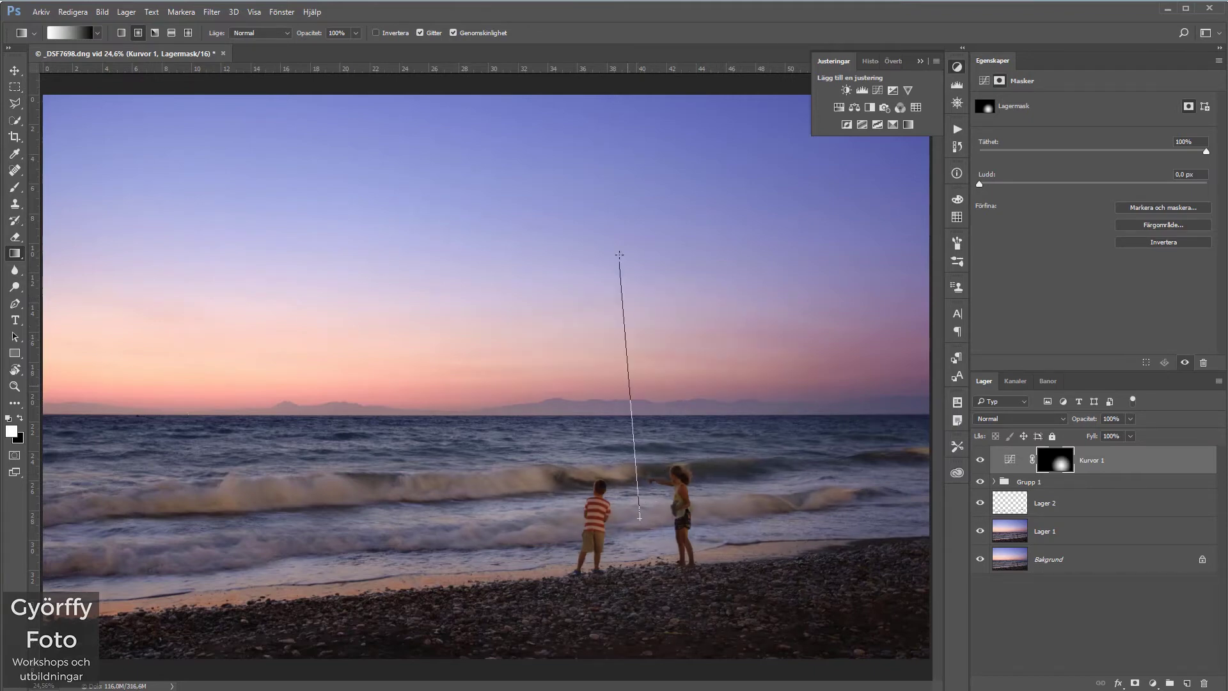
{"action": "left_click_drag", "start_coordinate": [641, 519], "coordinate": [617, 214]}
{"action": "left_click_drag", "start_coordinate": [635, 508], "coordinate": [851, 265]}
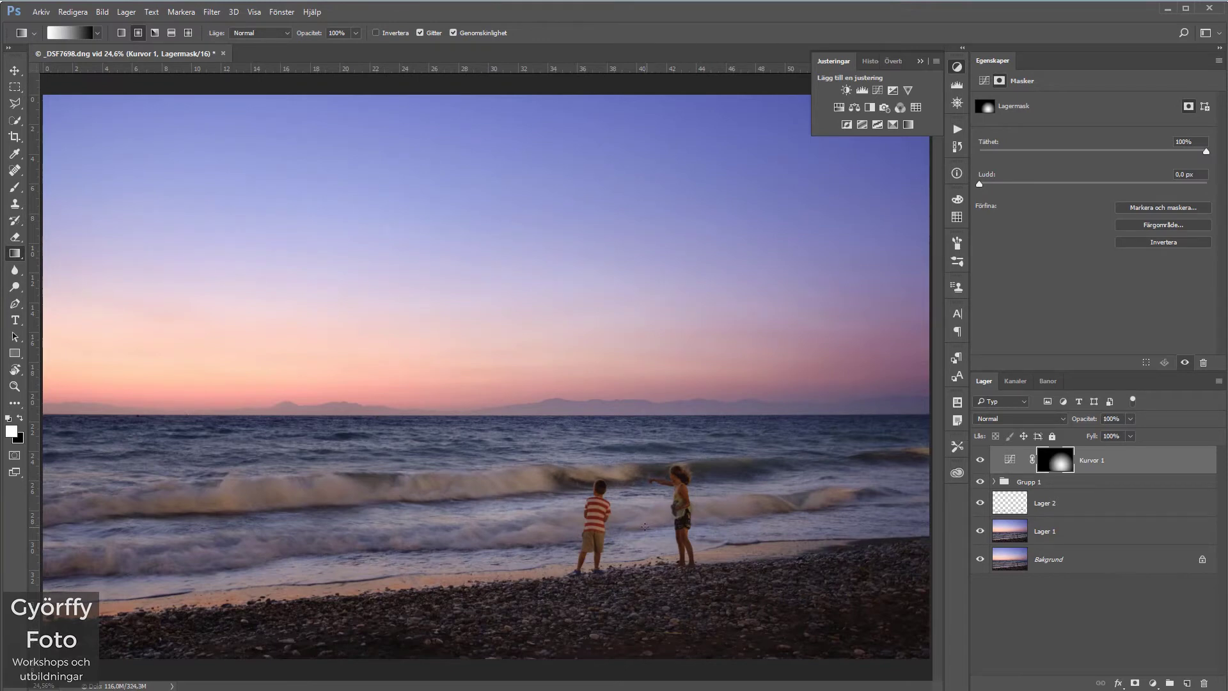
{"action": "left_click_drag", "start_coordinate": [646, 515], "coordinate": [677, 515]}
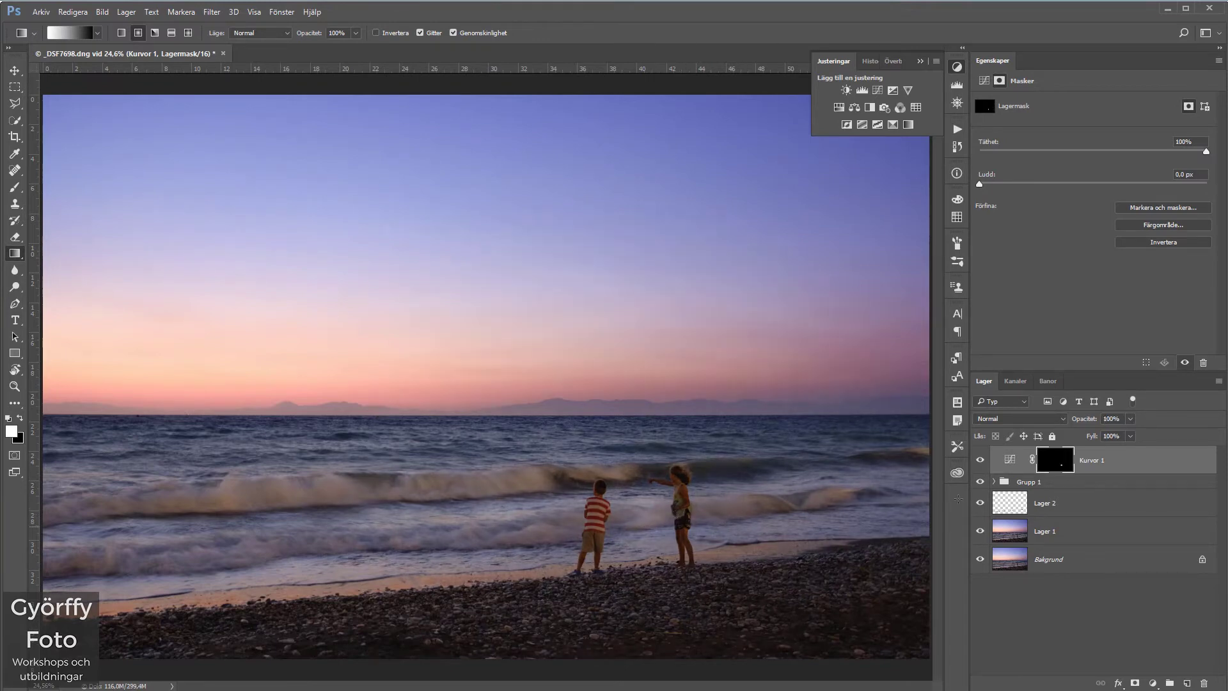
Redraw the final radial gradient up-right, preview the mask, and toggle the Curves layer to compare
{"action": "left_click", "coordinate": [1052, 466], "text": "alt"}
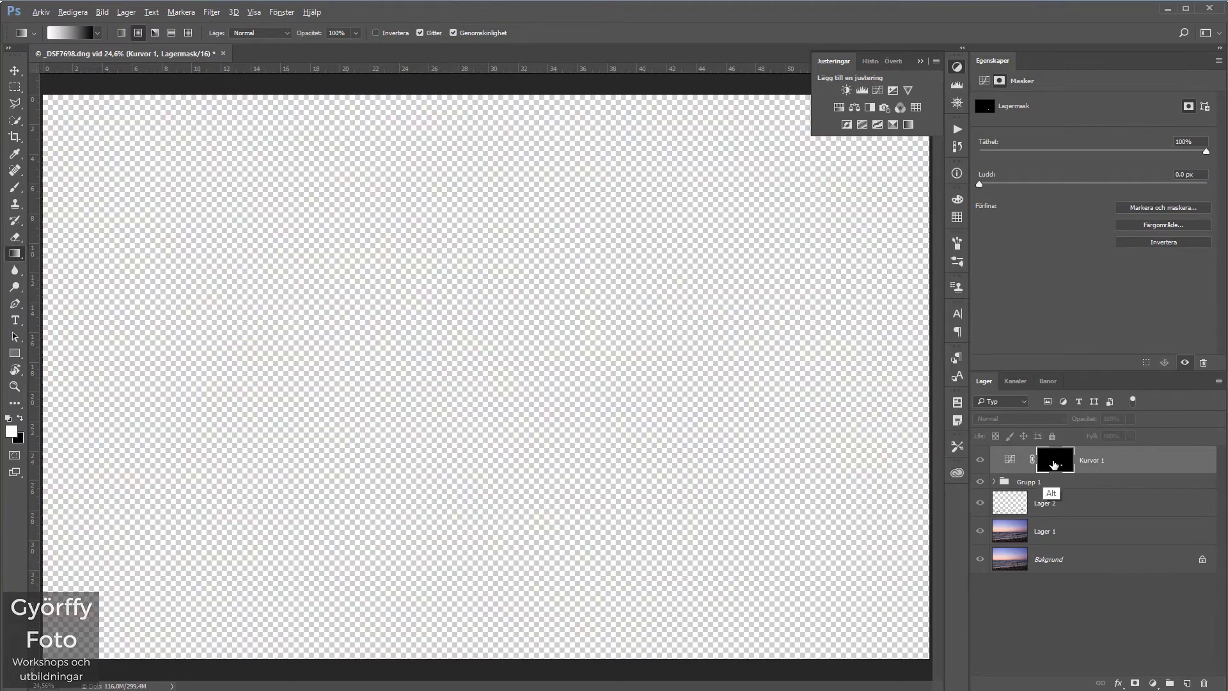
{"action": "left_click", "coordinate": [1055, 460], "text": "alt"}
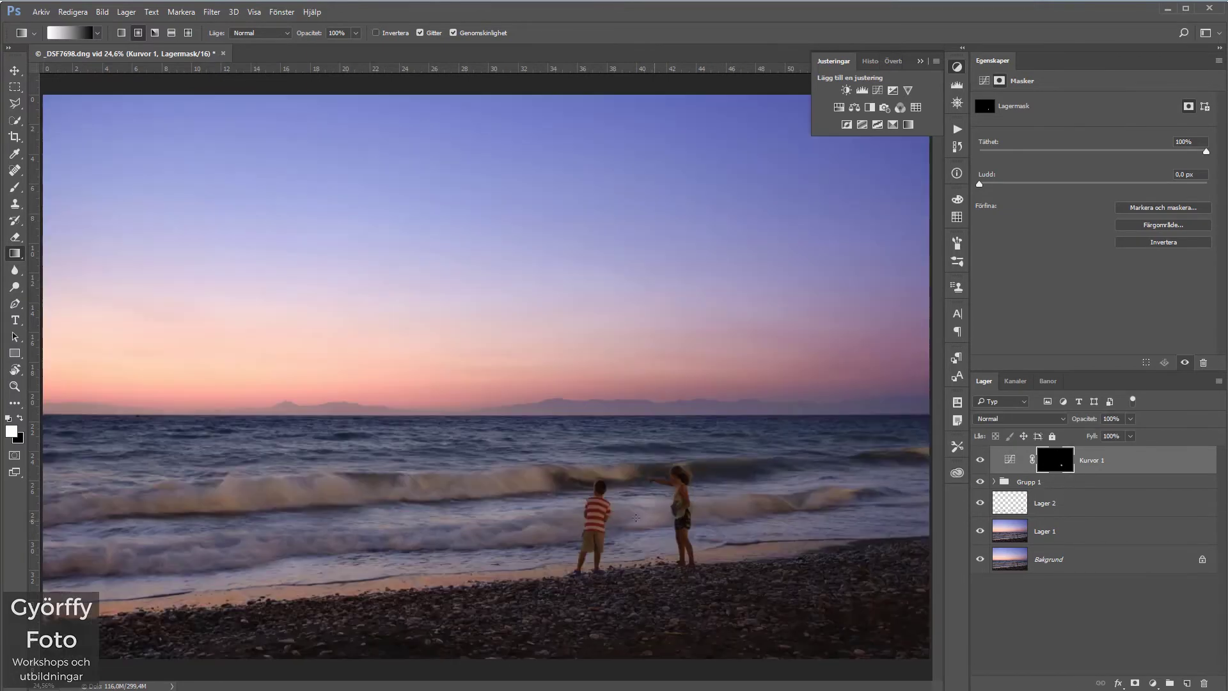
{"action": "left_click_drag", "start_coordinate": [641, 514], "coordinate": [835, 195]}
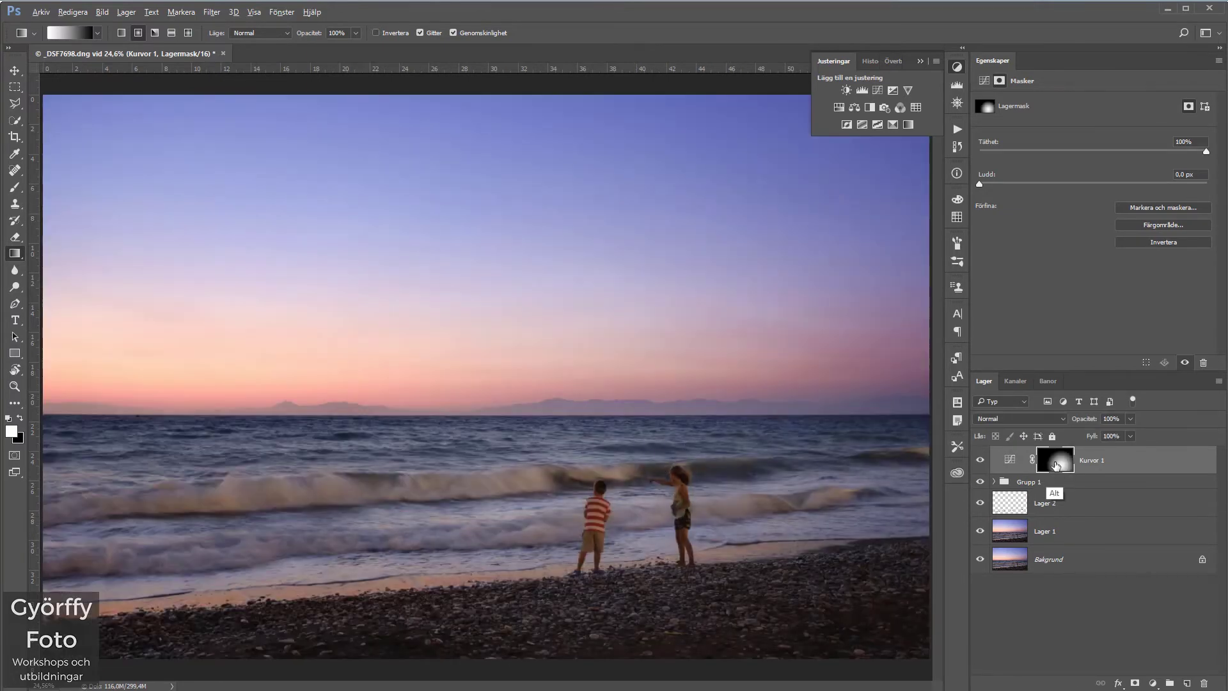
{"action": "left_click", "coordinate": [1059, 462], "text": "alt"}
{"action": "left_click", "coordinate": [980, 460]}
{"action": "left_click", "coordinate": [982, 459]}
{"action": "left_click", "coordinate": [983, 461]}
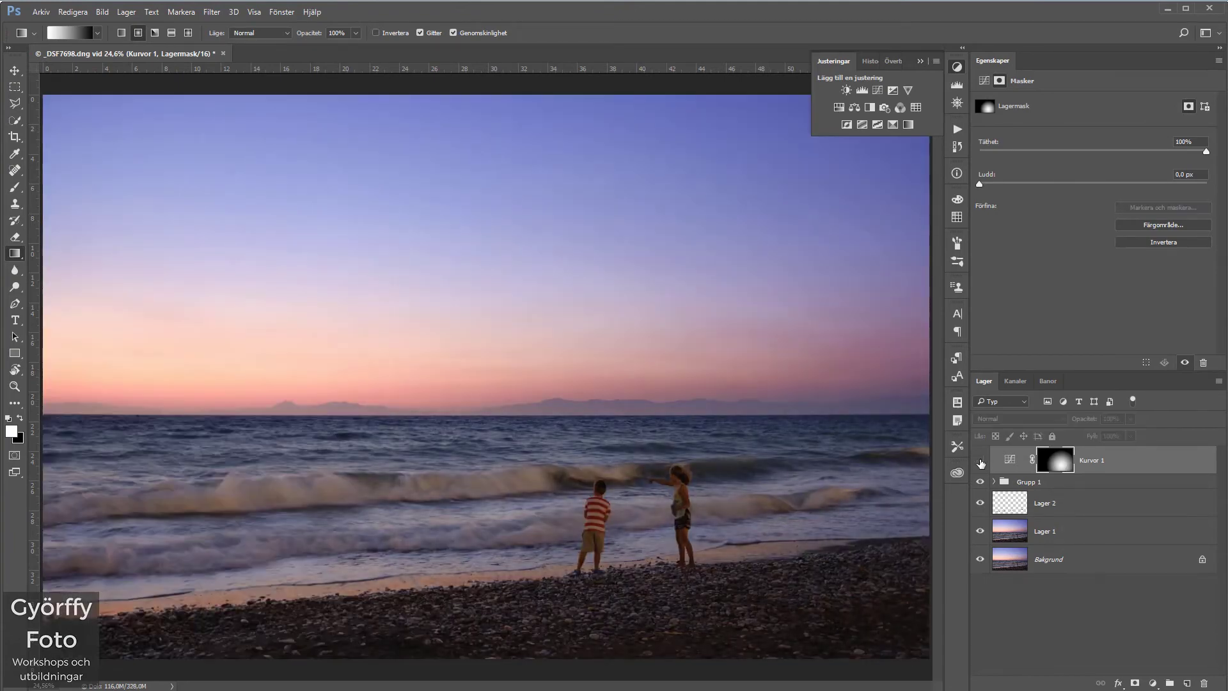
{"action": "left_click", "coordinate": [980, 460]}
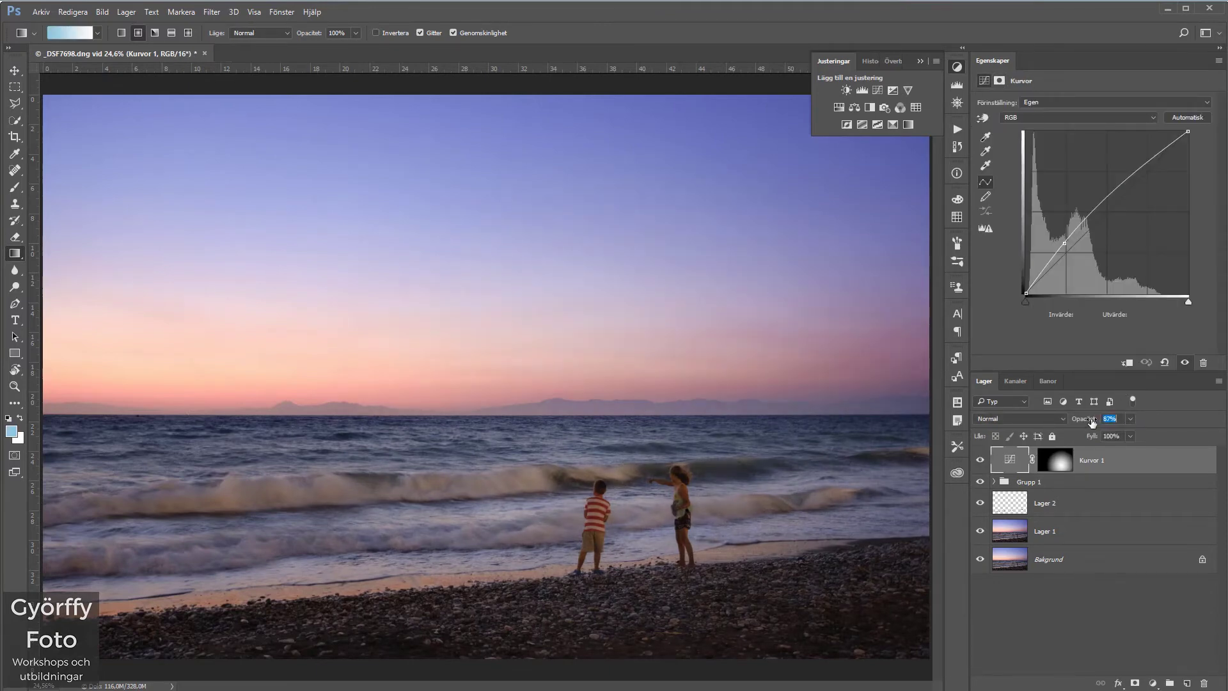
Lower Kurvor 1 to 50% opacity, inspect the sky at 100%, then fit the whole photo
{"action": "left_click_drag", "start_coordinate": [1093, 421], "coordinate": [1067, 420]}
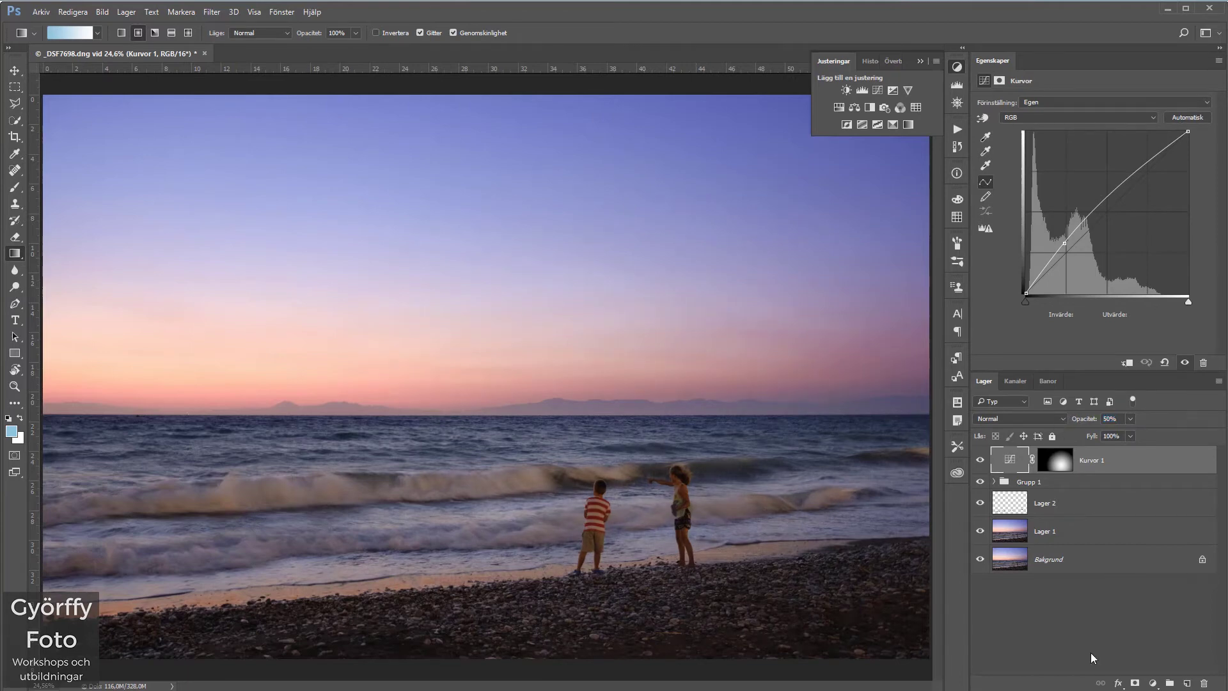
{"action": "left_click", "coordinate": [958, 67]}
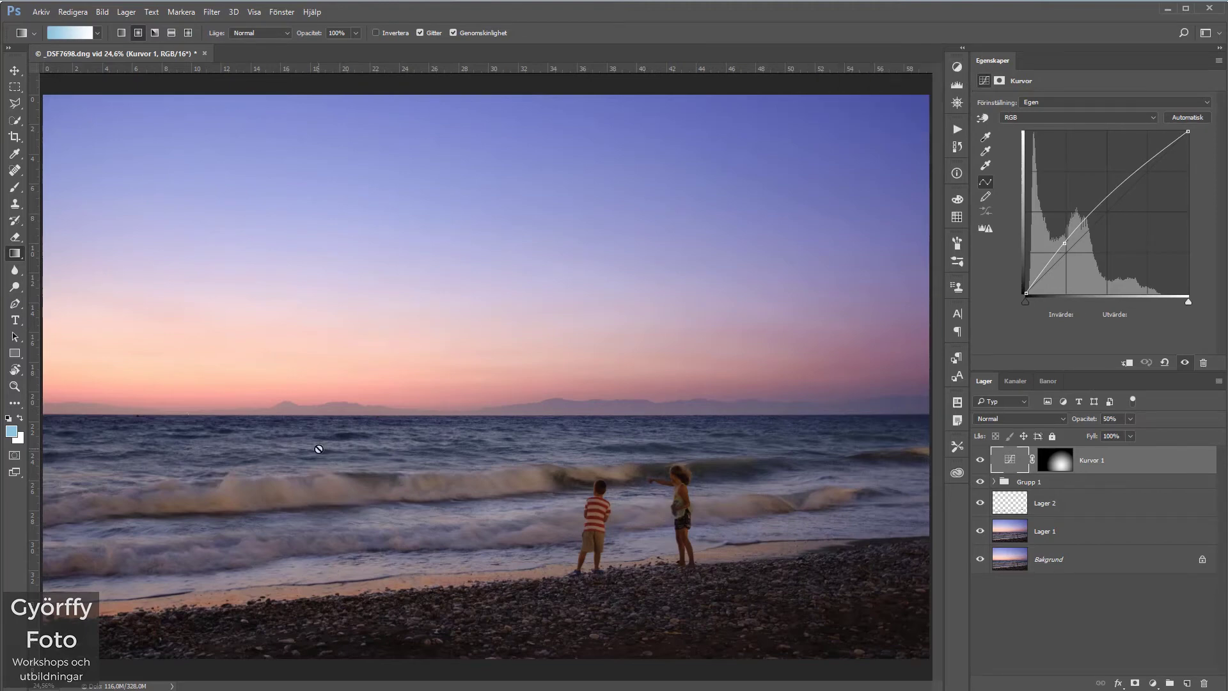
{"action": "key", "text": "ctrl+1"}
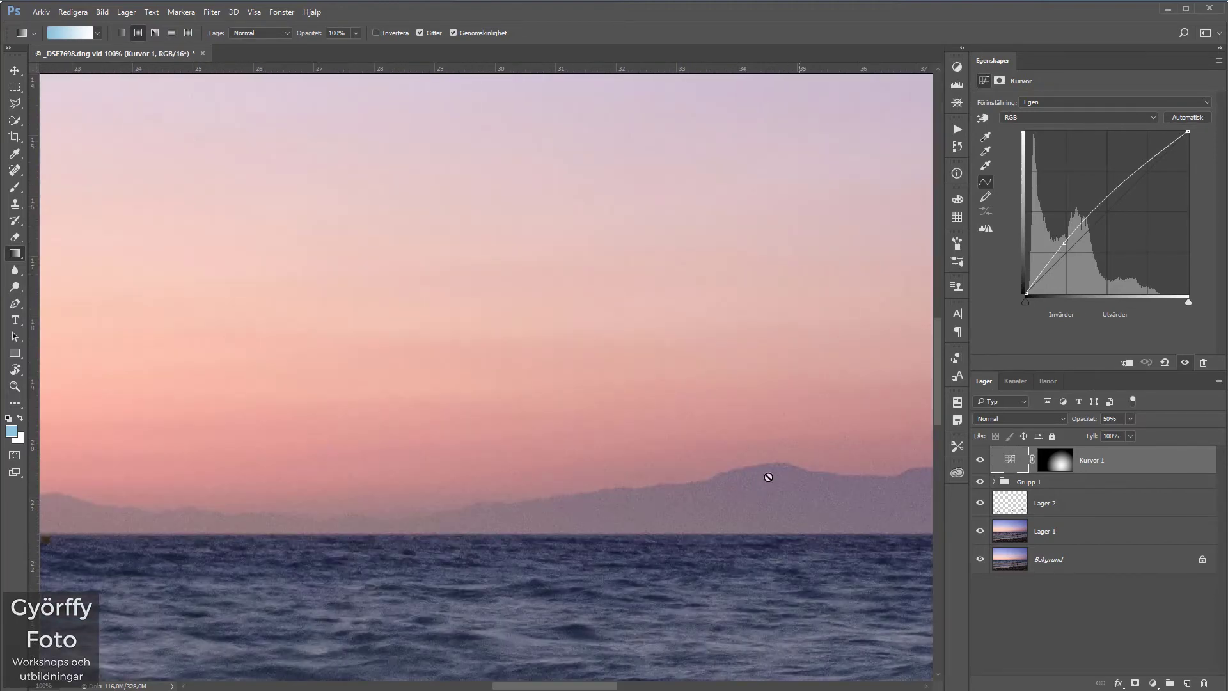
{"action": "left_click_drag", "start_coordinate": [559, 597], "coordinate": [532, 523]}
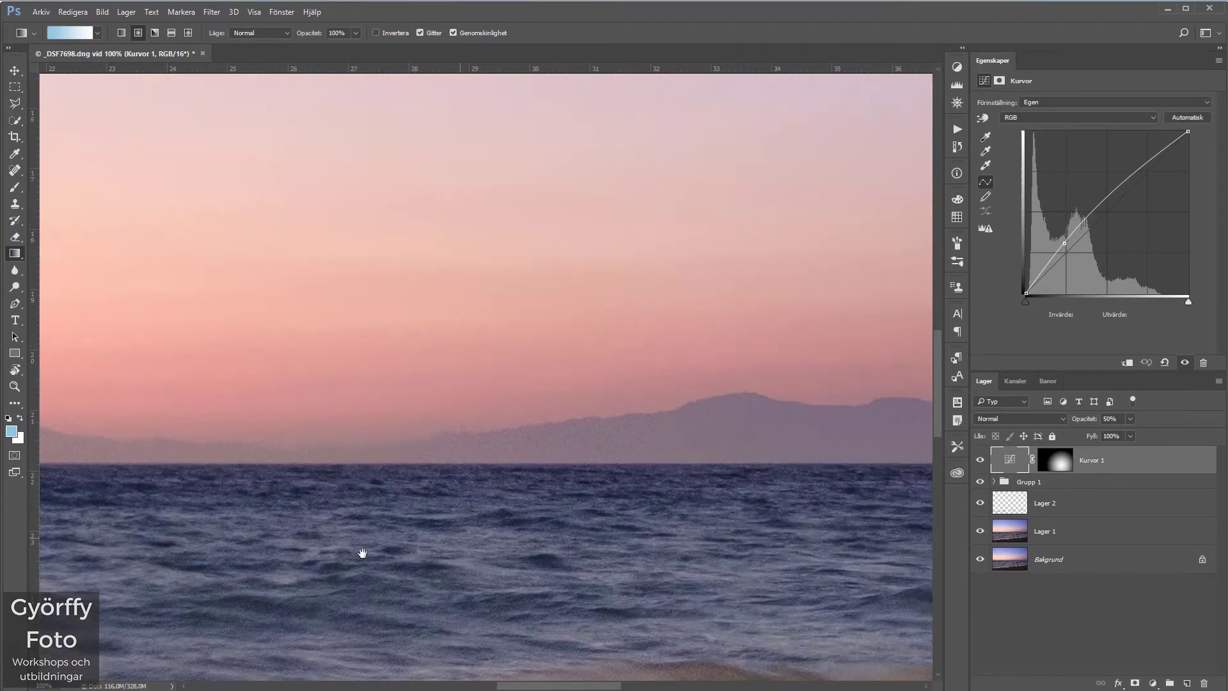
{"action": "key", "text": "ctrl+0"}
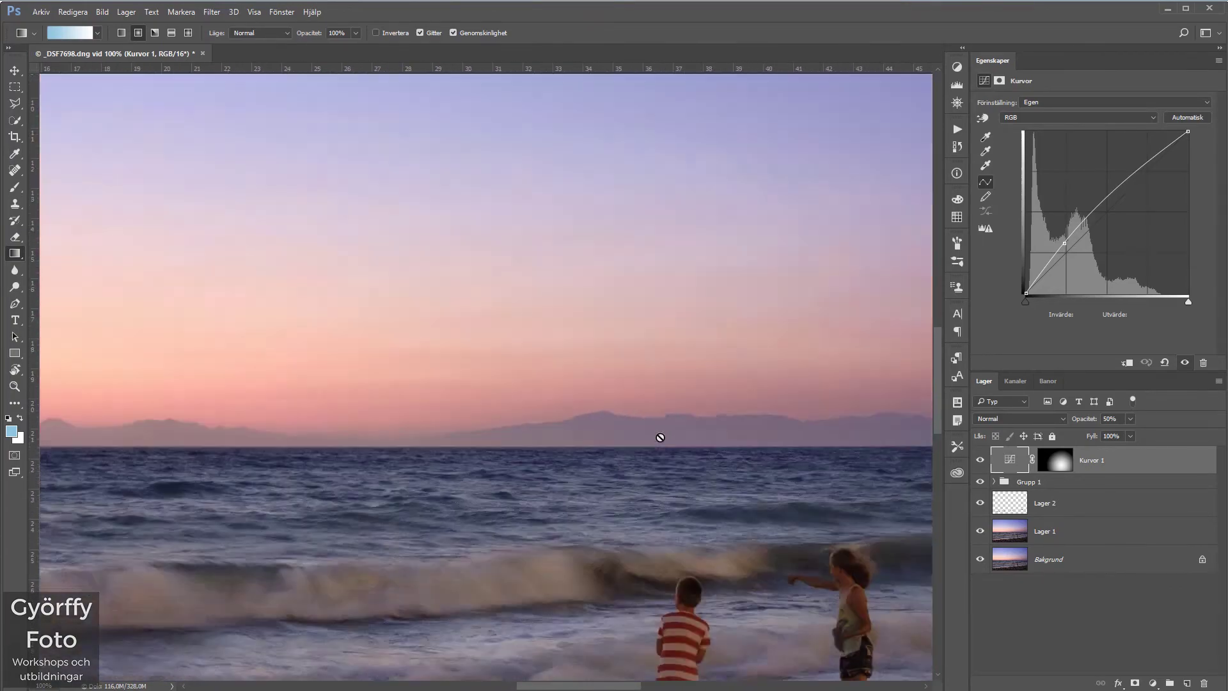
{"action": "key", "text": "ctrl+0"}
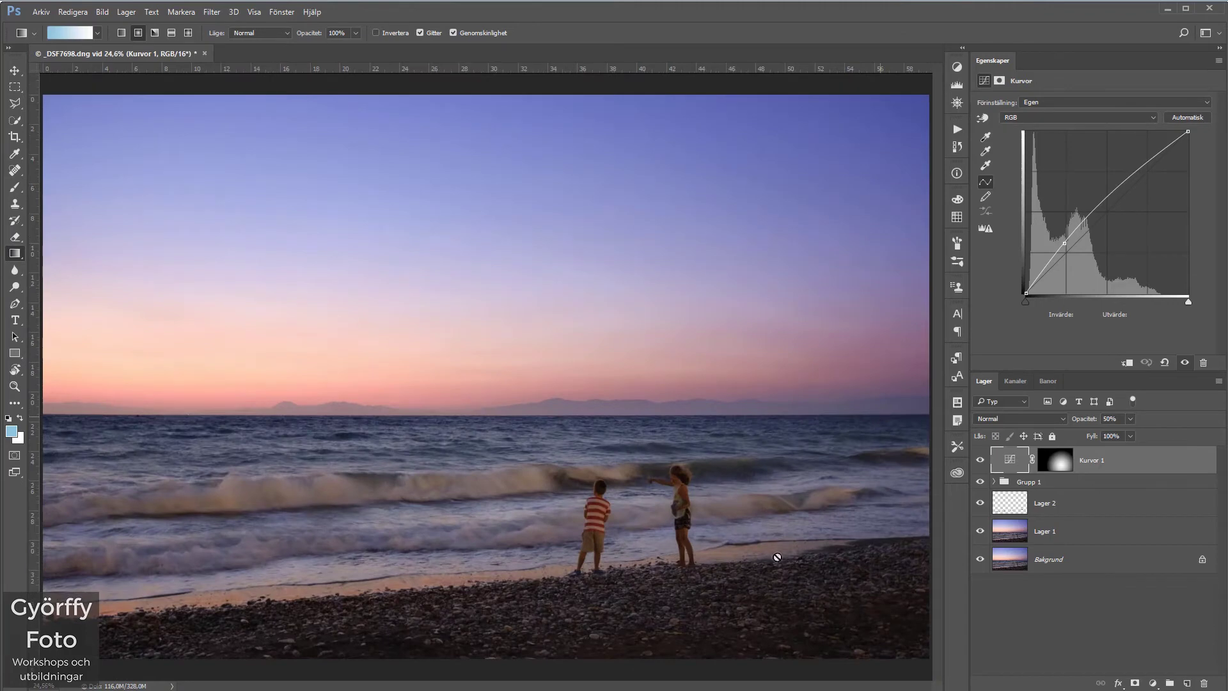
Stamp all visible layers into a new top layer and launch Nik Collection Dfine 2 on it
{"action": "left_click", "coordinate": [211, 13]}
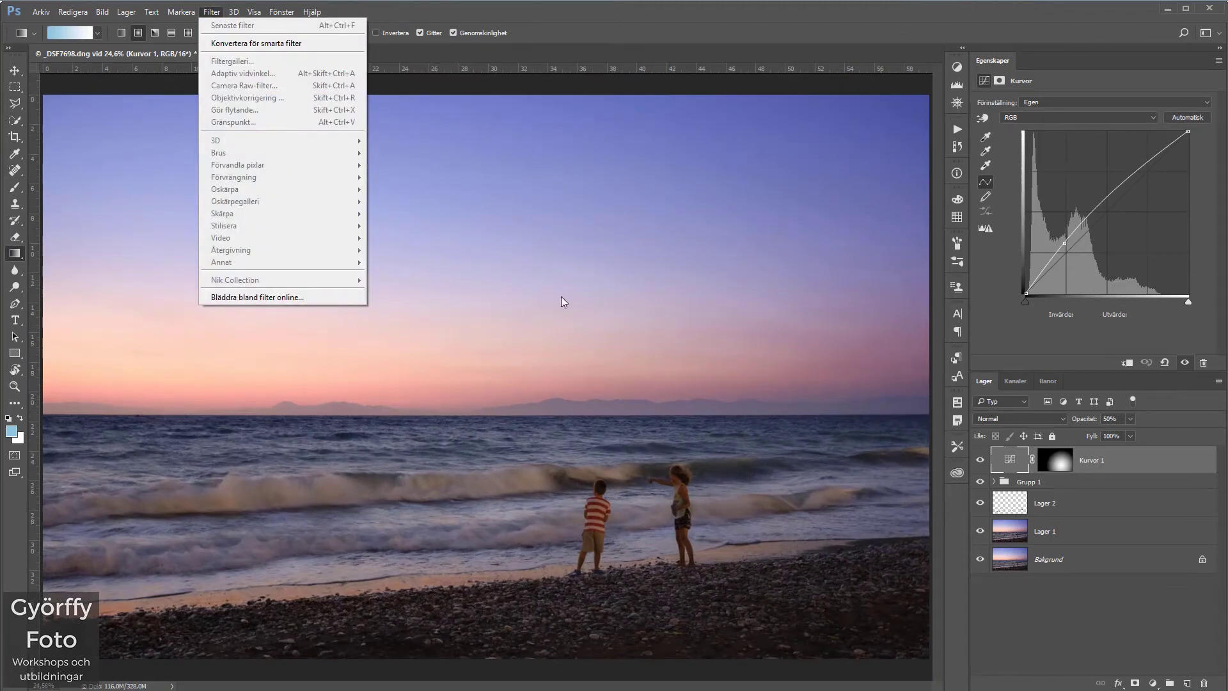
{"action": "left_click", "coordinate": [1065, 635]}
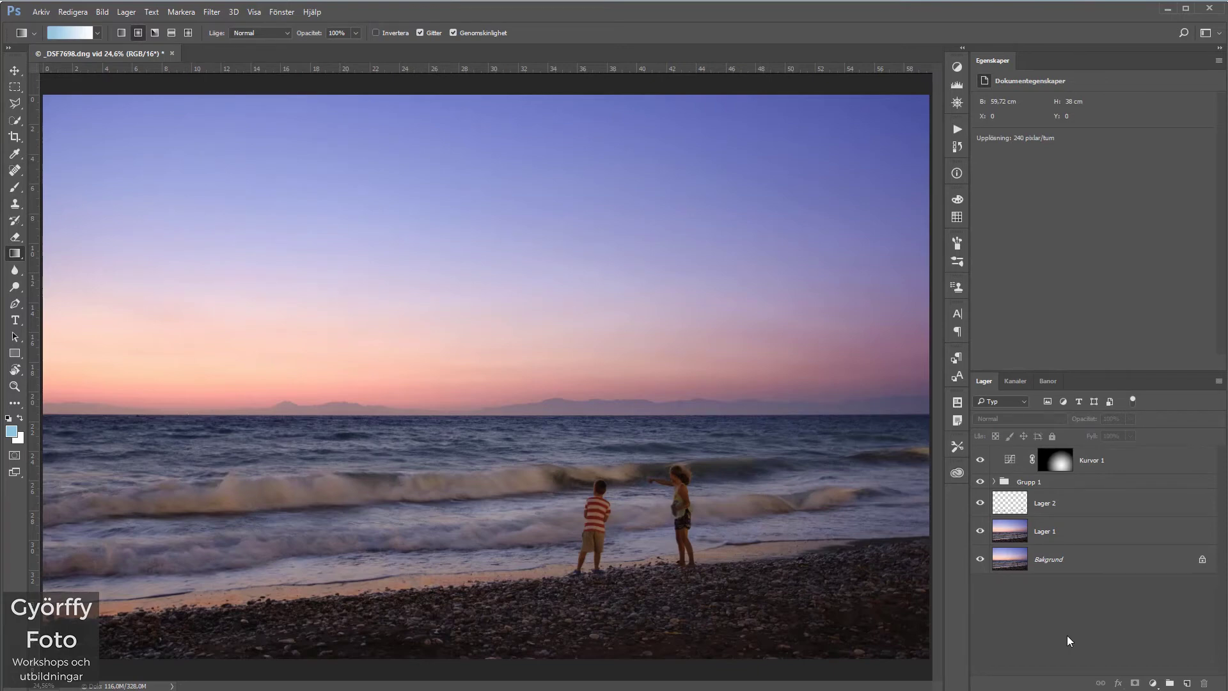
{"action": "key", "text": "ctrl+shift+alt+e"}
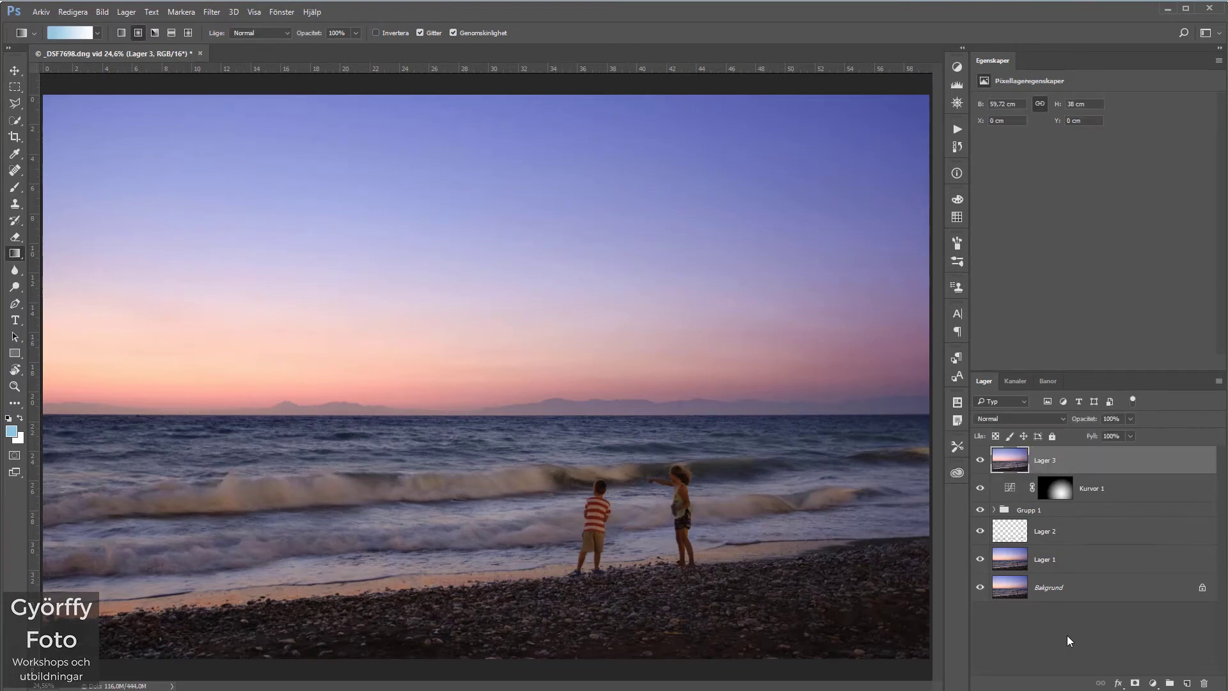
{"action": "left_click", "coordinate": [212, 12]}
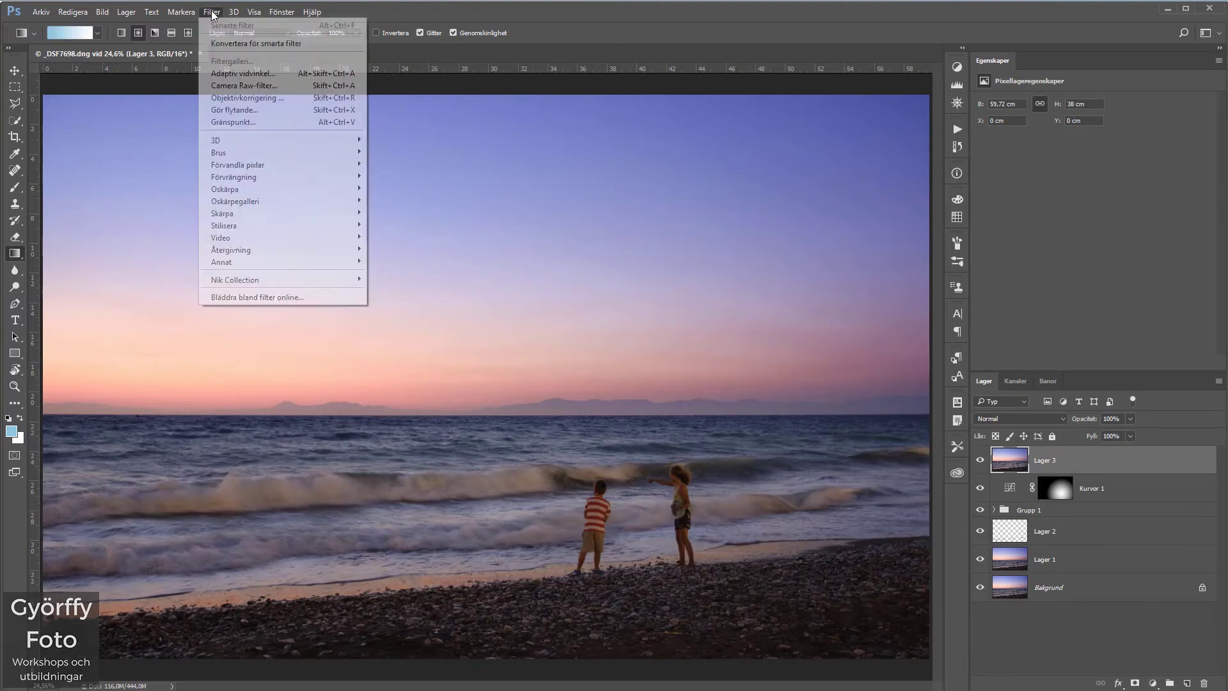
{"action": "mouse_move", "coordinate": [282, 279]}
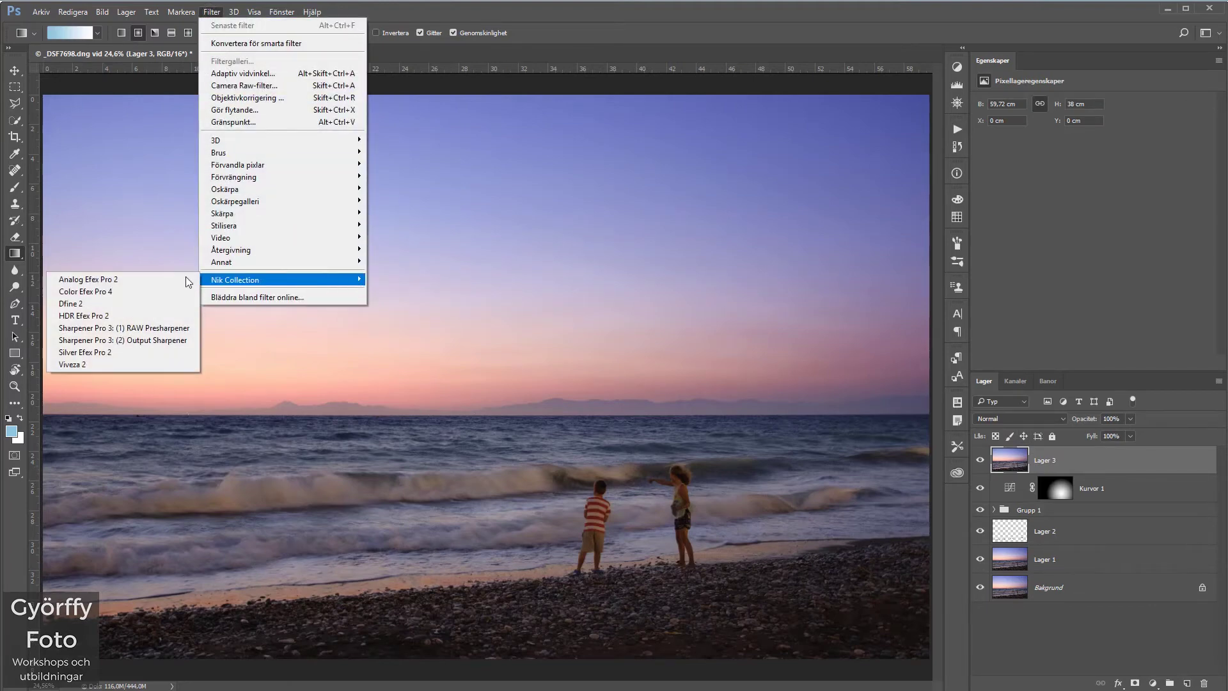
{"action": "left_click", "coordinate": [155, 307]}
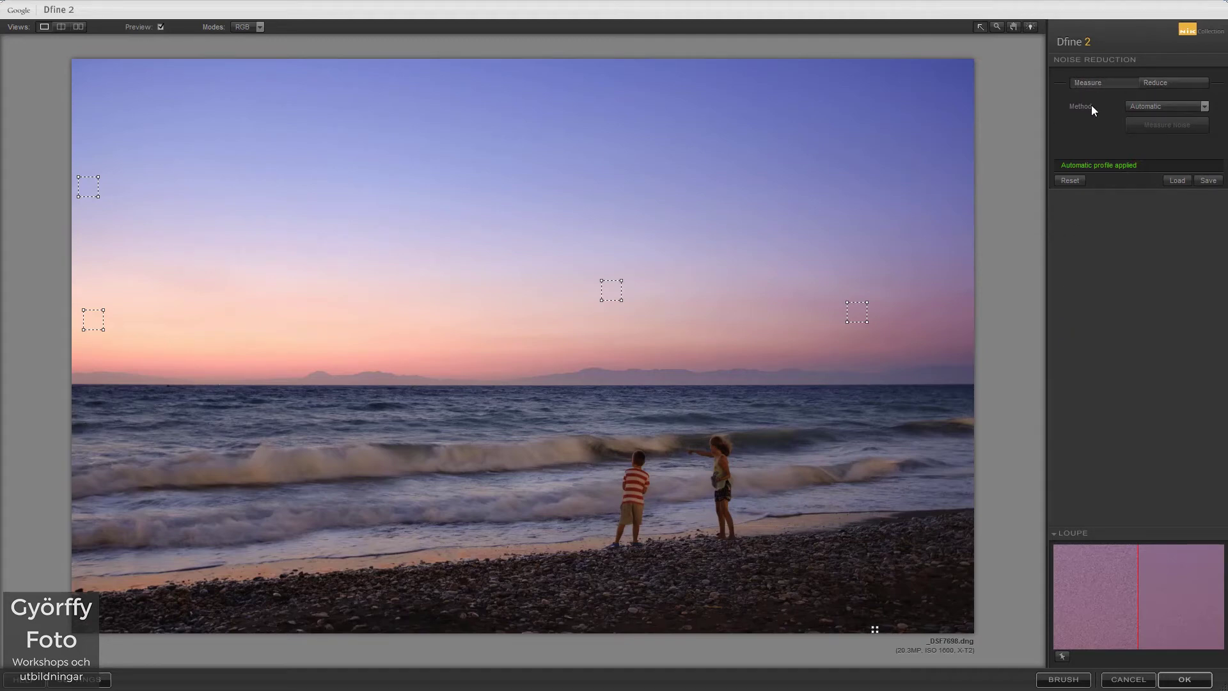
Try Control Points measurement, revert to Automatic, and show a single split before/after preview
{"action": "left_click", "coordinate": [1156, 106]}
{"action": "left_click", "coordinate": [1159, 122]}
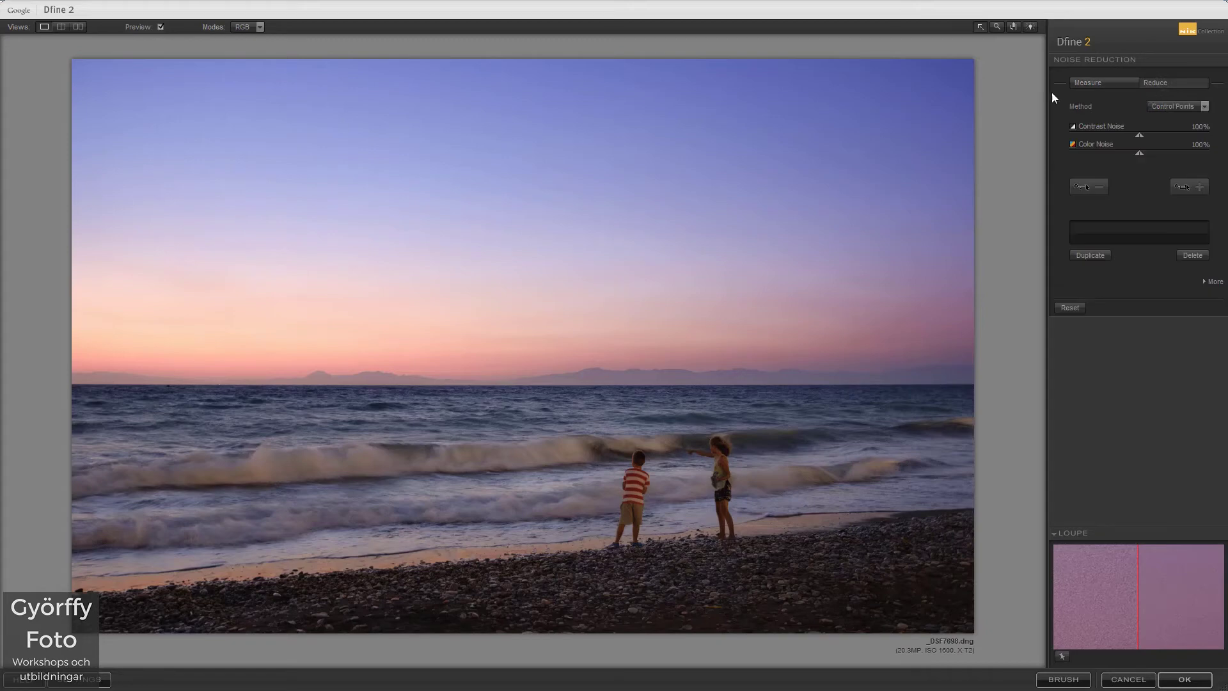
{"action": "left_click", "coordinate": [1108, 80]}
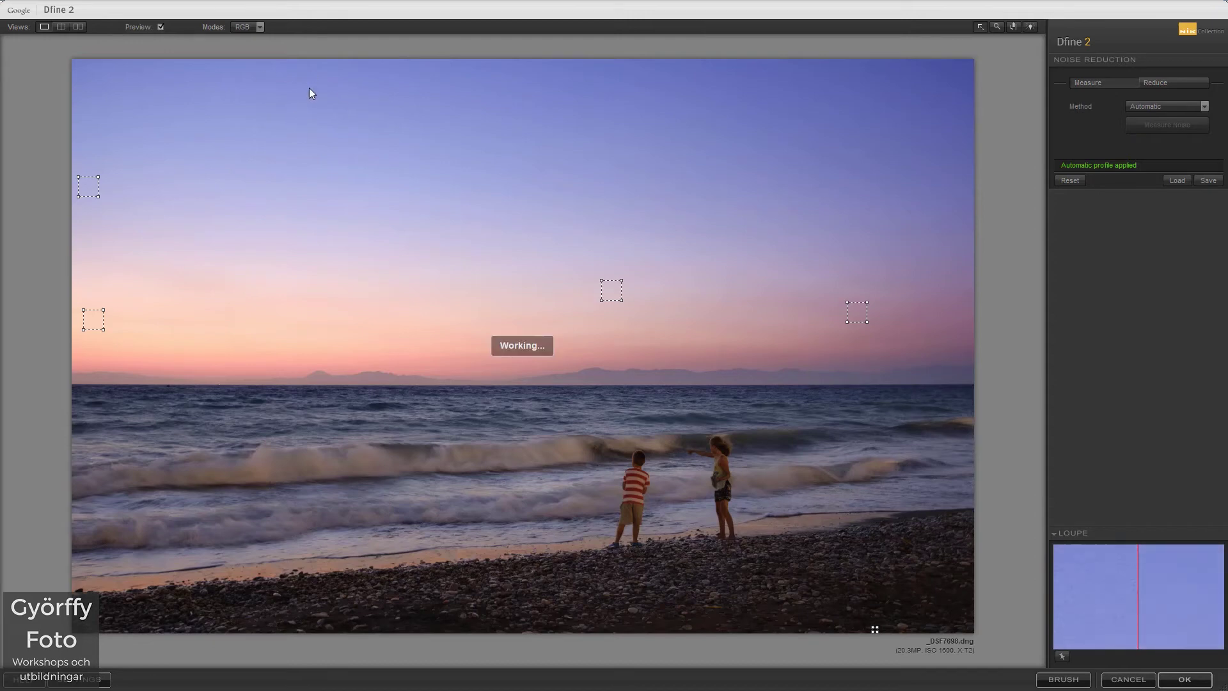
{"action": "left_click", "coordinate": [76, 24]}
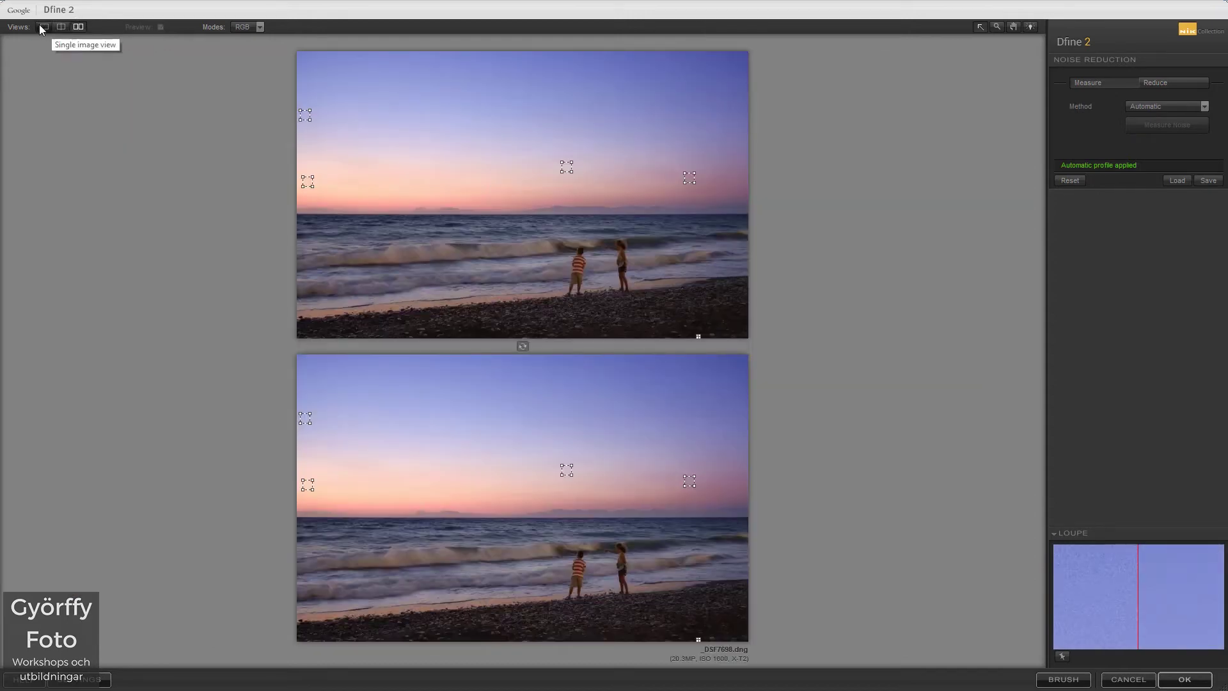
{"action": "left_click", "coordinate": [60, 27]}
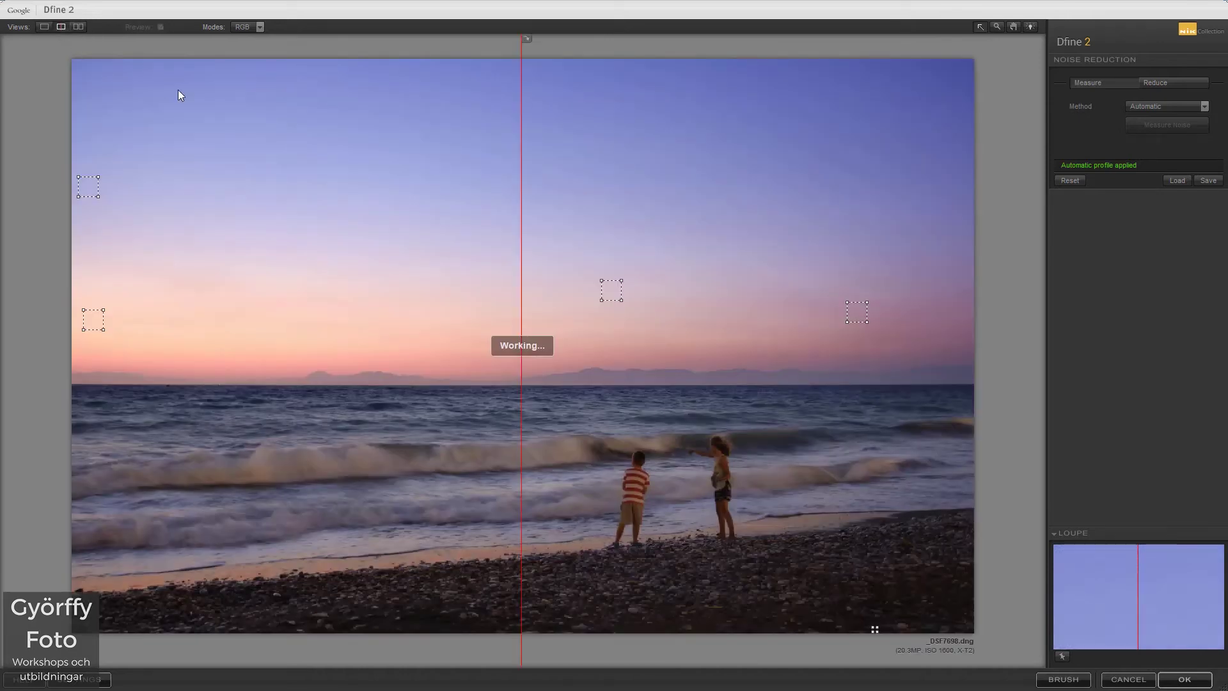
Switch Dfine 2's noise measurement method to Manual
{"action": "left_click", "coordinate": [1153, 83]}
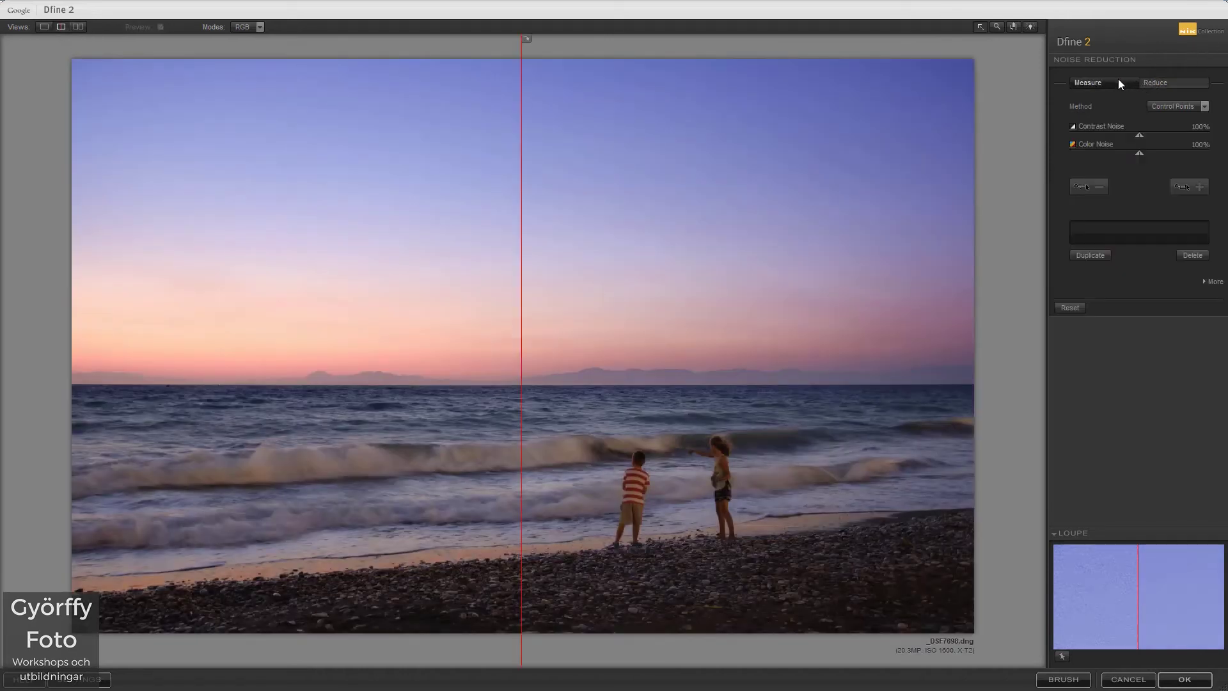
{"action": "left_click", "coordinate": [1118, 82]}
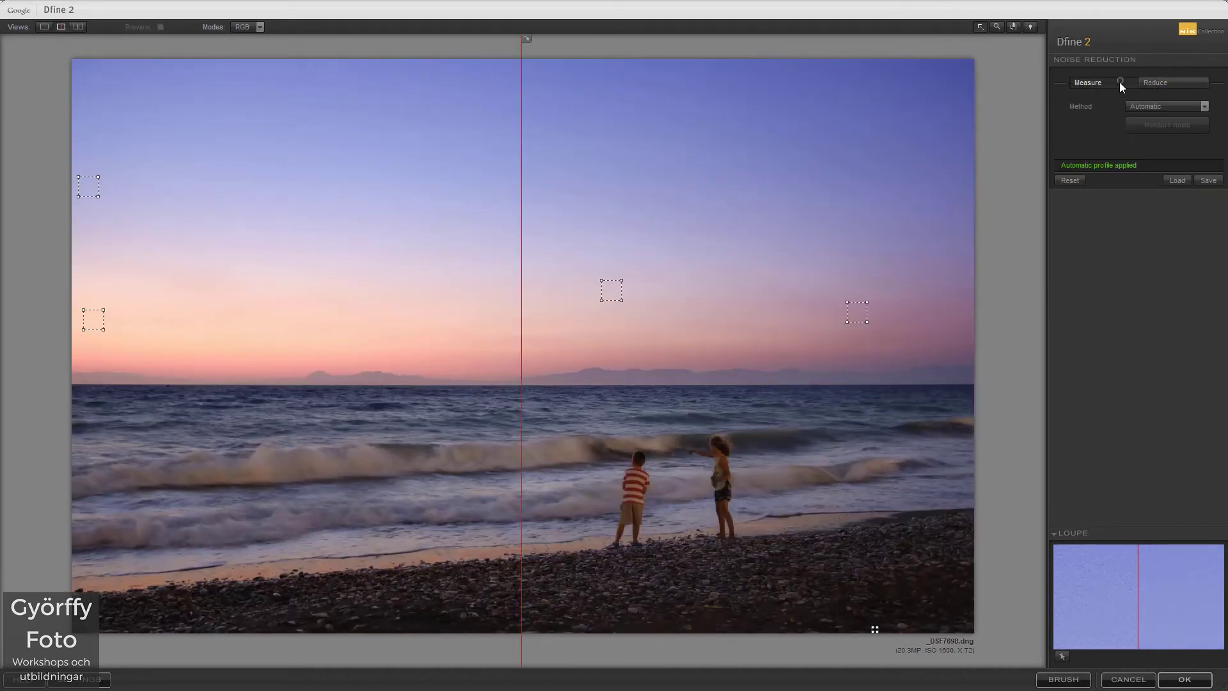
{"action": "left_click", "coordinate": [1179, 107]}
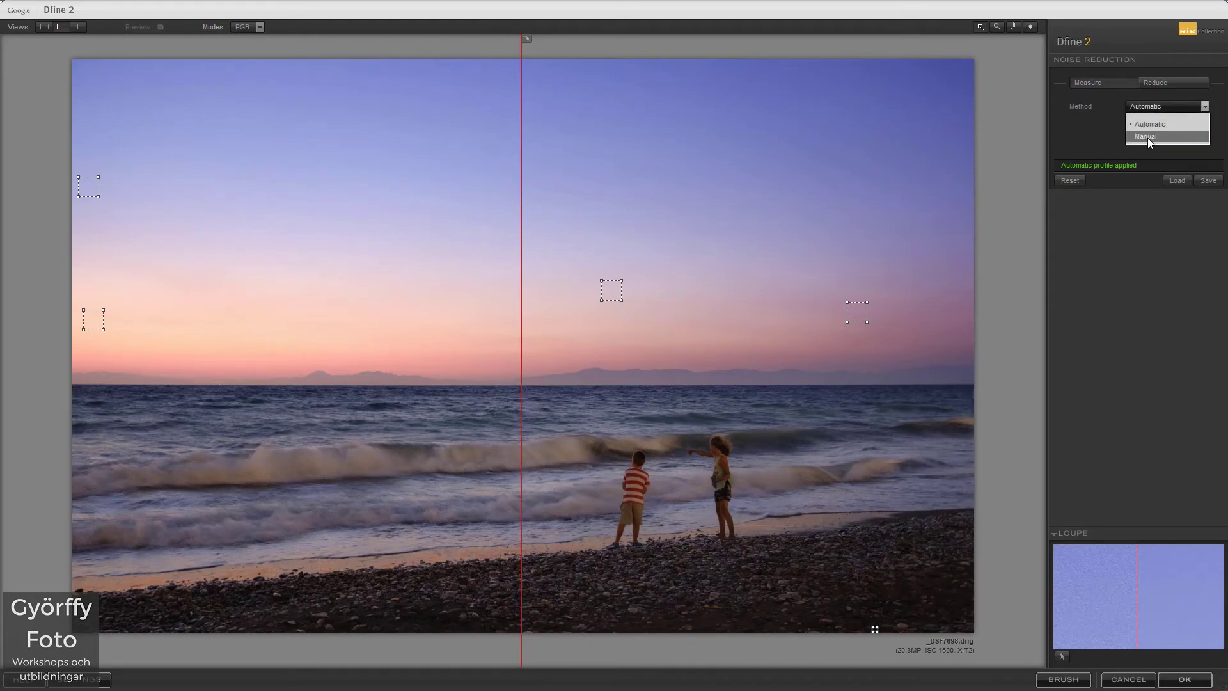
{"action": "left_click", "coordinate": [1148, 137]}
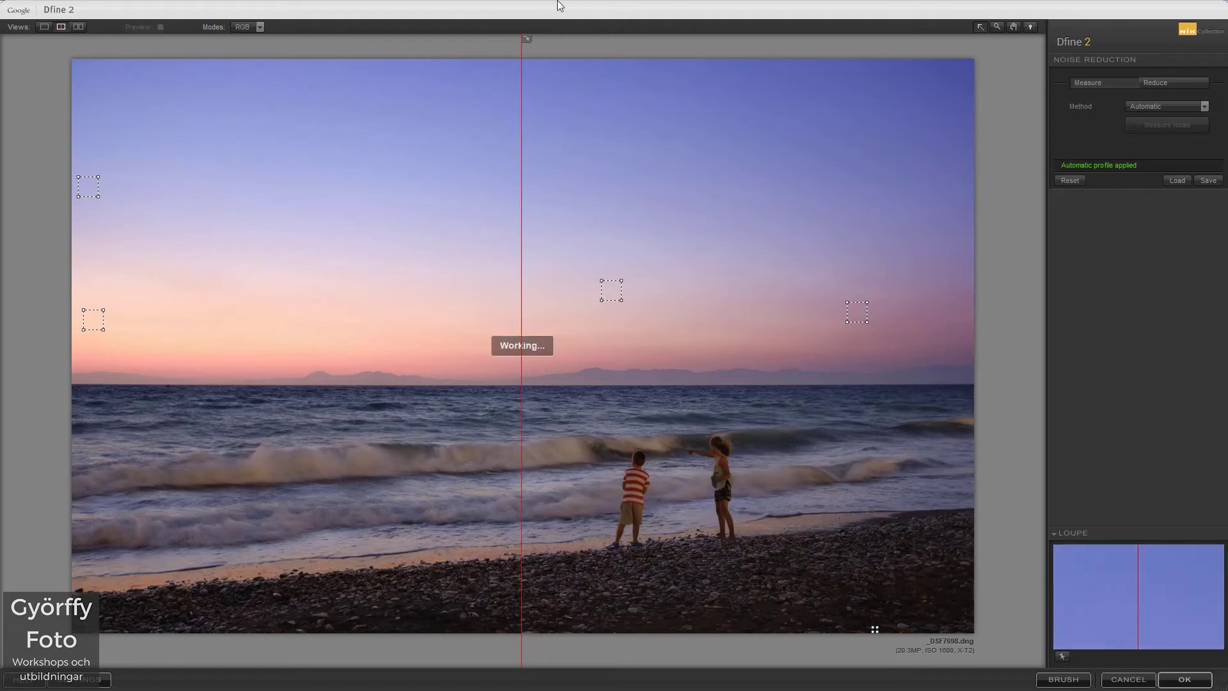
Adjust the split line and move the four measurement areas onto the waves, mid sky, pink horizon and upper blue sky
{"action": "mouse_move", "coordinate": [517, 128]}
{"action": "left_mouse_down"}
{"action": "mouse_move", "coordinate": [441, 154]}
{"action": "mouse_move", "coordinate": [516, 157]}
{"action": "left_mouse_up"}
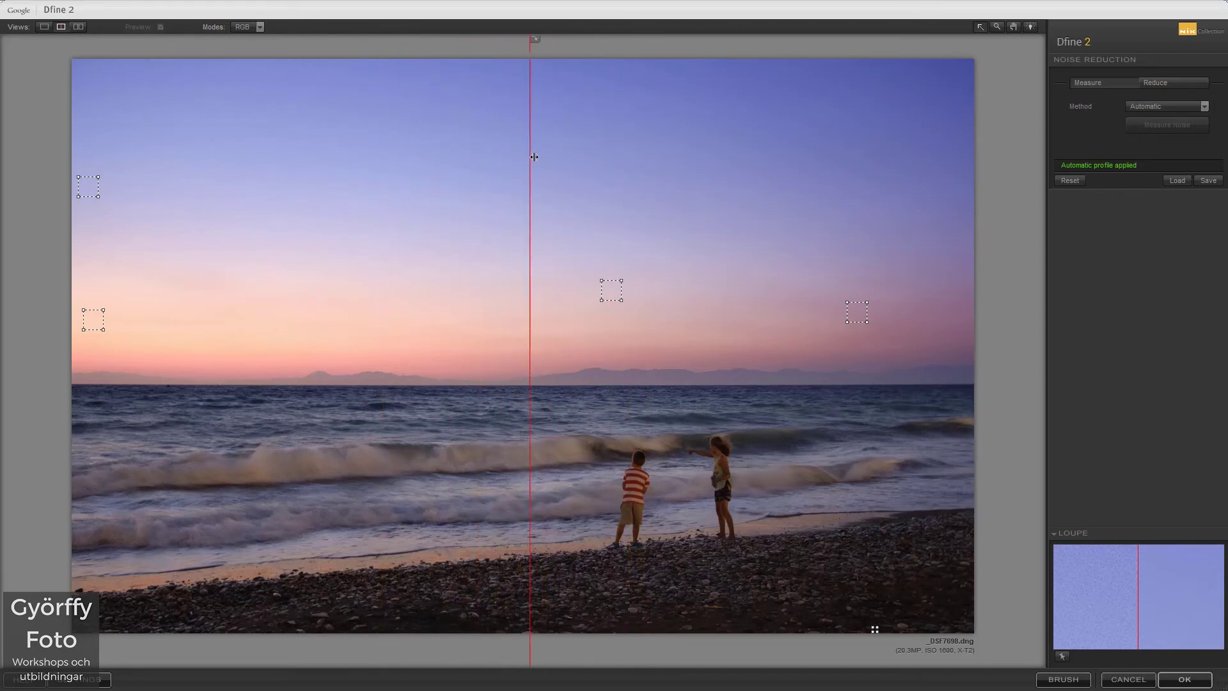
{"action": "left_click_drag", "start_coordinate": [516, 157], "coordinate": [537, 106]}
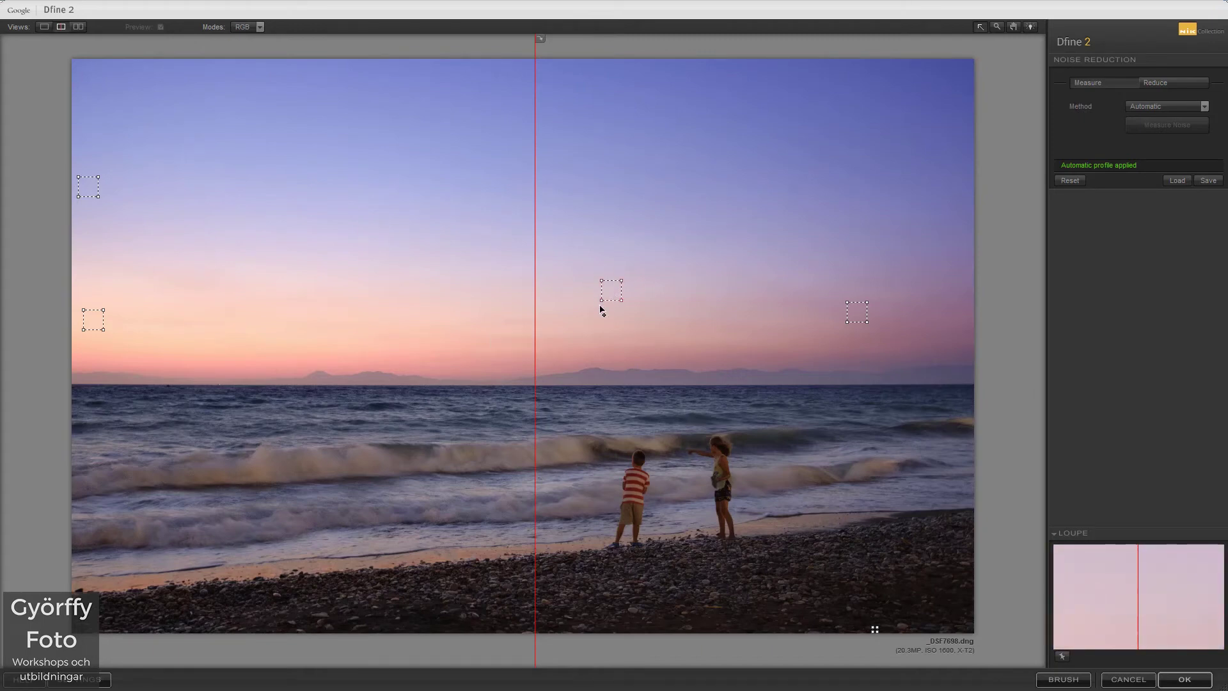
{"action": "left_click_drag", "start_coordinate": [602, 310], "coordinate": [581, 344]}
{"action": "mouse_move", "coordinate": [833, 323]}
{"action": "left_mouse_down"}
{"action": "mouse_move", "coordinate": [415, 465]}
{"action": "mouse_move", "coordinate": [365, 462]}
{"action": "left_mouse_up"}
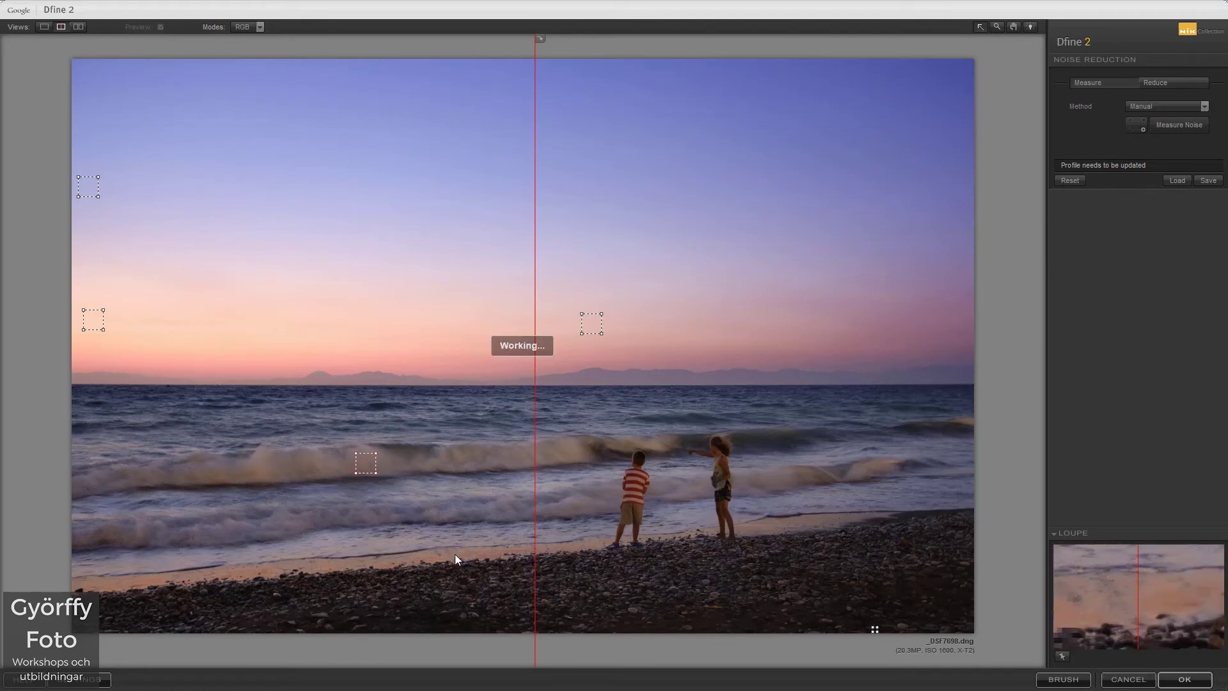
{"action": "left_click_drag", "start_coordinate": [96, 321], "coordinate": [377, 373]}
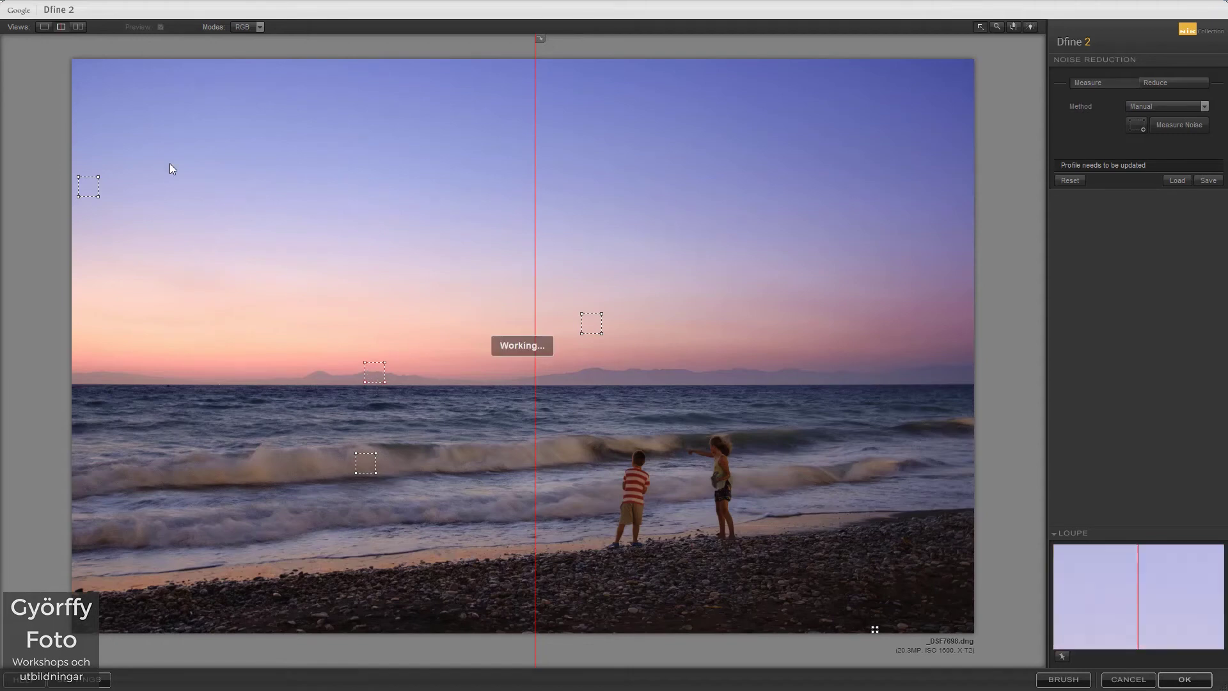
{"action": "left_click_drag", "start_coordinate": [90, 188], "coordinate": [133, 150]}
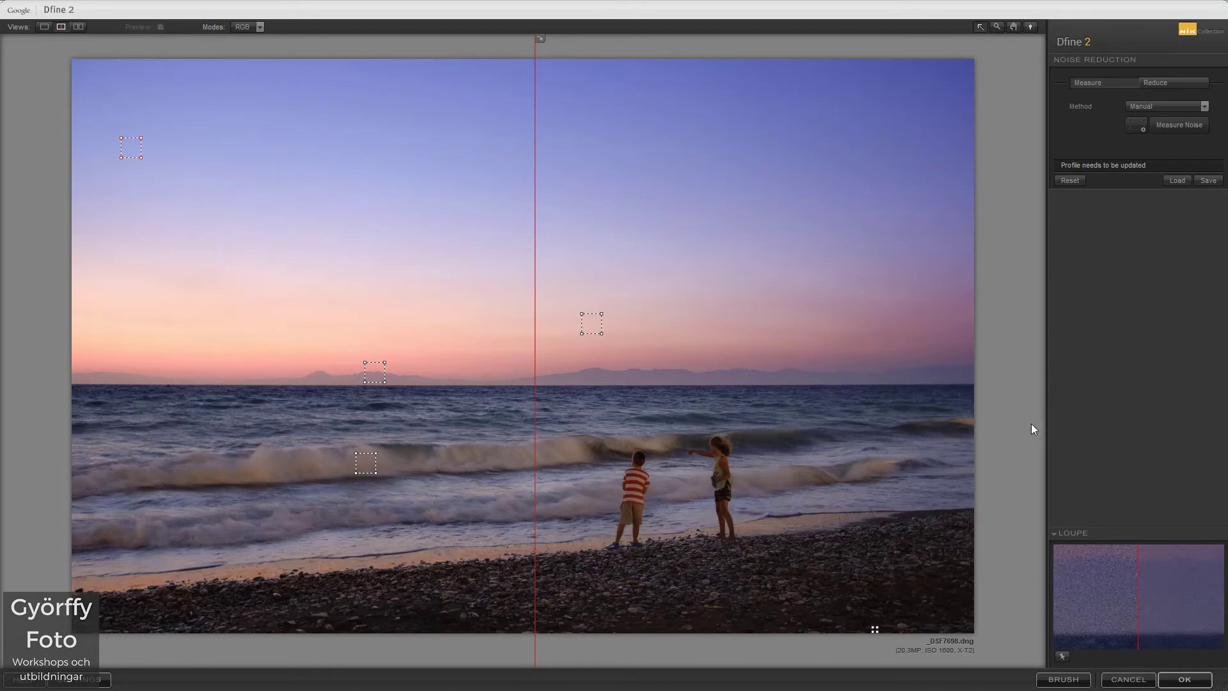
In the Reduce settings, zoom into the sky to inspect noise, then return to 100%
{"action": "left_click", "coordinate": [1173, 83]}
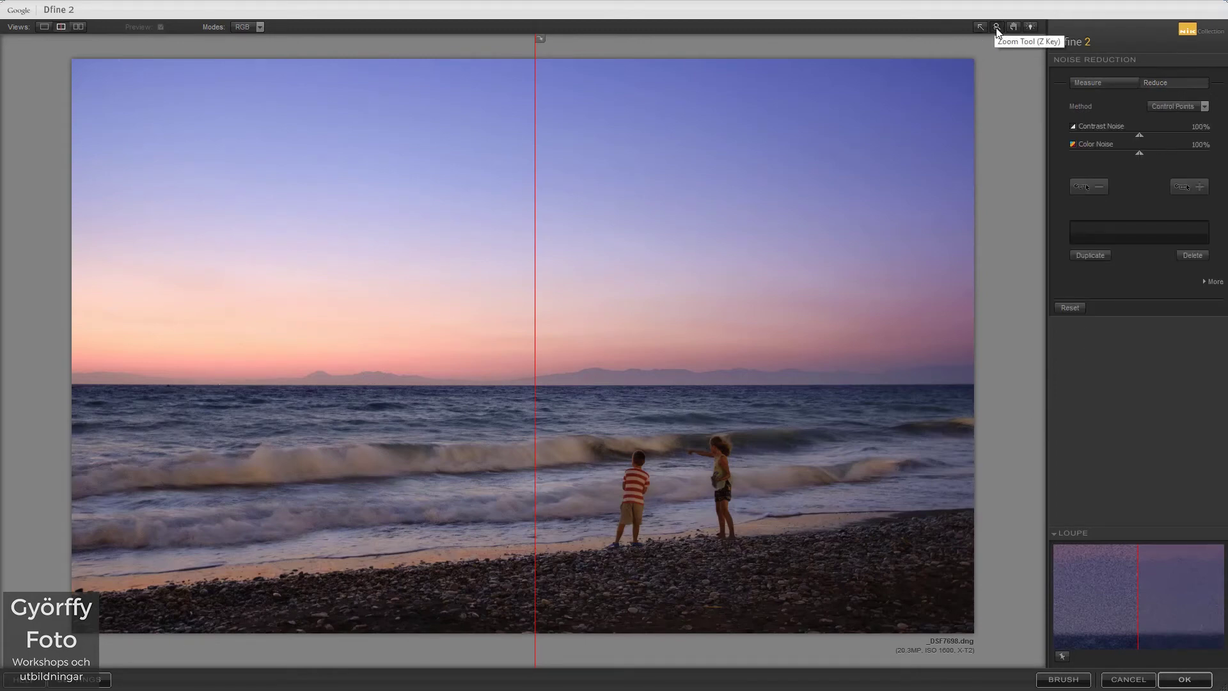
{"action": "left_click", "coordinate": [1030, 26]}
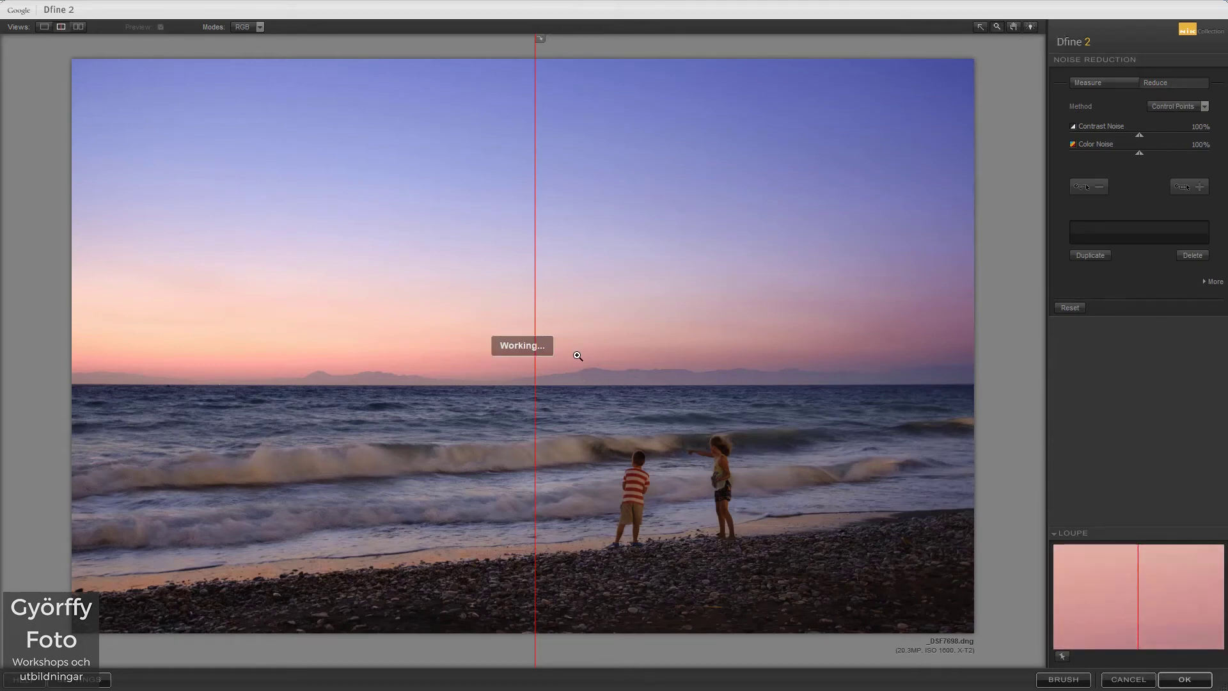
{"action": "left_click", "coordinate": [533, 292]}
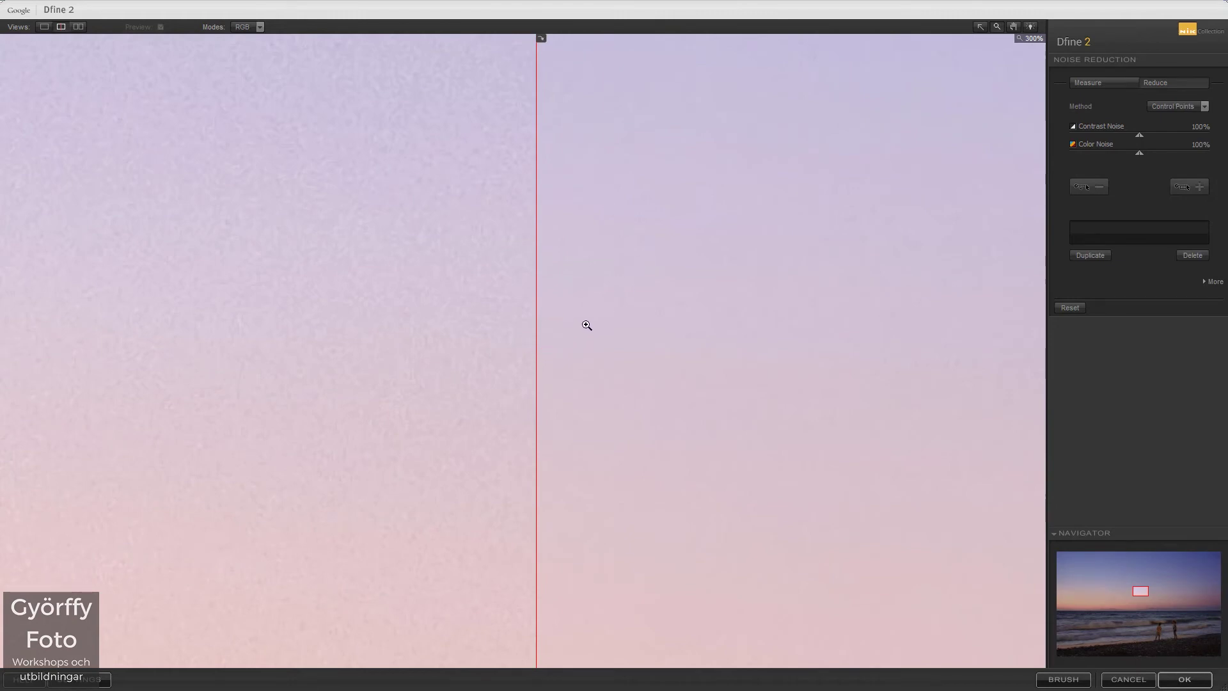
{"action": "left_click", "coordinate": [587, 325]}
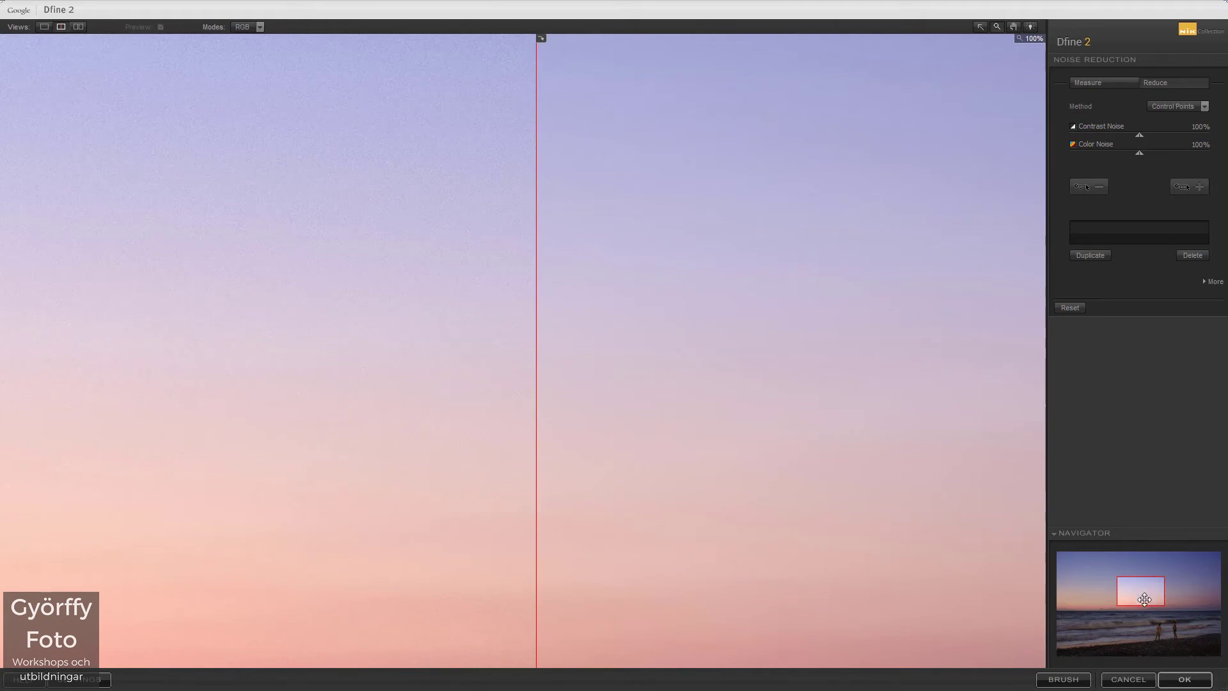
Check the waves and children in the Navigator and lower Contrast Noise reduction to 50%
{"action": "left_click_drag", "start_coordinate": [1127, 638], "coordinate": [1131, 621]}
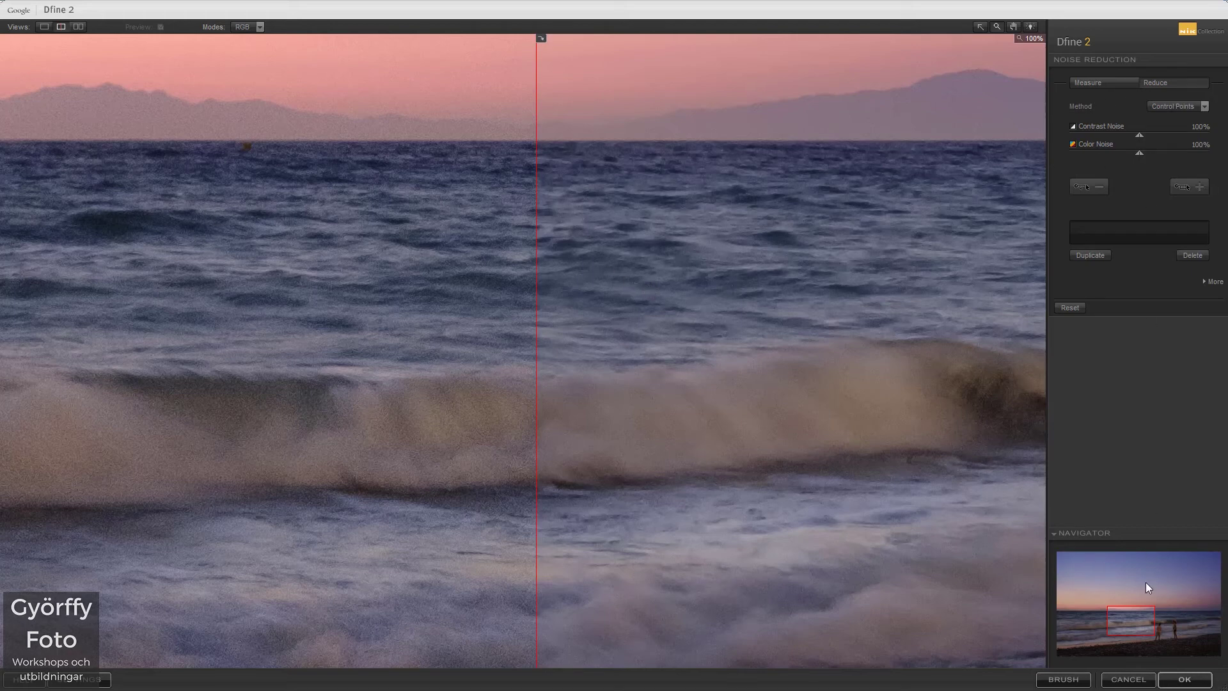
{"action": "left_click_drag", "start_coordinate": [1138, 624], "coordinate": [1163, 627]}
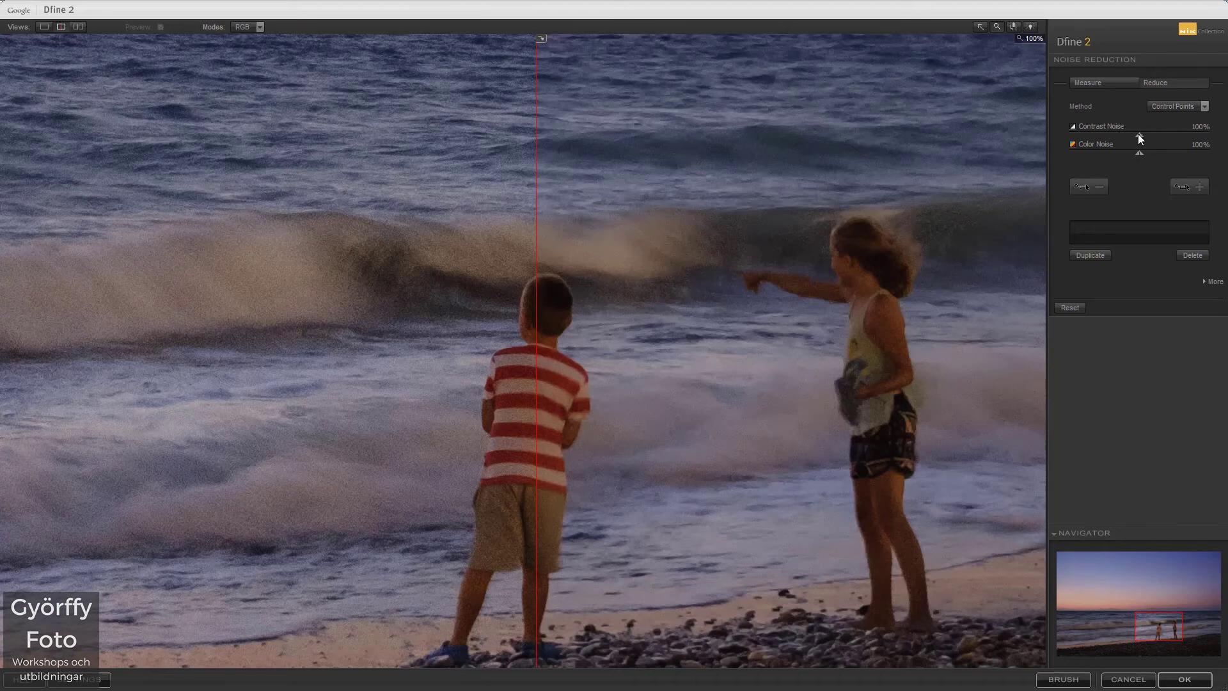
{"action": "left_click_drag", "start_coordinate": [1138, 133], "coordinate": [1119, 134]}
{"action": "left_click_drag", "start_coordinate": [1120, 134], "coordinate": [1101, 135]}
Apply Dfine 2 and view the children and beach at 100% in Photoshop
{"action": "left_click", "coordinate": [1183, 680]}
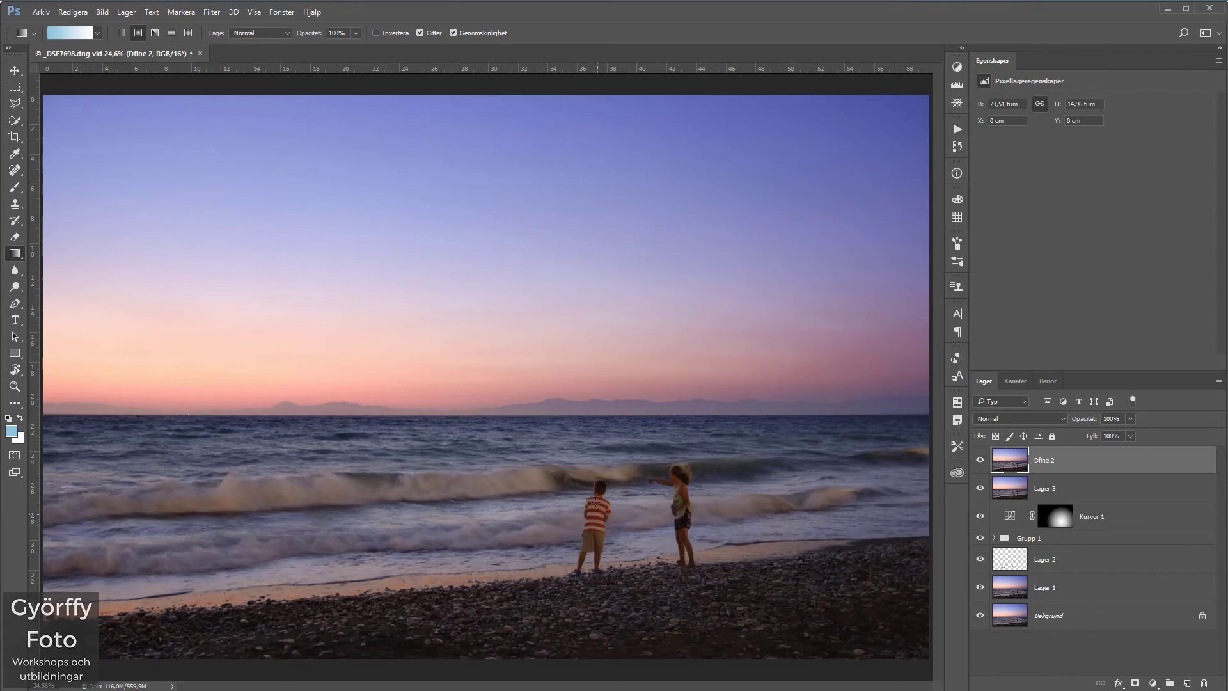
{"action": "key", "text": "ctrl+1"}
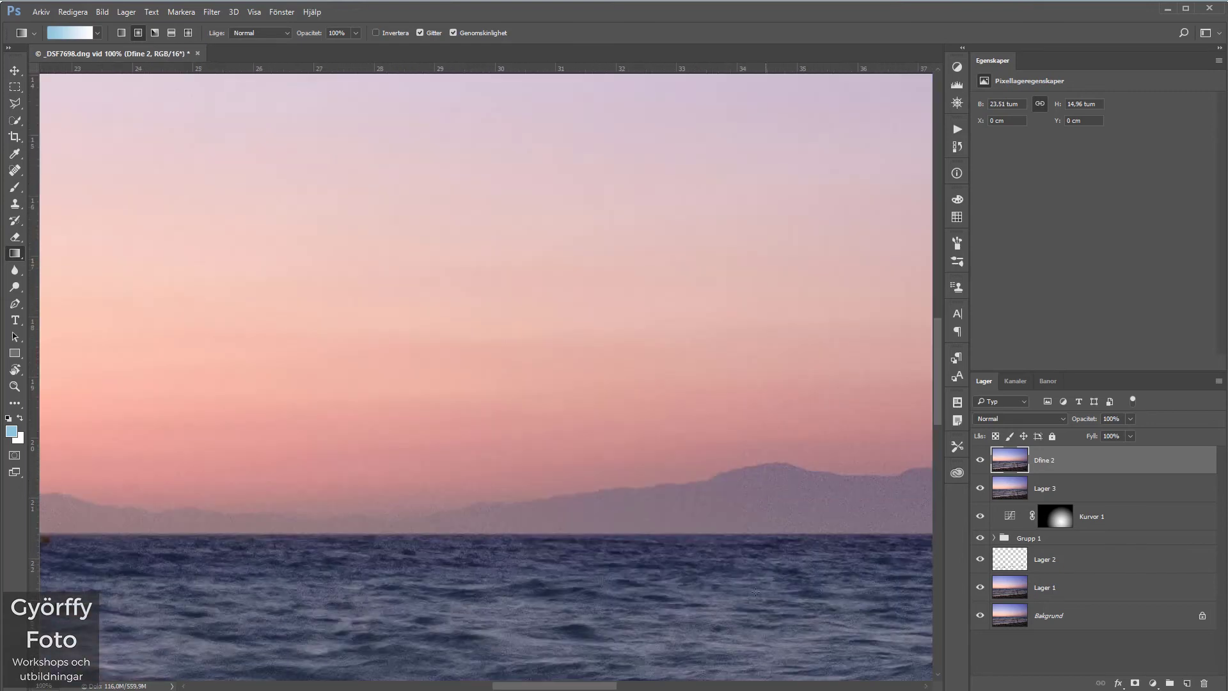
{"action": "mouse_move", "coordinate": [781, 597]}
{"action": "left_mouse_down"}
{"action": "mouse_move", "coordinate": [581, 358]}
{"action": "mouse_move", "coordinate": [441, 231]}
{"action": "left_mouse_up"}
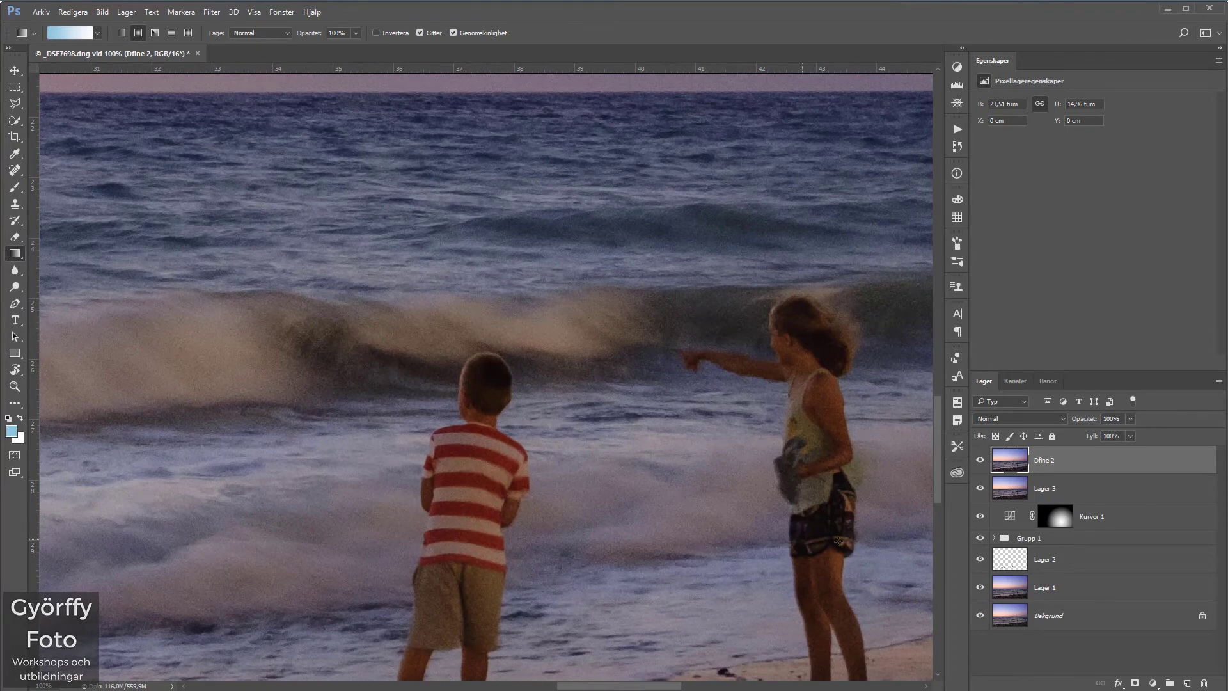
{"action": "left_click_drag", "start_coordinate": [701, 540], "coordinate": [717, 401]}
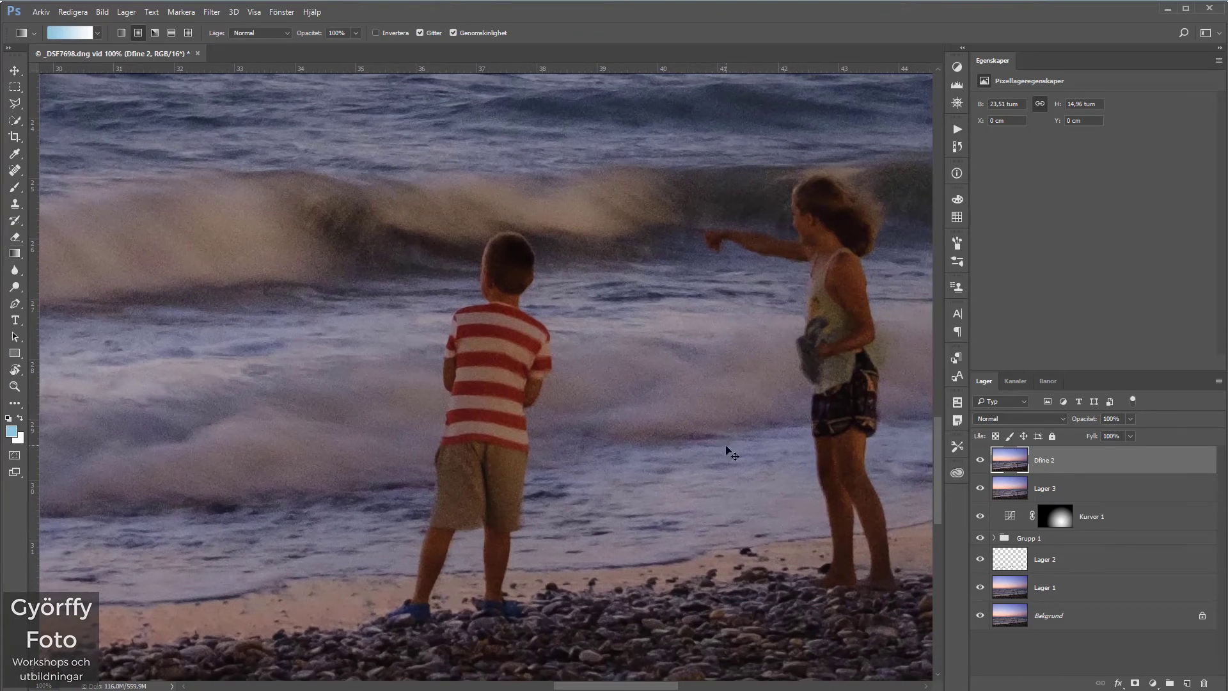
Toggle the Dfine 2 layer off and on twice to compare, then fit the photo on screen
{"action": "key", "text": "v"}
{"action": "left_click", "coordinate": [982, 460]}
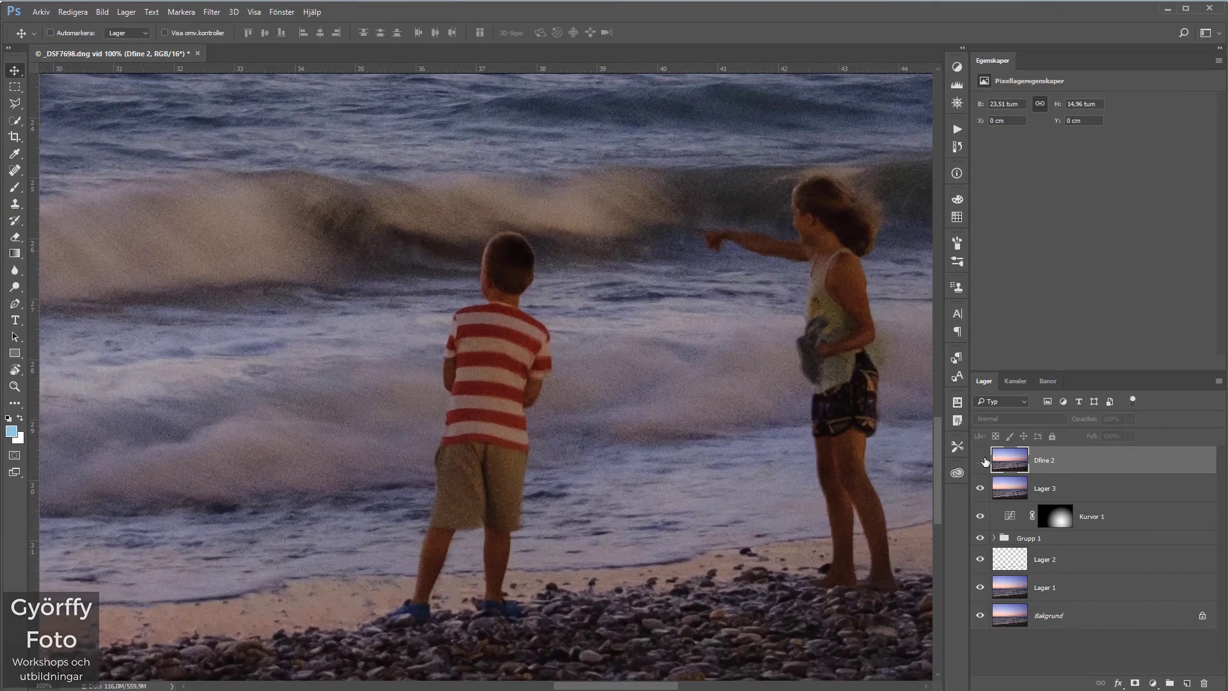
{"action": "left_click", "coordinate": [980, 460]}
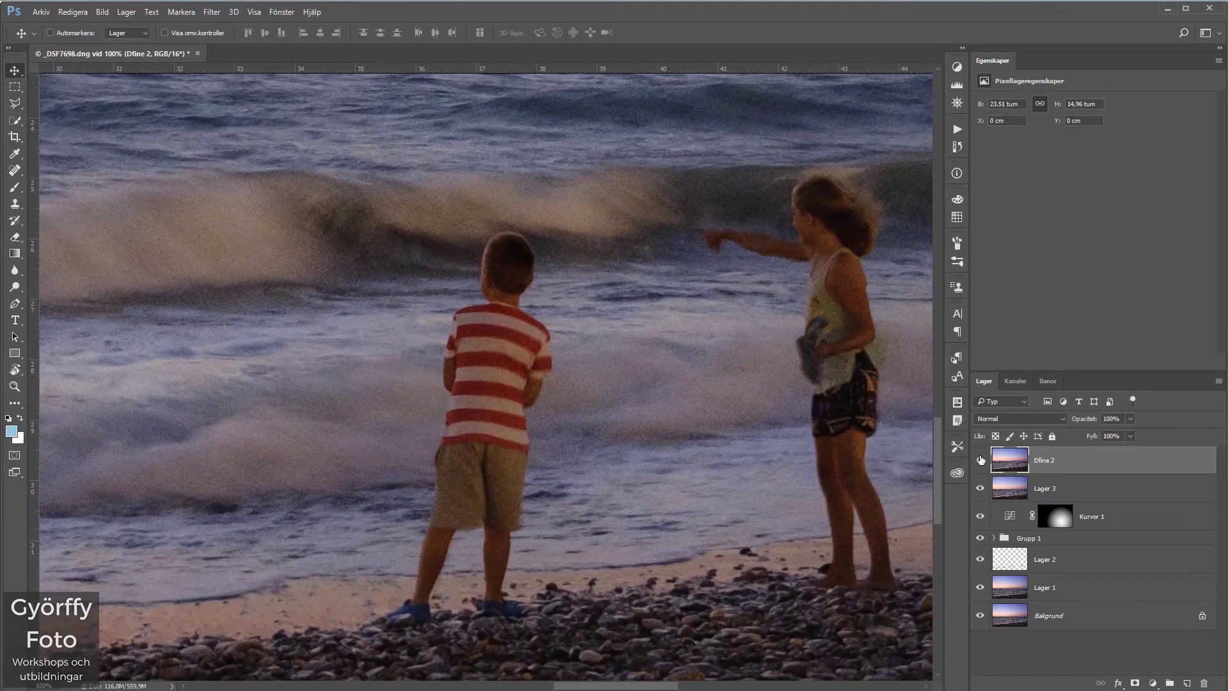
{"action": "left_click", "coordinate": [982, 461]}
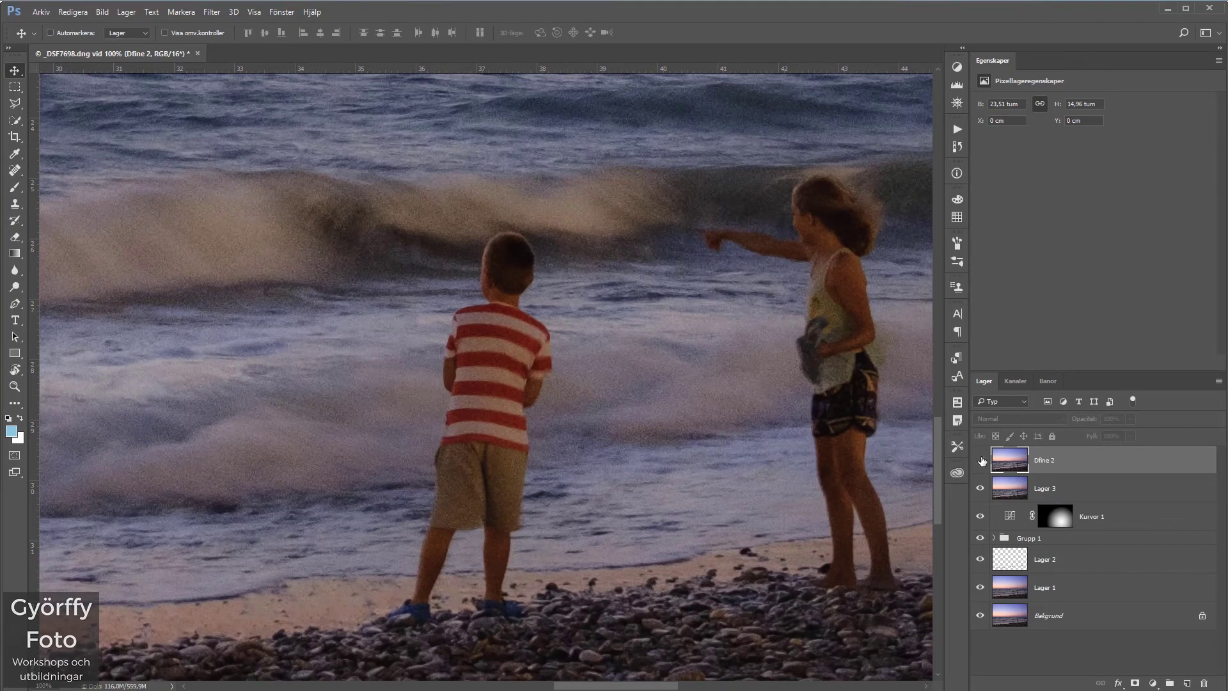
{"action": "left_click", "coordinate": [982, 461]}
{"action": "key", "text": "ctrl+0"}
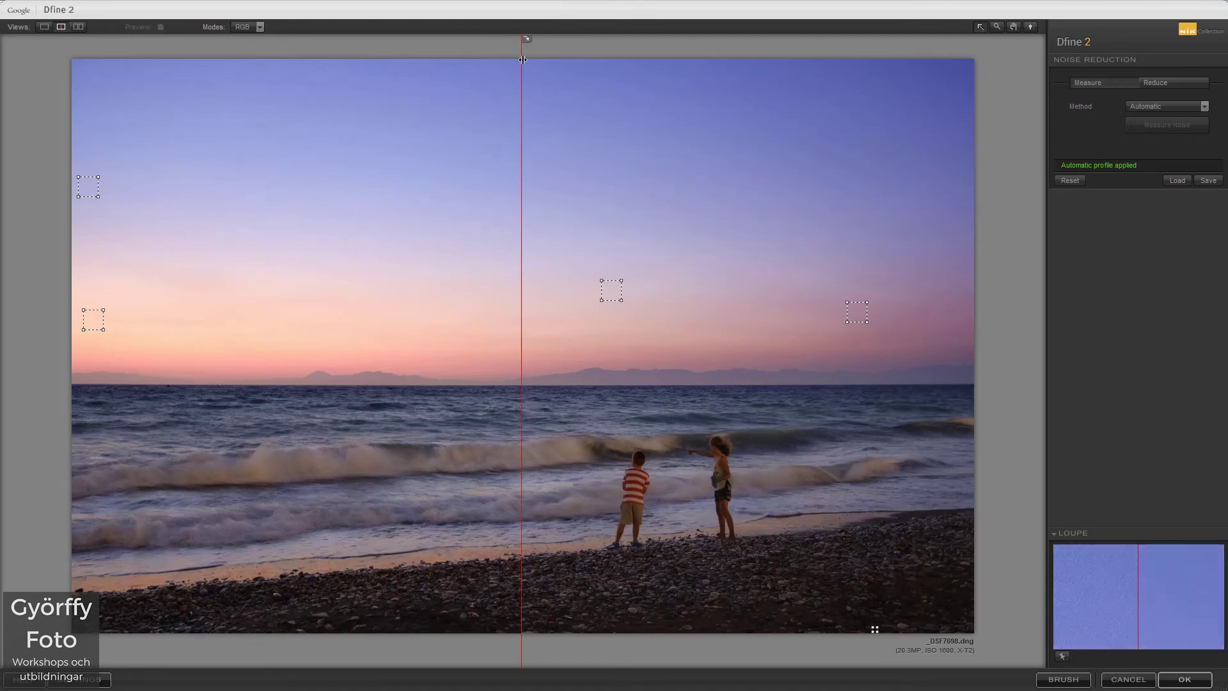
Reposition the before/after split line and run Measure Noise
{"action": "mouse_move", "coordinate": [521, 124]}
{"action": "left_mouse_down"}
{"action": "mouse_move", "coordinate": [504, 154]}
{"action": "mouse_move", "coordinate": [547, 157]}
{"action": "left_mouse_up"}
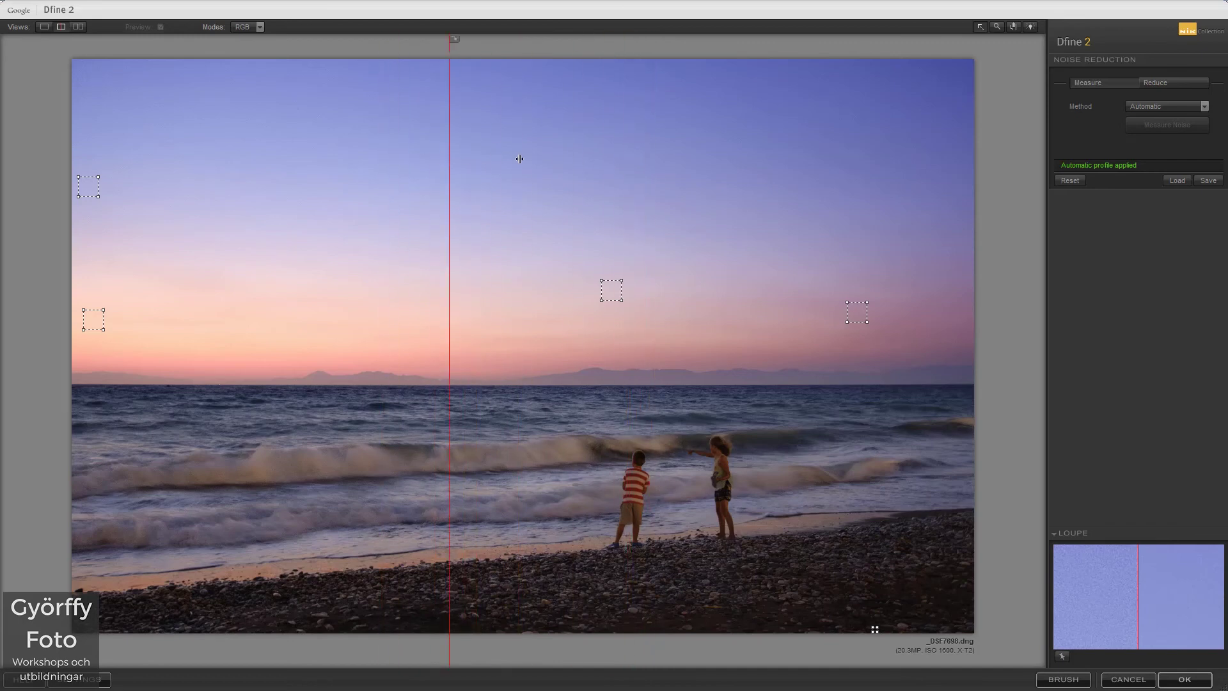
{"action": "left_click_drag", "start_coordinate": [547, 157], "coordinate": [531, 125]}
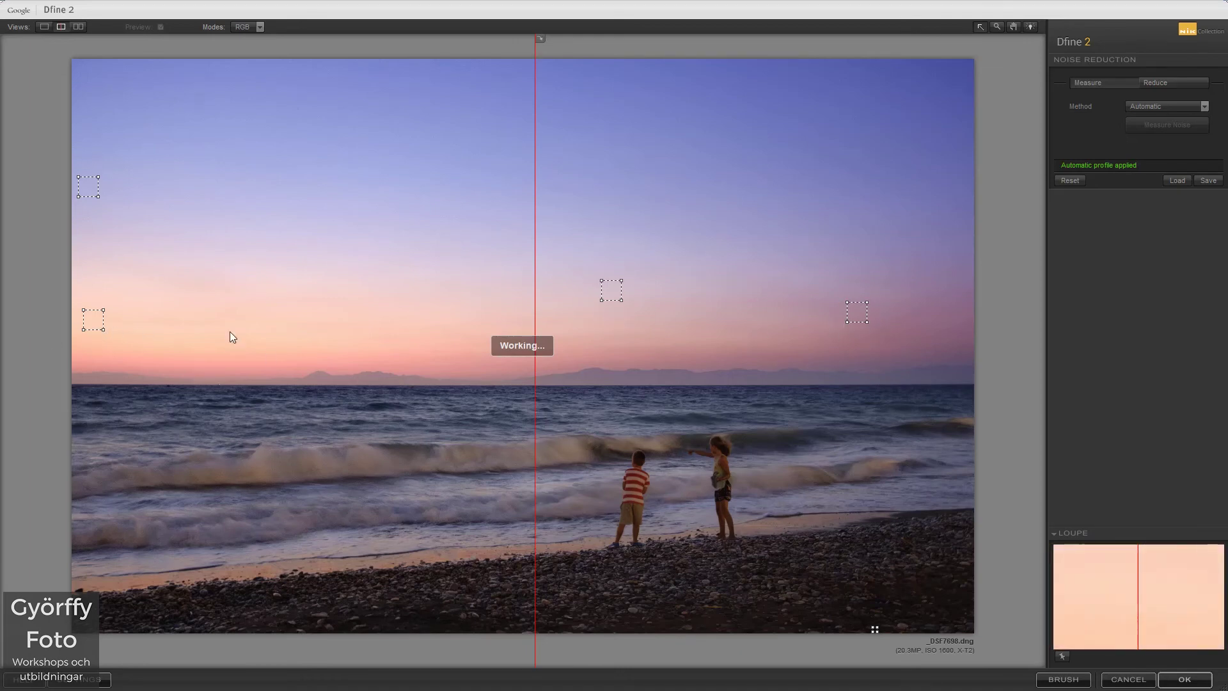
{"action": "left_click", "coordinate": [1159, 126]}
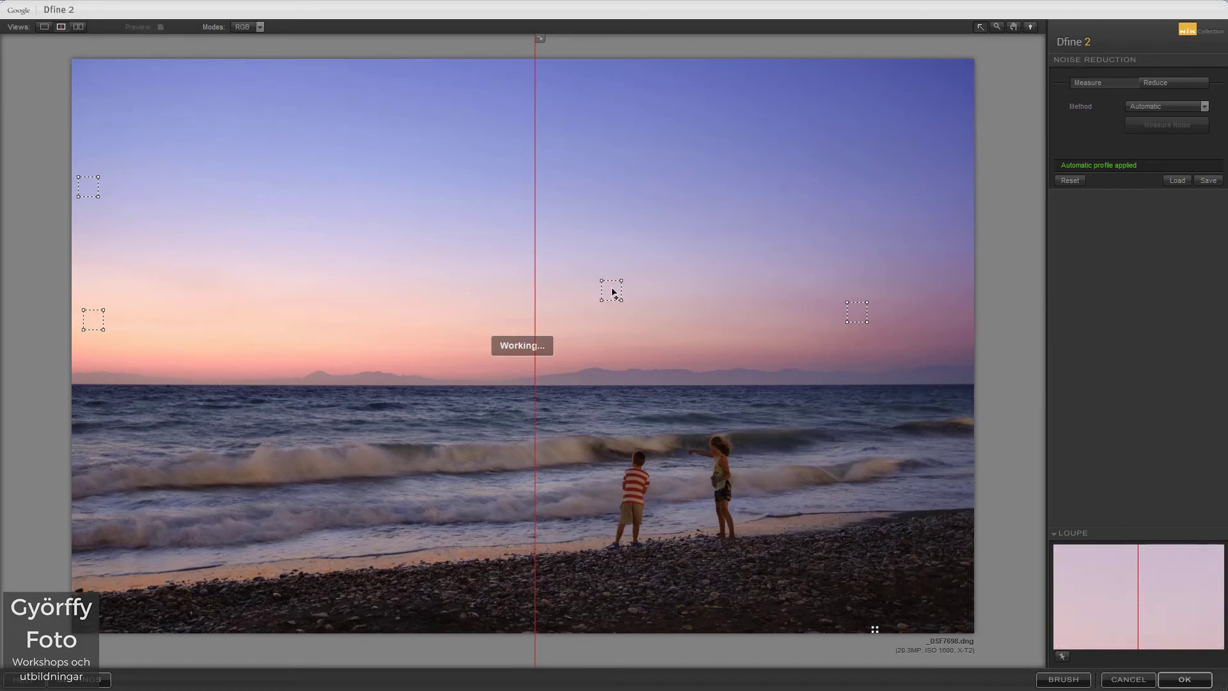
Place the four noise sample areas in the lower sky, waves, horizon and upper-left blue sky
{"action": "left_click_drag", "start_coordinate": [608, 295], "coordinate": [589, 328]}
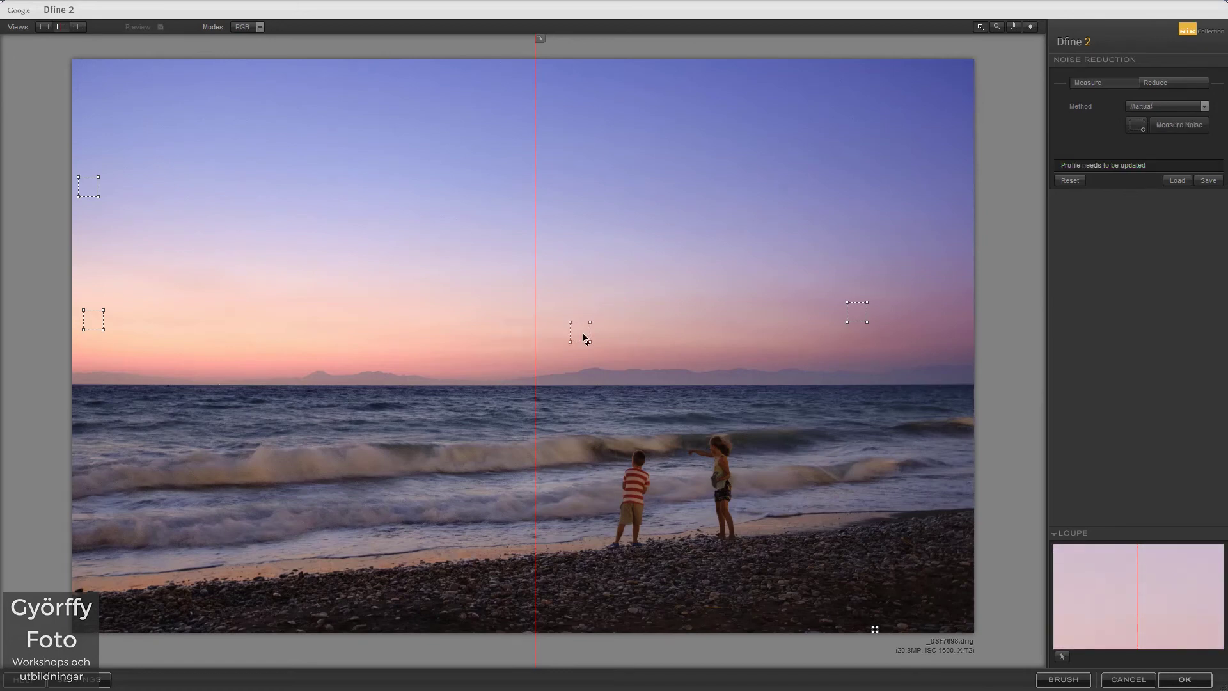
{"action": "left_click_drag", "start_coordinate": [859, 314], "coordinate": [368, 463]}
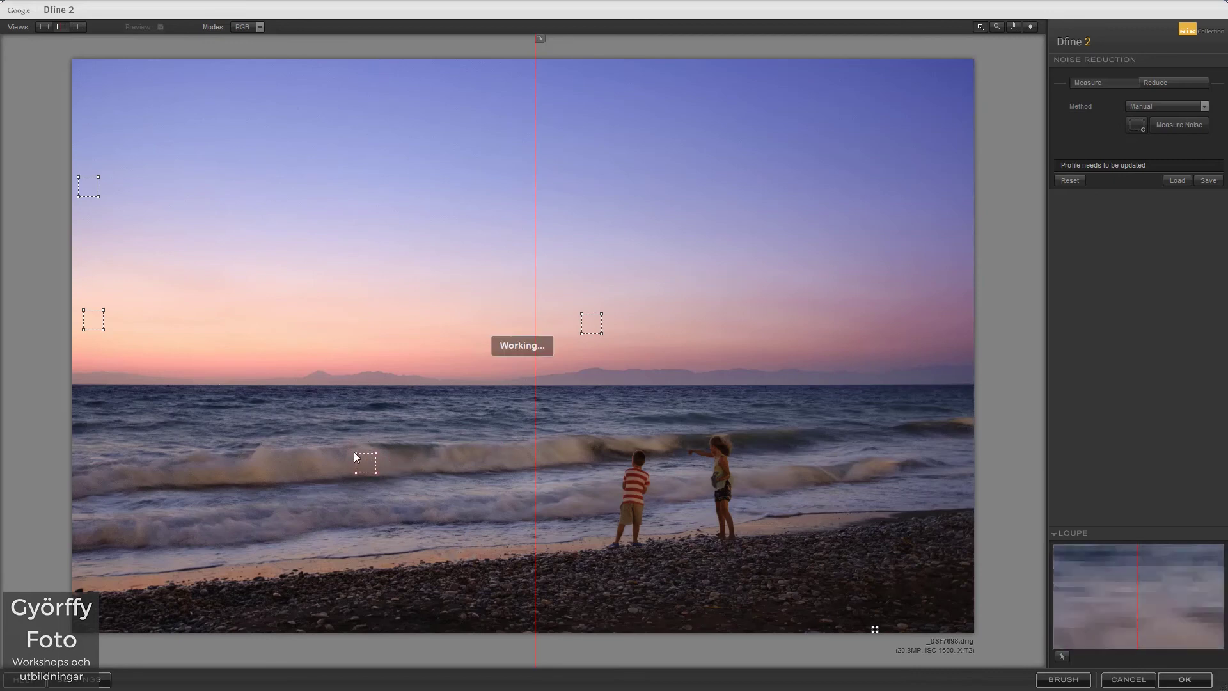
{"action": "left_click_drag", "start_coordinate": [94, 320], "coordinate": [373, 372]}
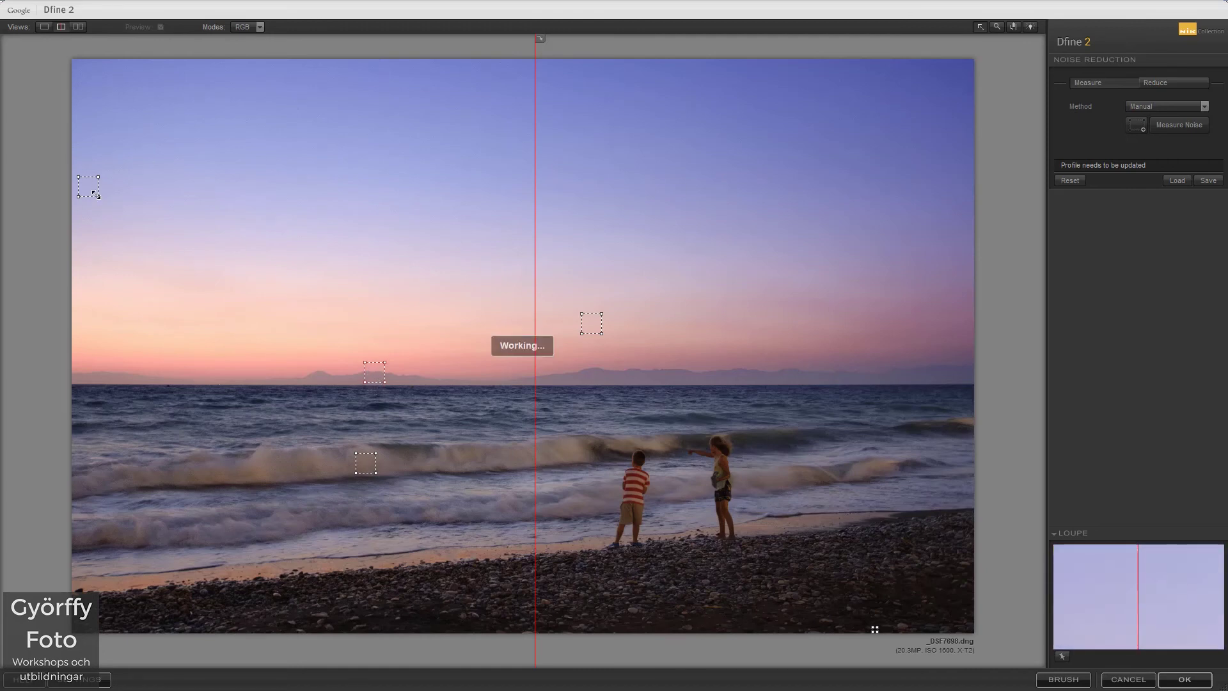
{"action": "mouse_move", "coordinate": [101, 193]}
{"action": "left_mouse_down"}
{"action": "mouse_move", "coordinate": [194, 158]}
{"action": "mouse_move", "coordinate": [133, 149]}
{"action": "left_mouse_up"}
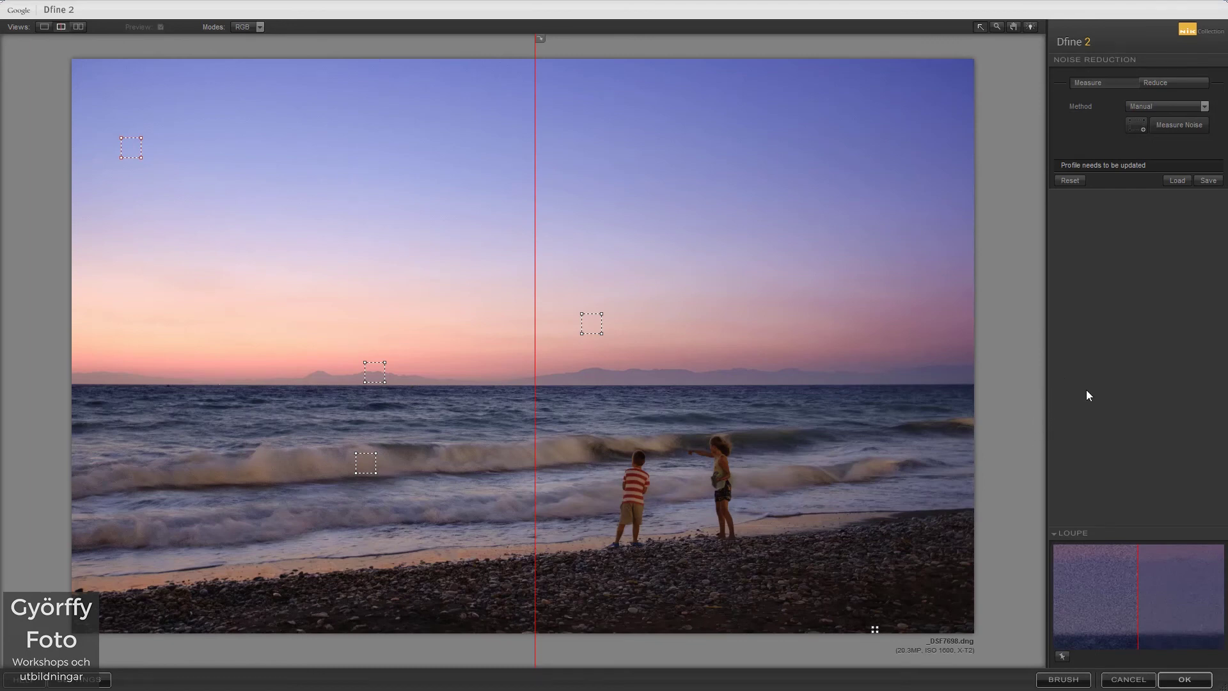
In the Reduce settings, zoom into the sky up to 300% to inspect noise, then back to 100%
{"action": "left_click", "coordinate": [1176, 83]}
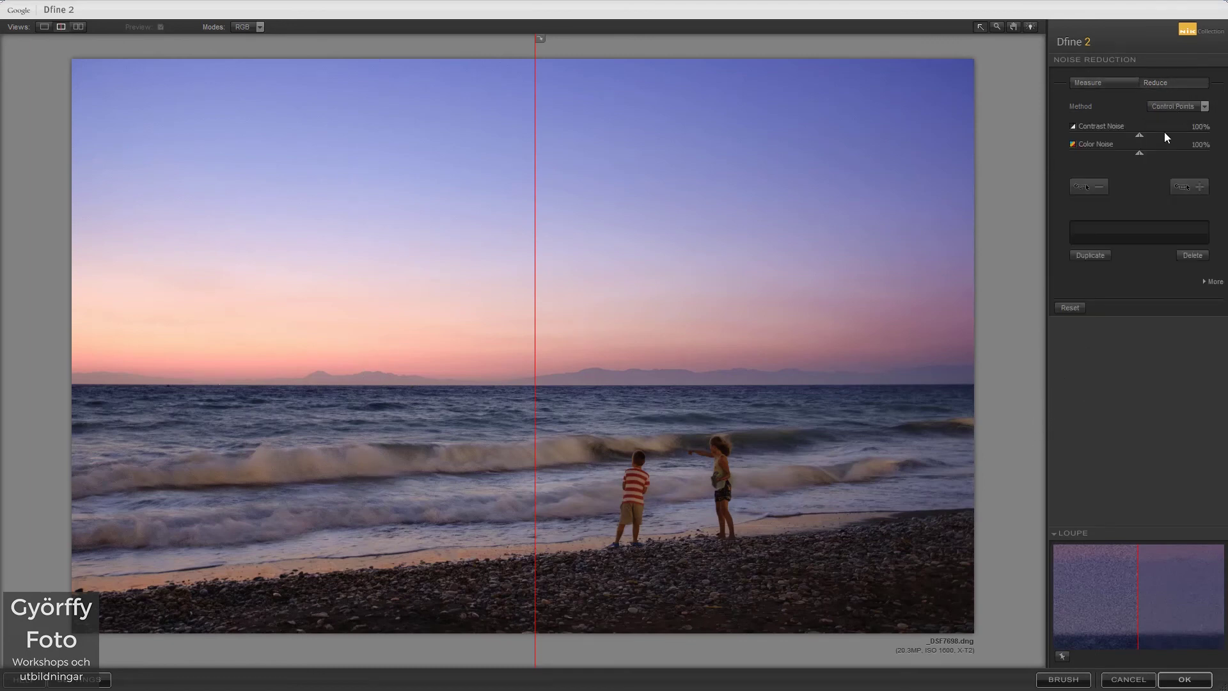
{"action": "left_click", "coordinate": [996, 27]}
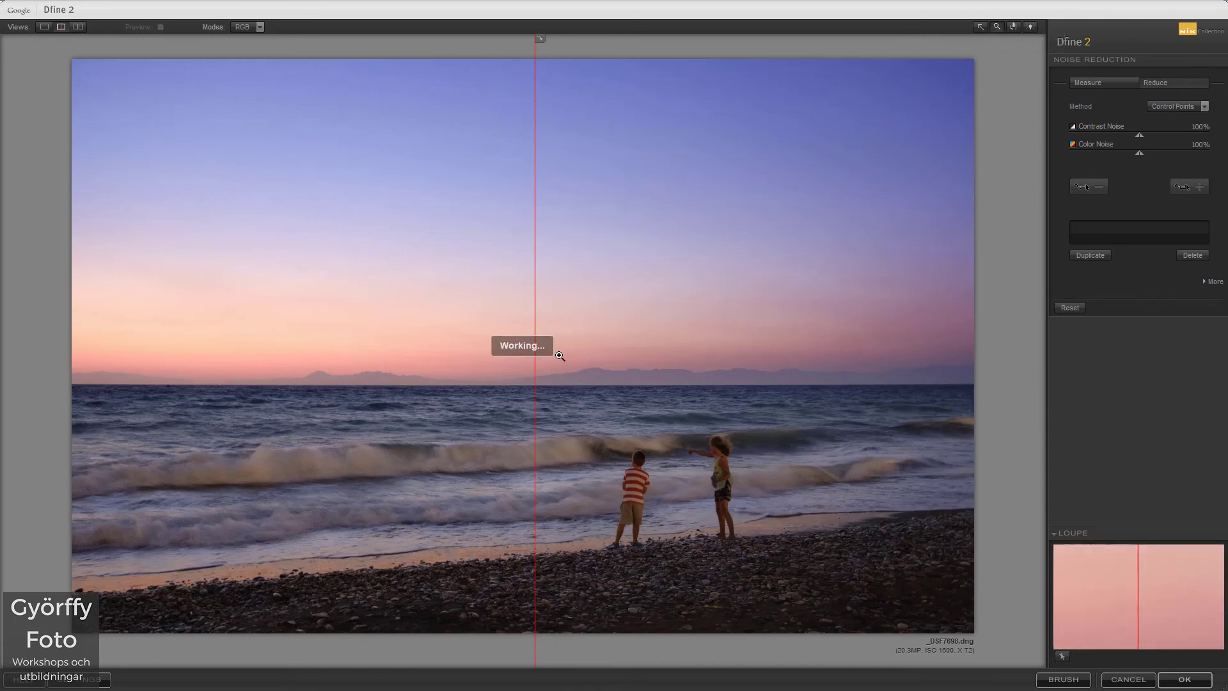
{"action": "left_click", "coordinate": [531, 293]}
{"action": "left_click", "coordinate": [535, 294]}
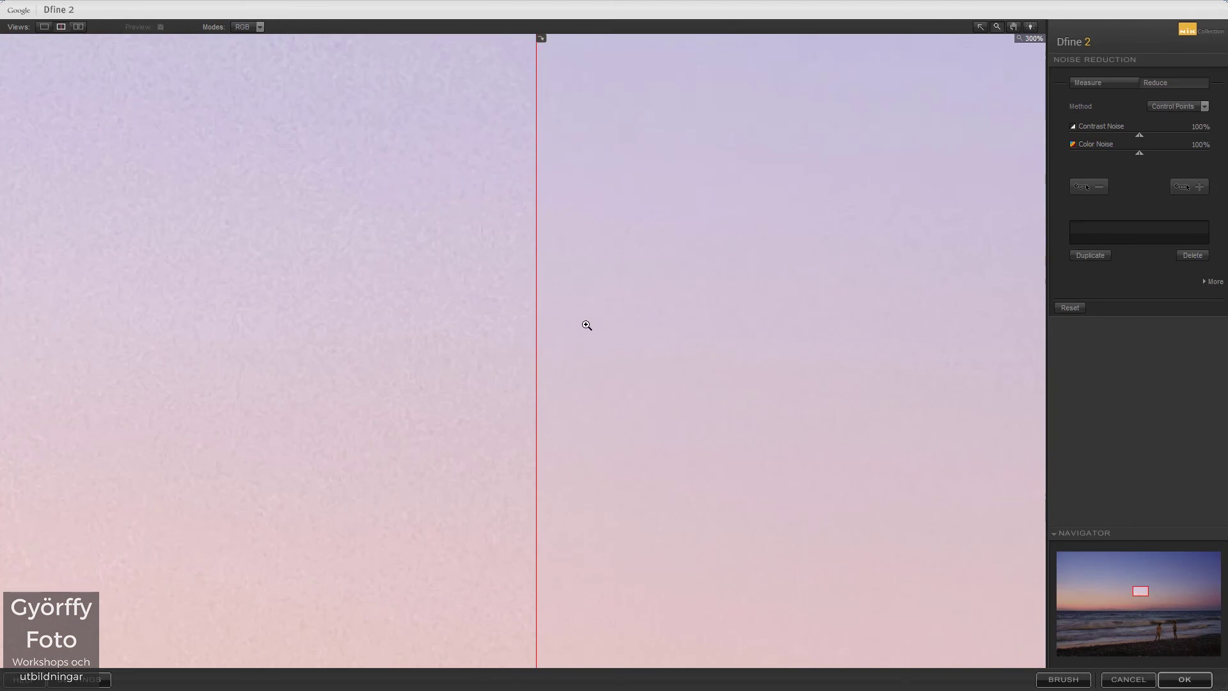
{"action": "left_click", "coordinate": [586, 325]}
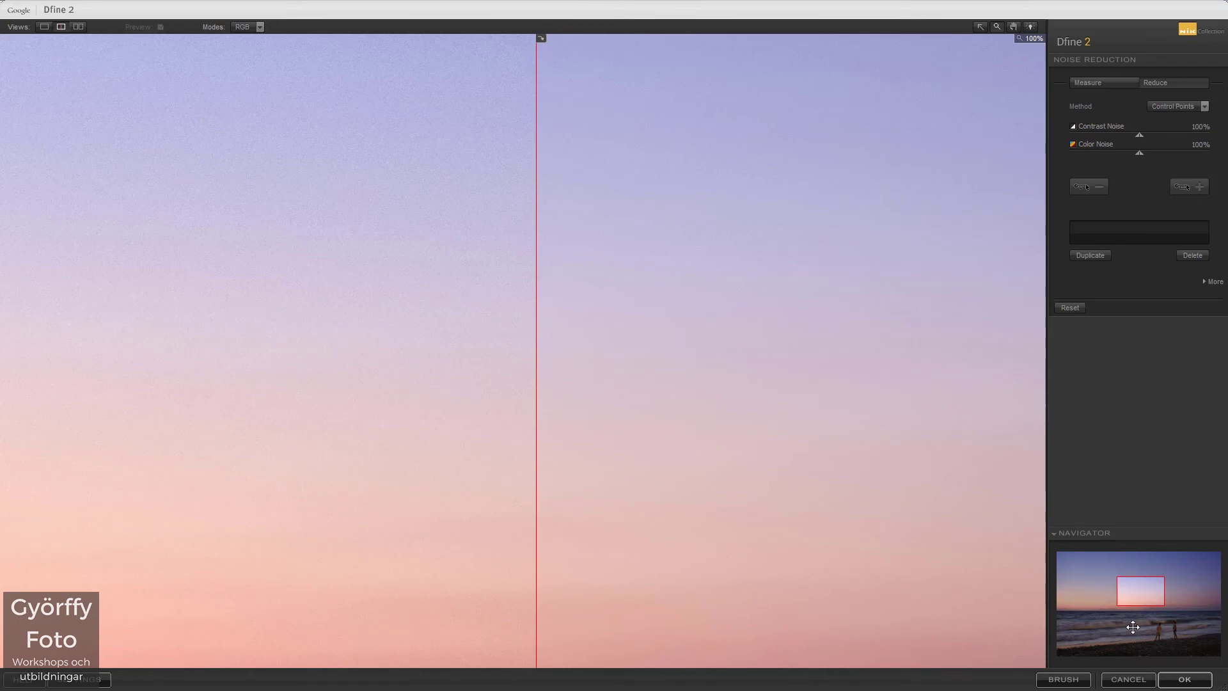
Check the surf and children, set Contrast Noise to 50%, and apply the reduction
{"action": "left_click_drag", "start_coordinate": [1146, 596], "coordinate": [1131, 625]}
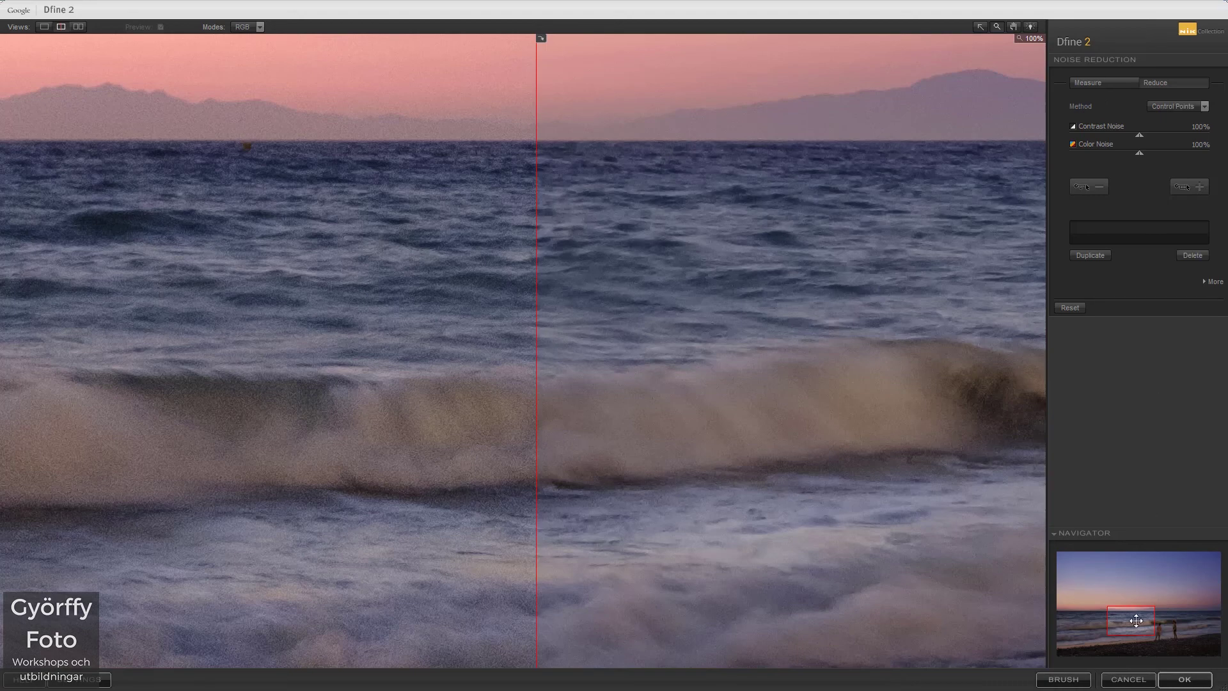
{"action": "left_click_drag", "start_coordinate": [1133, 622], "coordinate": [1165, 629]}
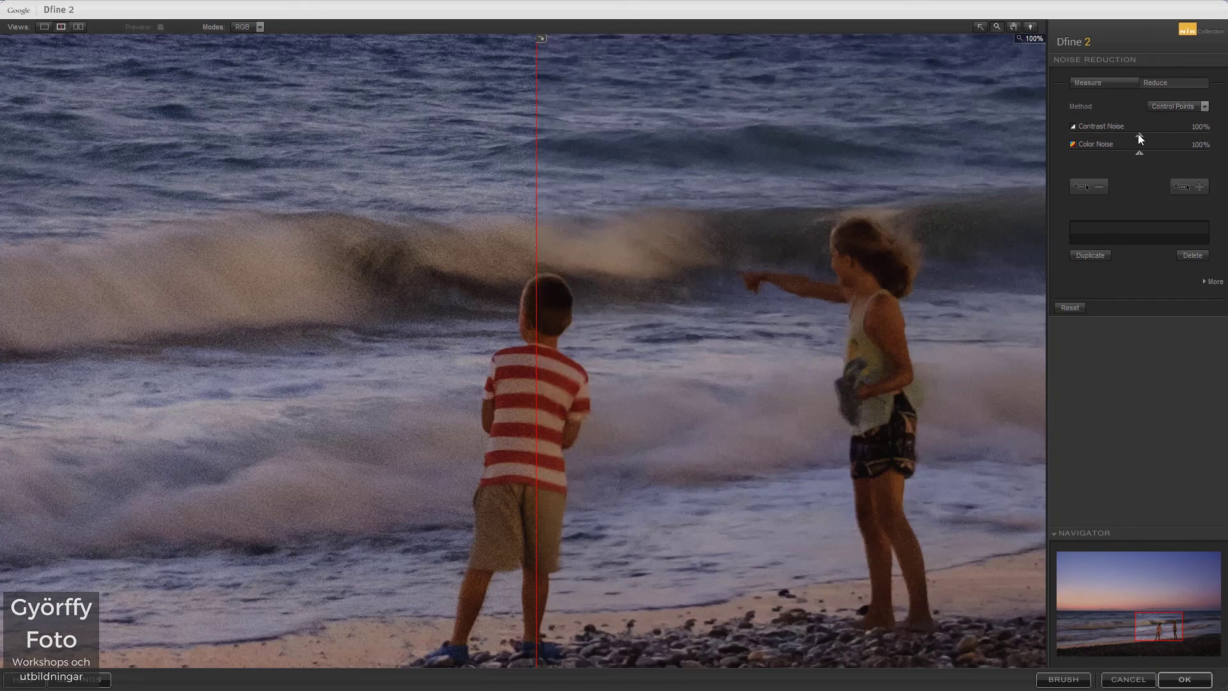
{"action": "left_click_drag", "start_coordinate": [1139, 134], "coordinate": [1103, 135]}
{"action": "left_click", "coordinate": [1181, 680]}
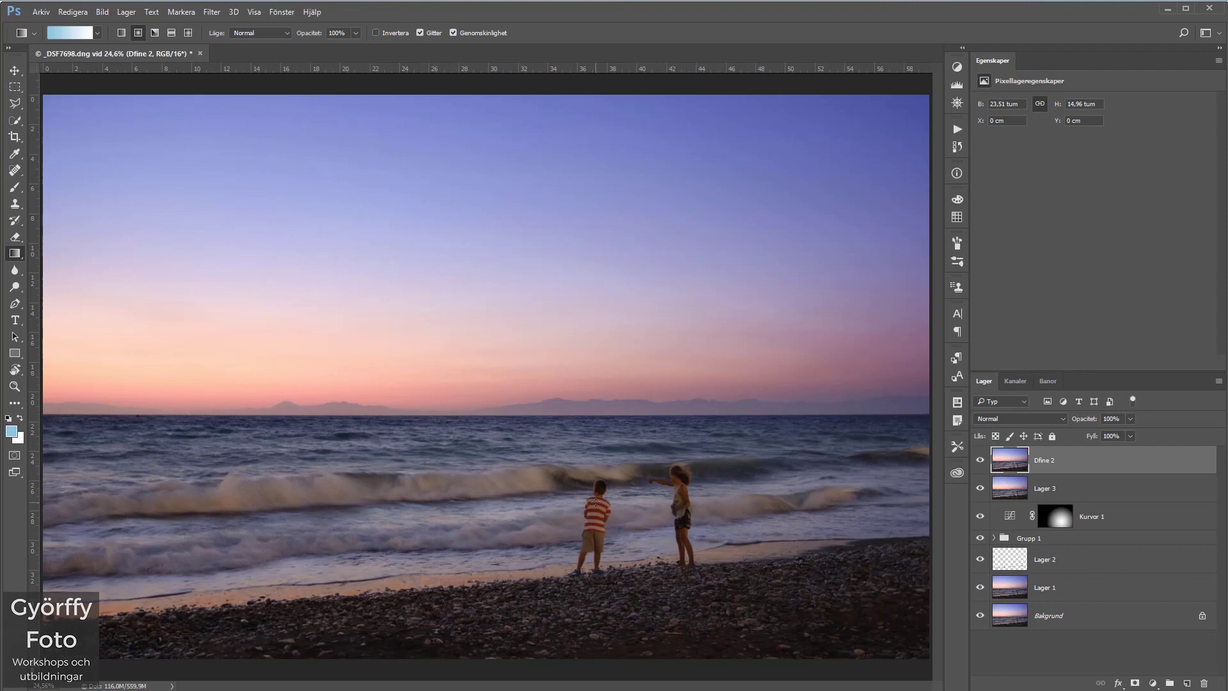
View the photo at 100% centred on the children and the pebbles below them
{"action": "key", "text": "ctrl+1"}
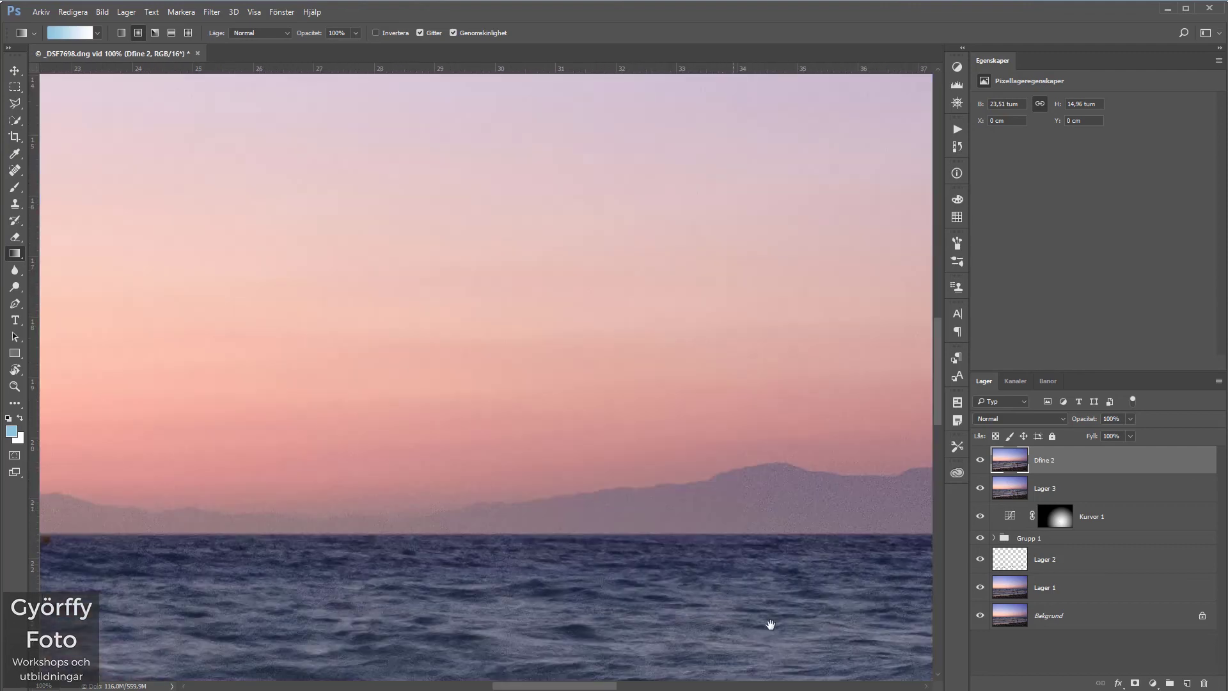
{"action": "mouse_move", "coordinate": [771, 624]}
{"action": "left_mouse_down"}
{"action": "mouse_move", "coordinate": [653, 431]}
{"action": "mouse_move", "coordinate": [474, 253]}
{"action": "left_mouse_up"}
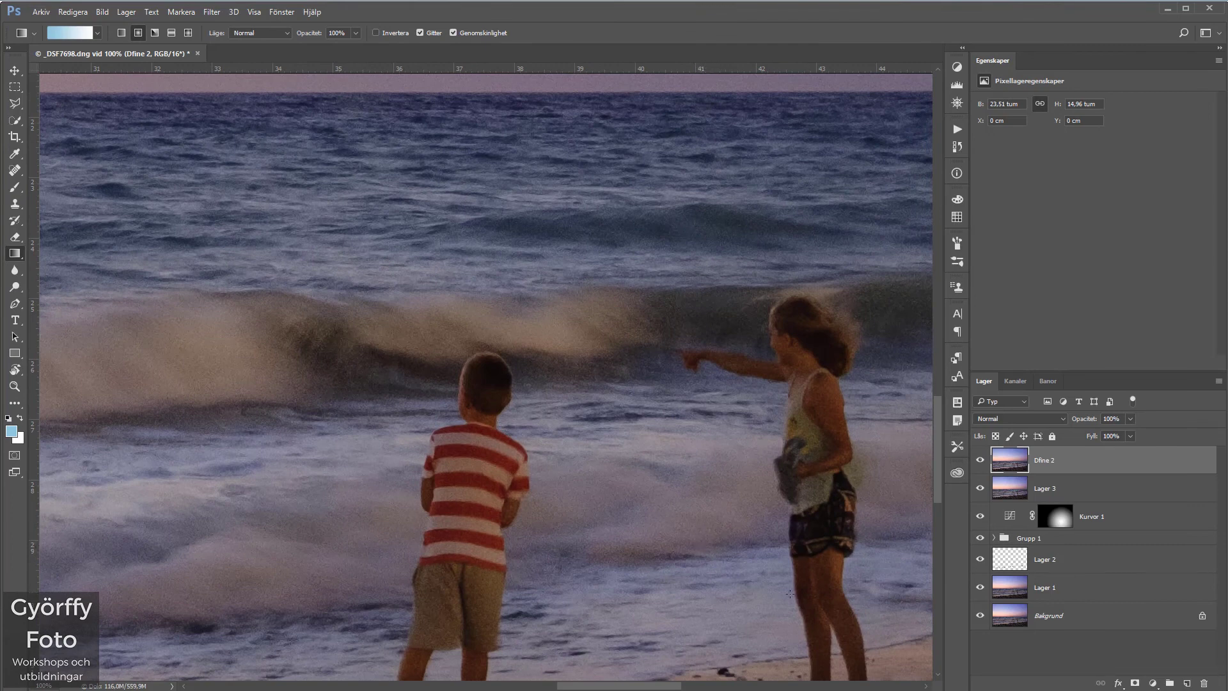
{"action": "left_click_drag", "start_coordinate": [702, 551], "coordinate": [738, 421]}
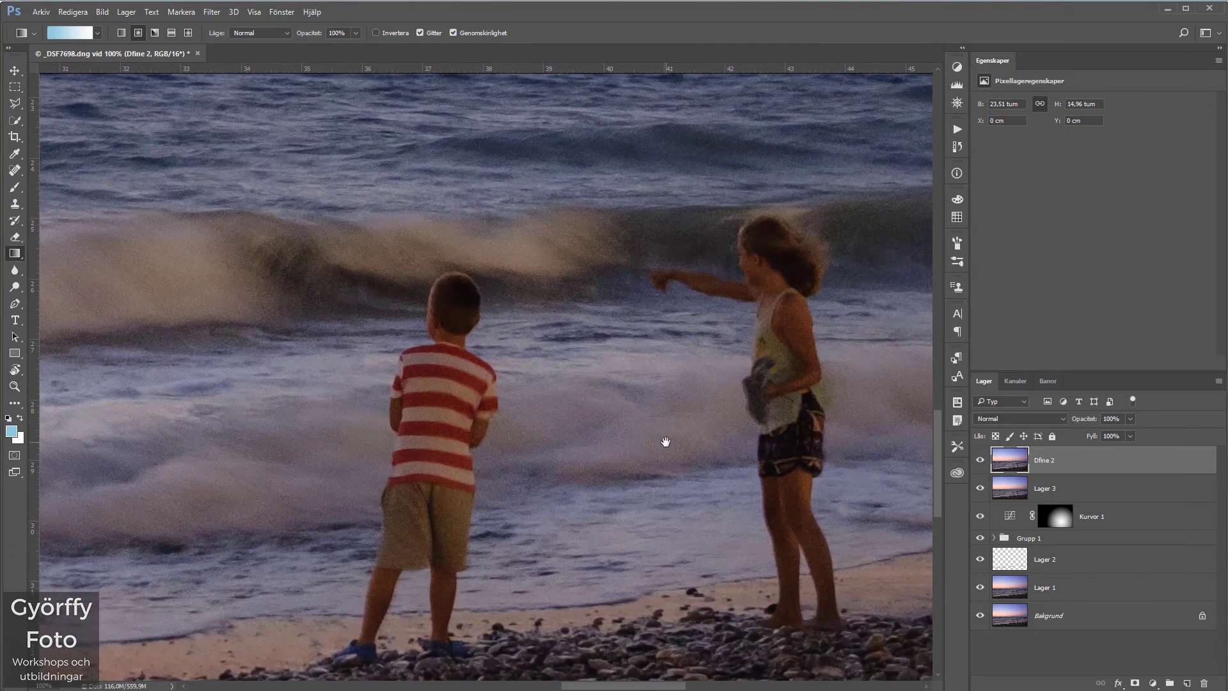
Toggle the Dfine 2 layer off and on twice, then fit the photo on screen and zoom out slightly
{"action": "key", "text": "v"}
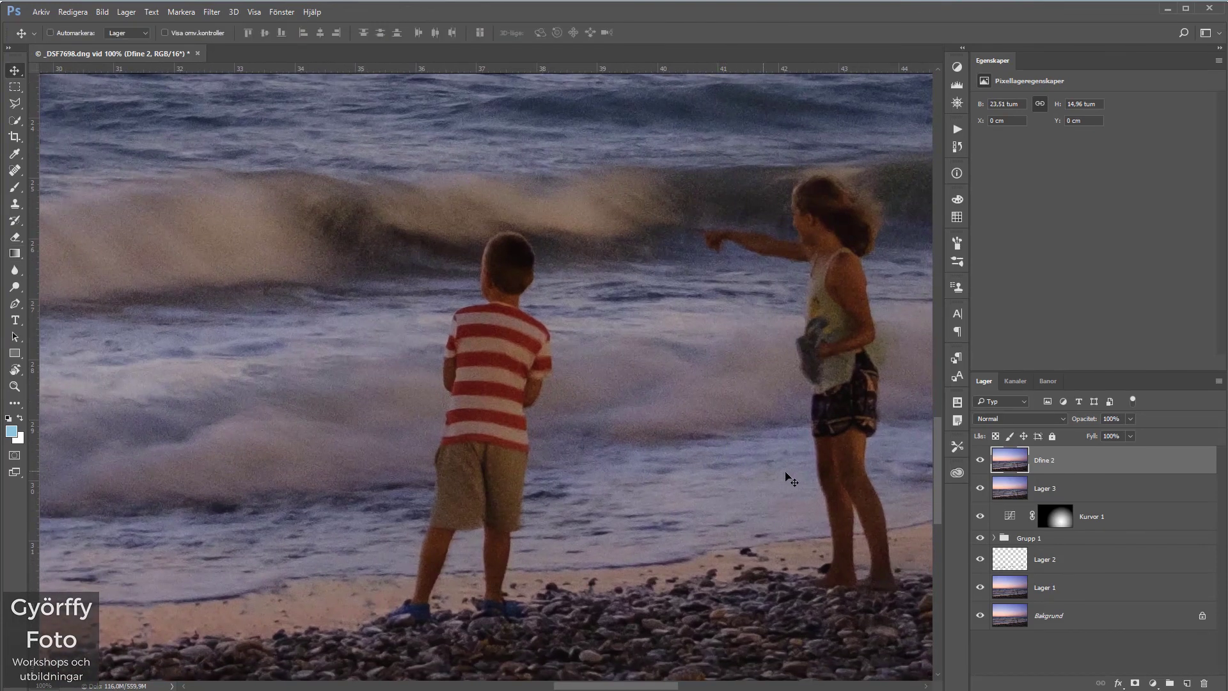
{"action": "left_click", "coordinate": [984, 461]}
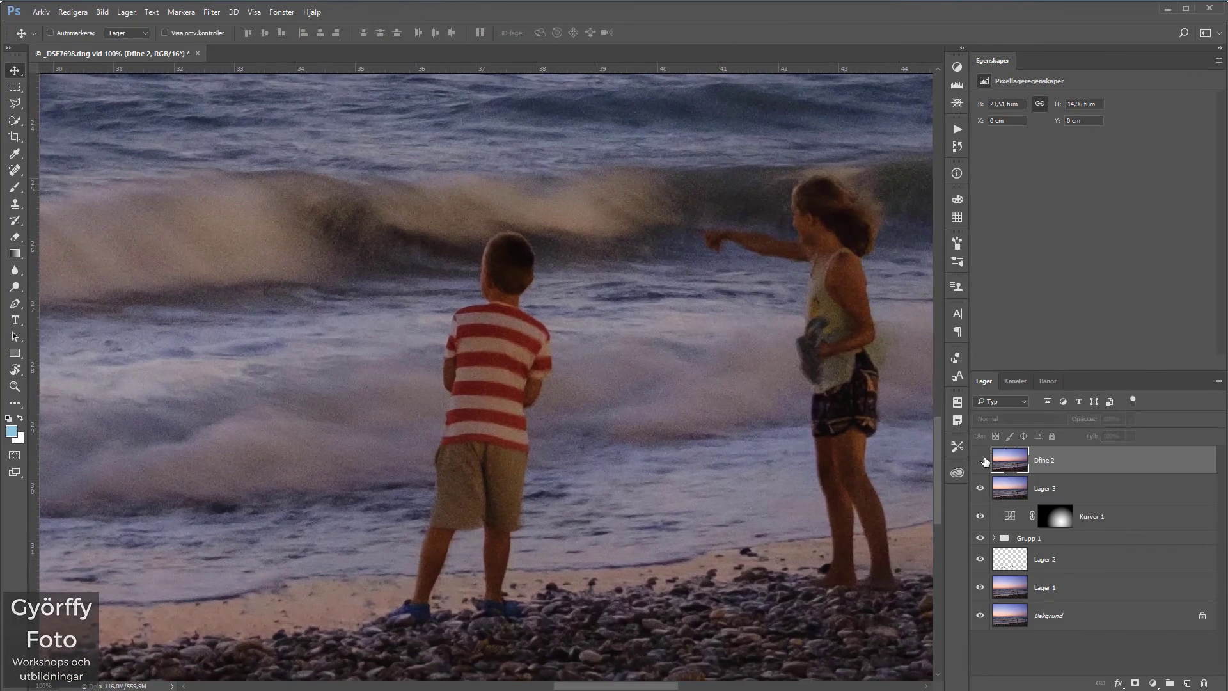
{"action": "left_click", "coordinate": [981, 460]}
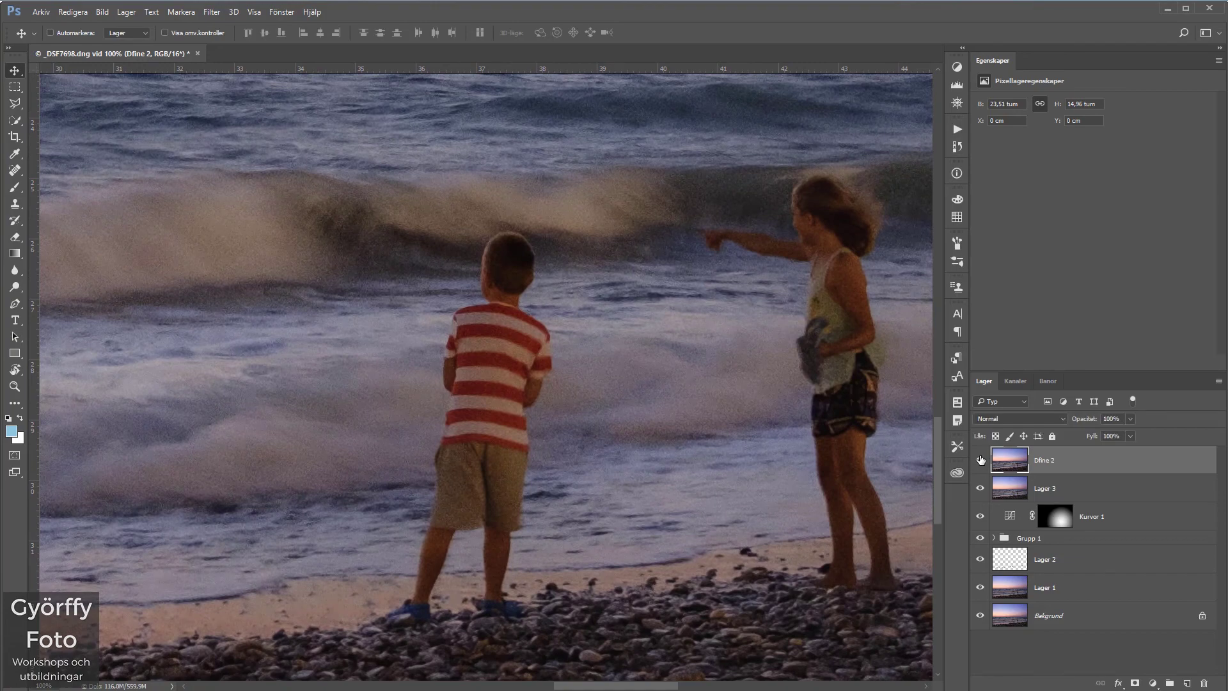
{"action": "left_click", "coordinate": [980, 459]}
{"action": "left_click", "coordinate": [981, 460]}
{"action": "key", "text": "ctrl+0"}
{"action": "key", "text": "ctrl+minus"}
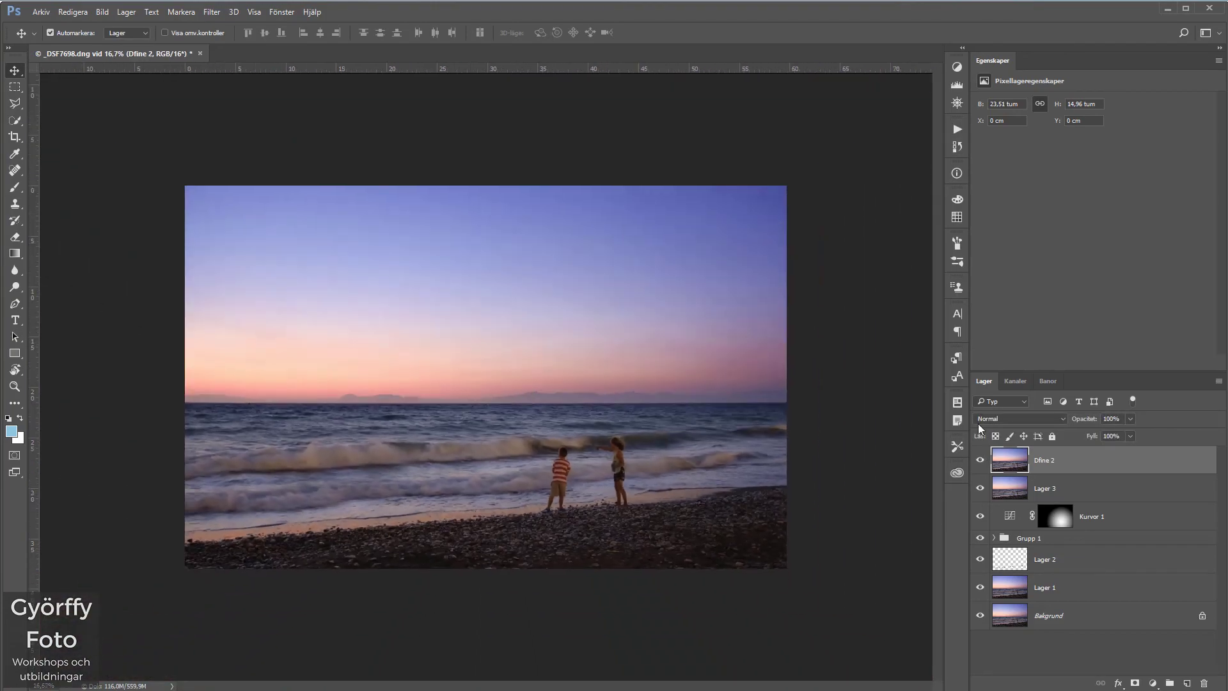